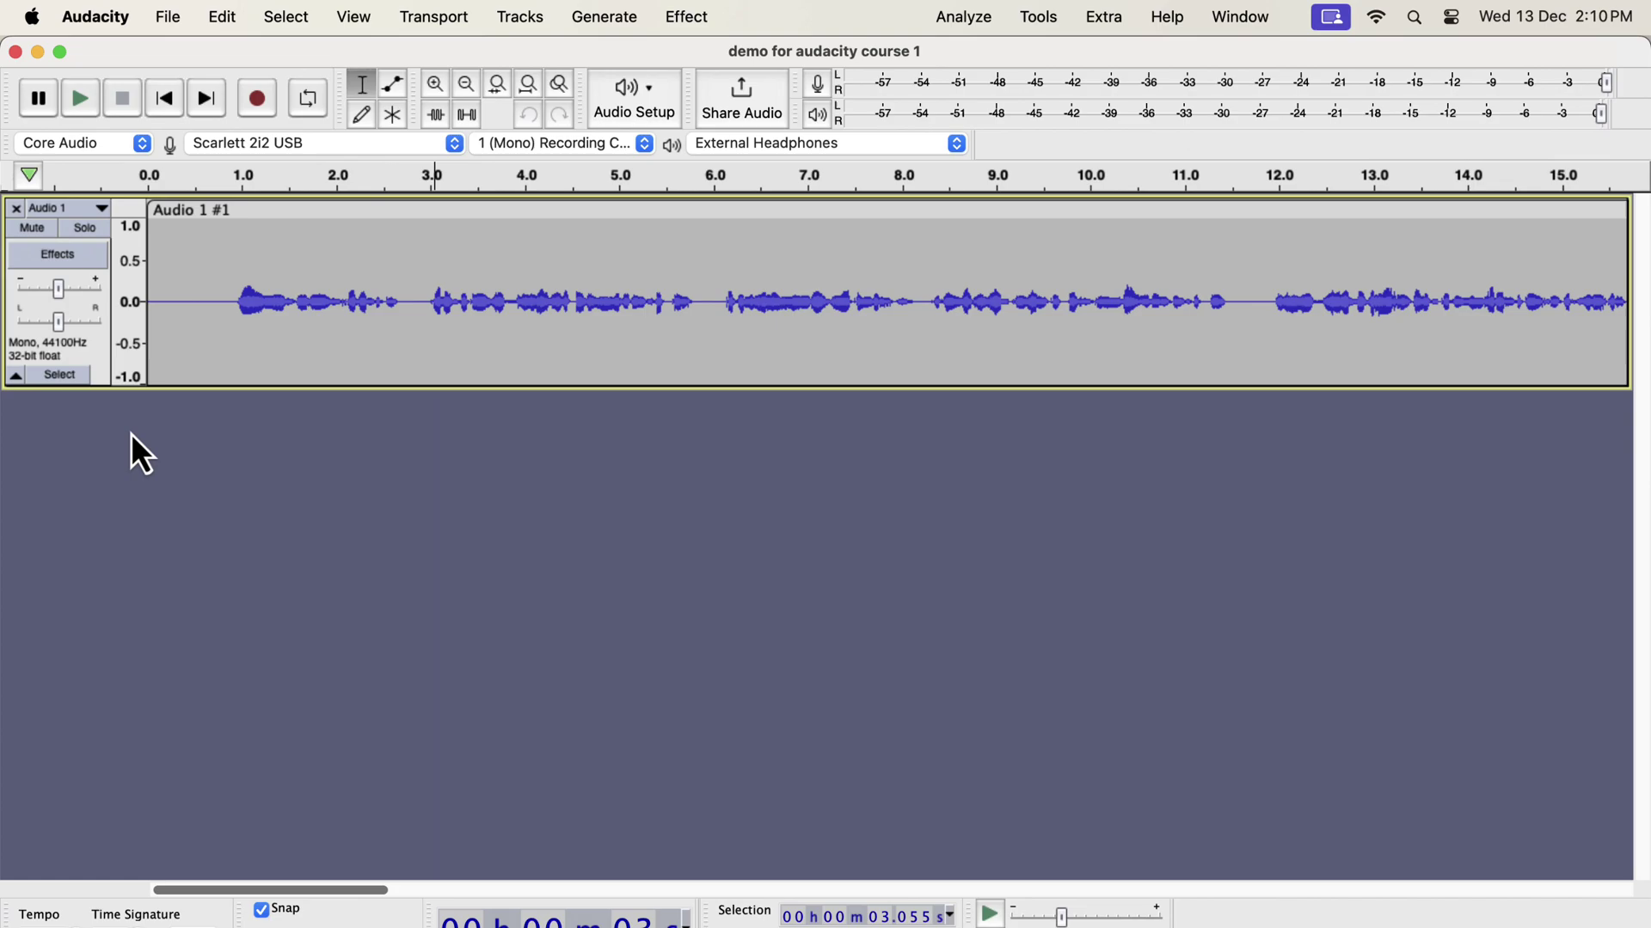
Step: Duplicate the voice track with Edit > Duplicate, solo the copy and select its whole clip
{"action": "double_click", "coordinate": [266, 303]}
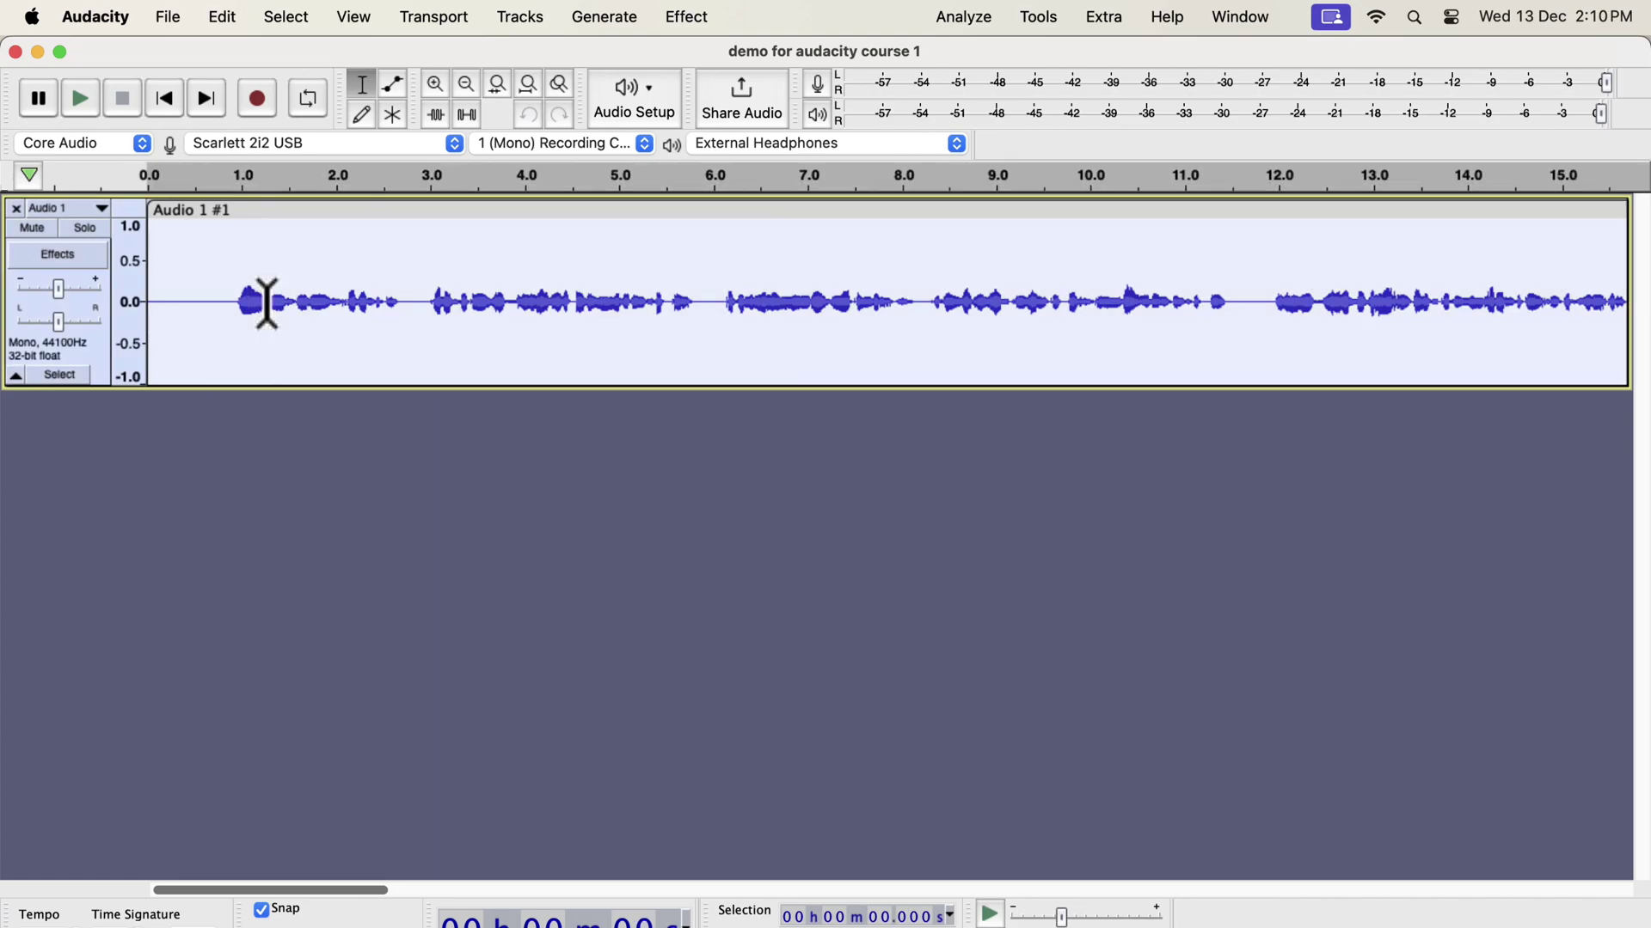
{"action": "left_click", "coordinate": [225, 19]}
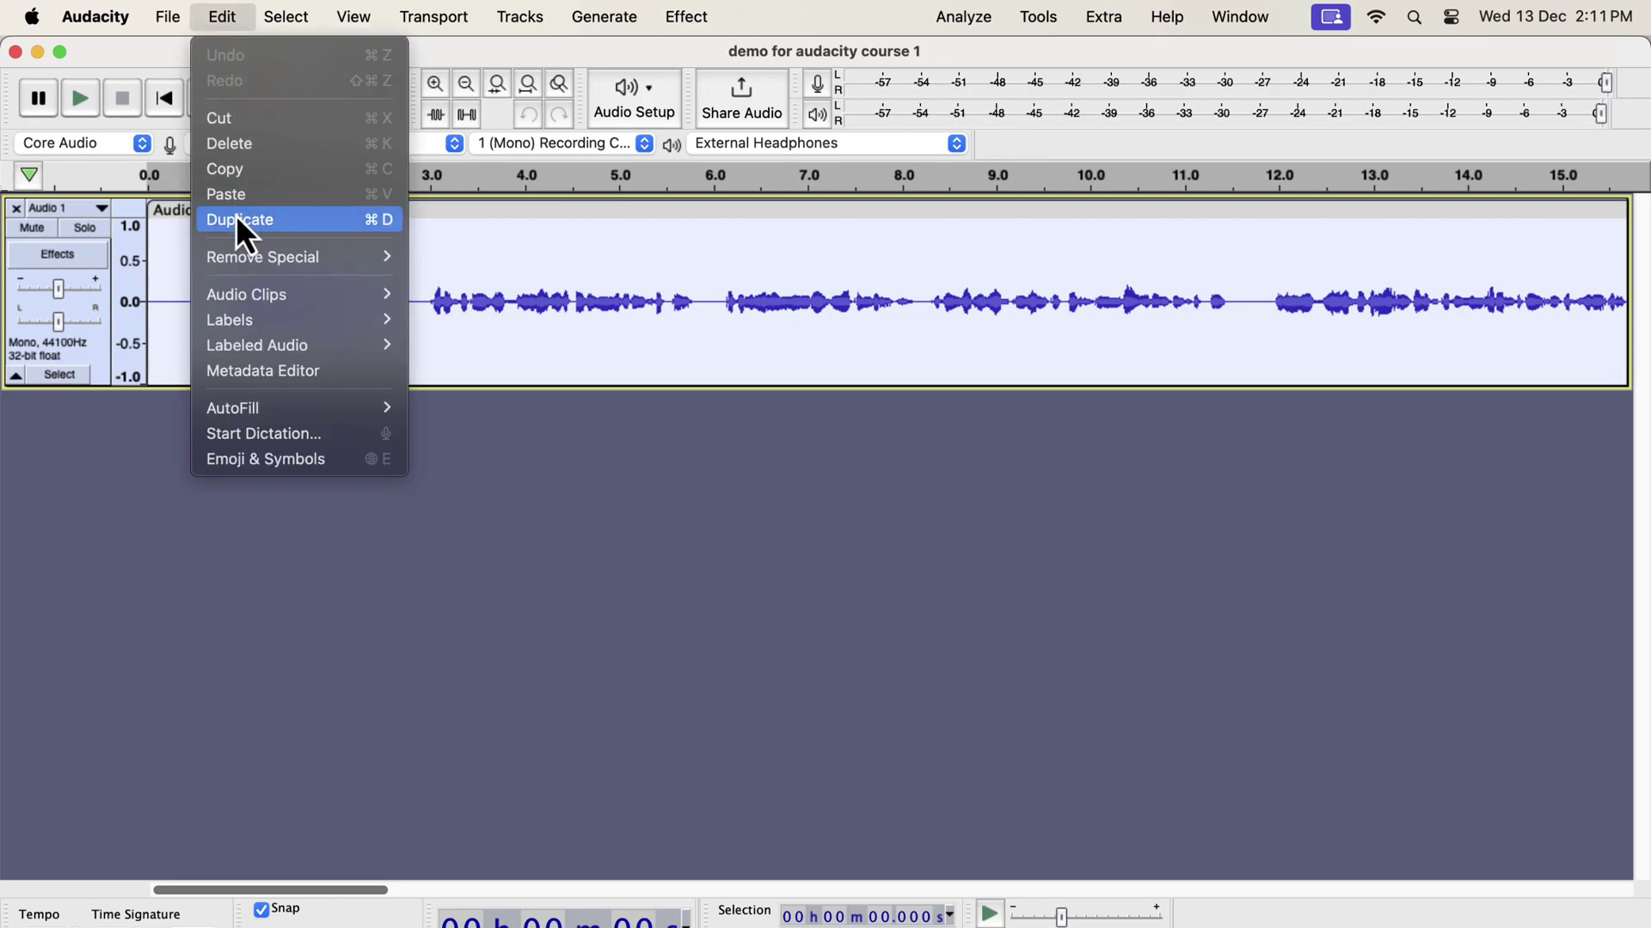
{"action": "left_click", "coordinate": [350, 223]}
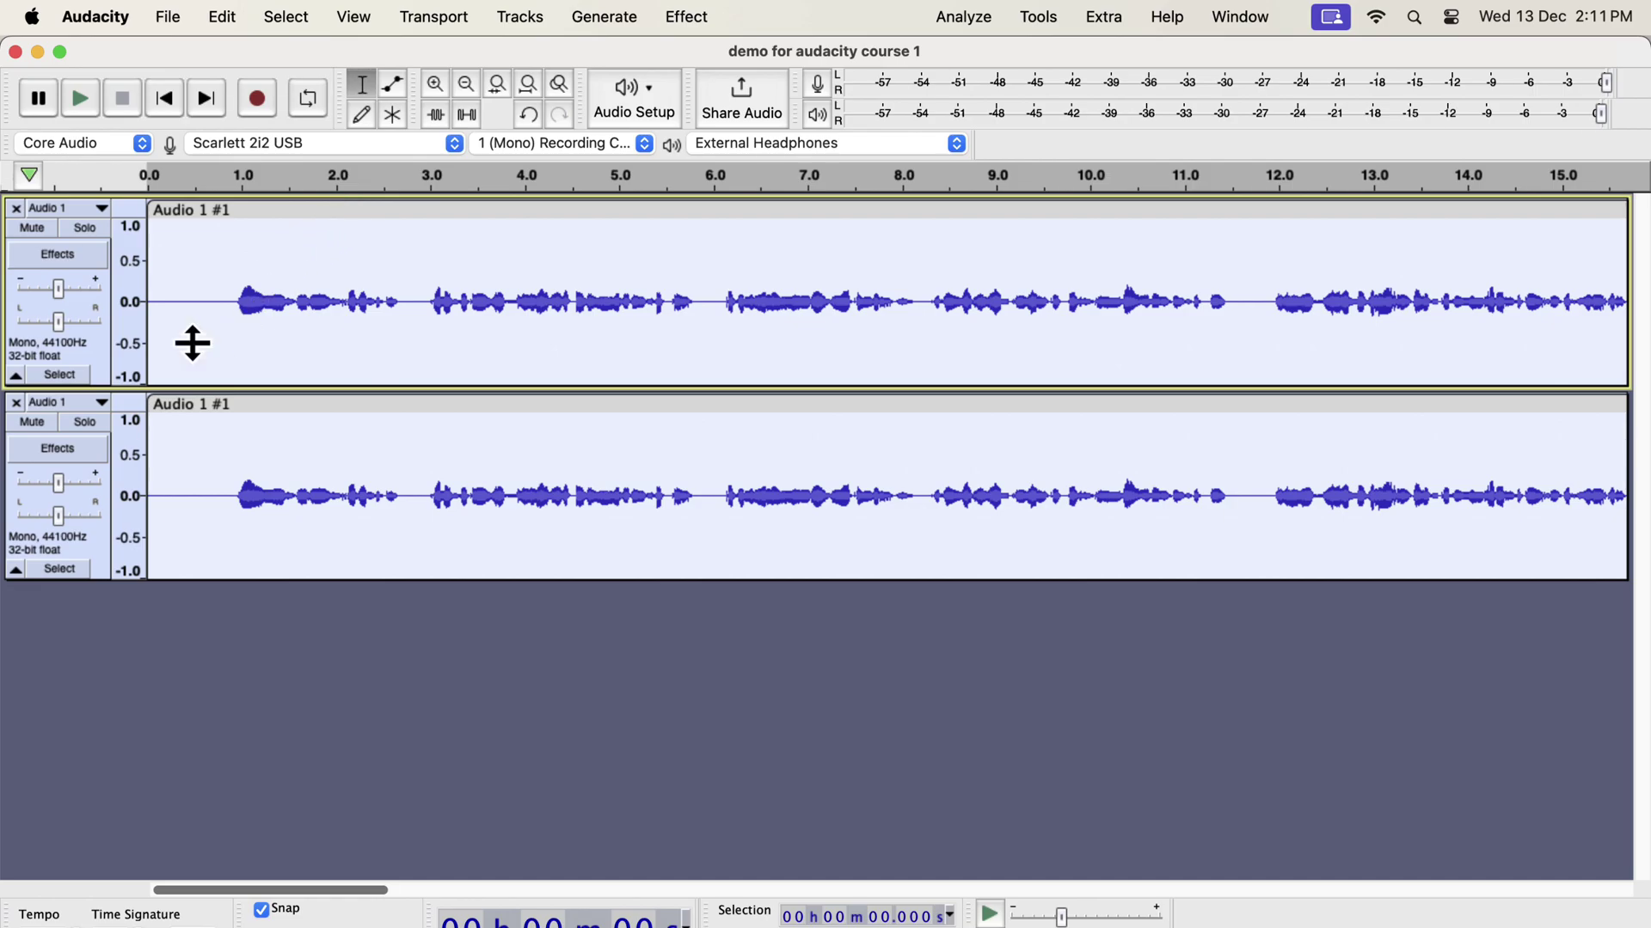
{"action": "left_click", "coordinate": [93, 422]}
{"action": "left_click", "coordinate": [247, 456]}
{"action": "double_click", "coordinate": [250, 458]}
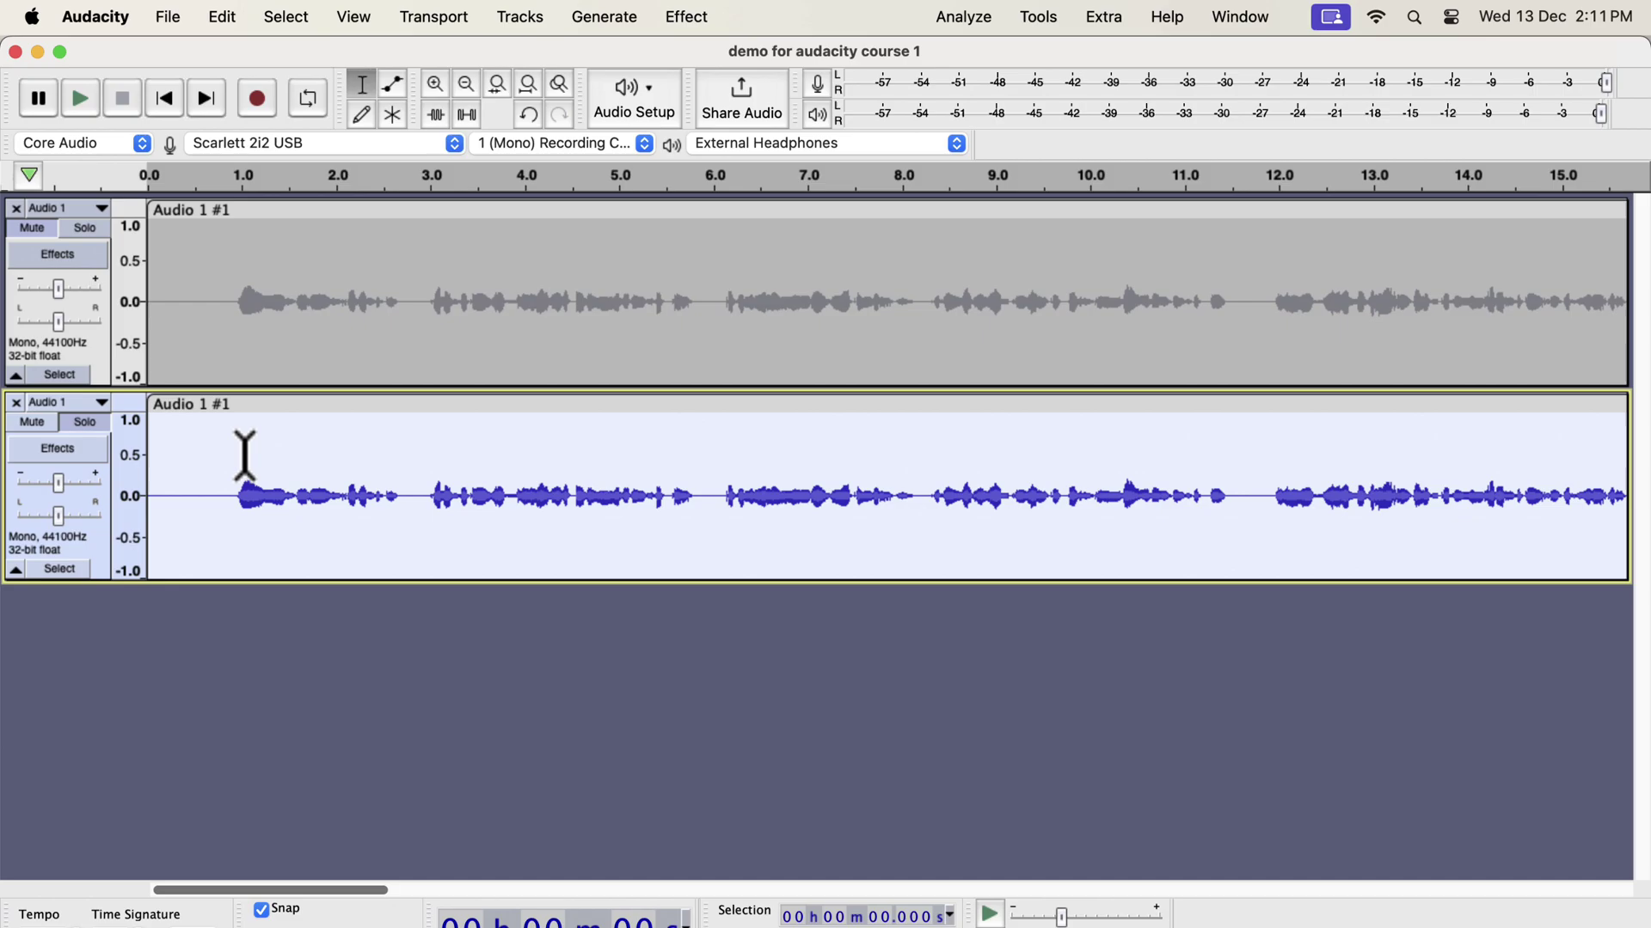
Step: Apply the Clear Vocal Improve Macro from Tools > Apply Macro to the duplicate clip
{"action": "left_click", "coordinate": [1042, 17]}
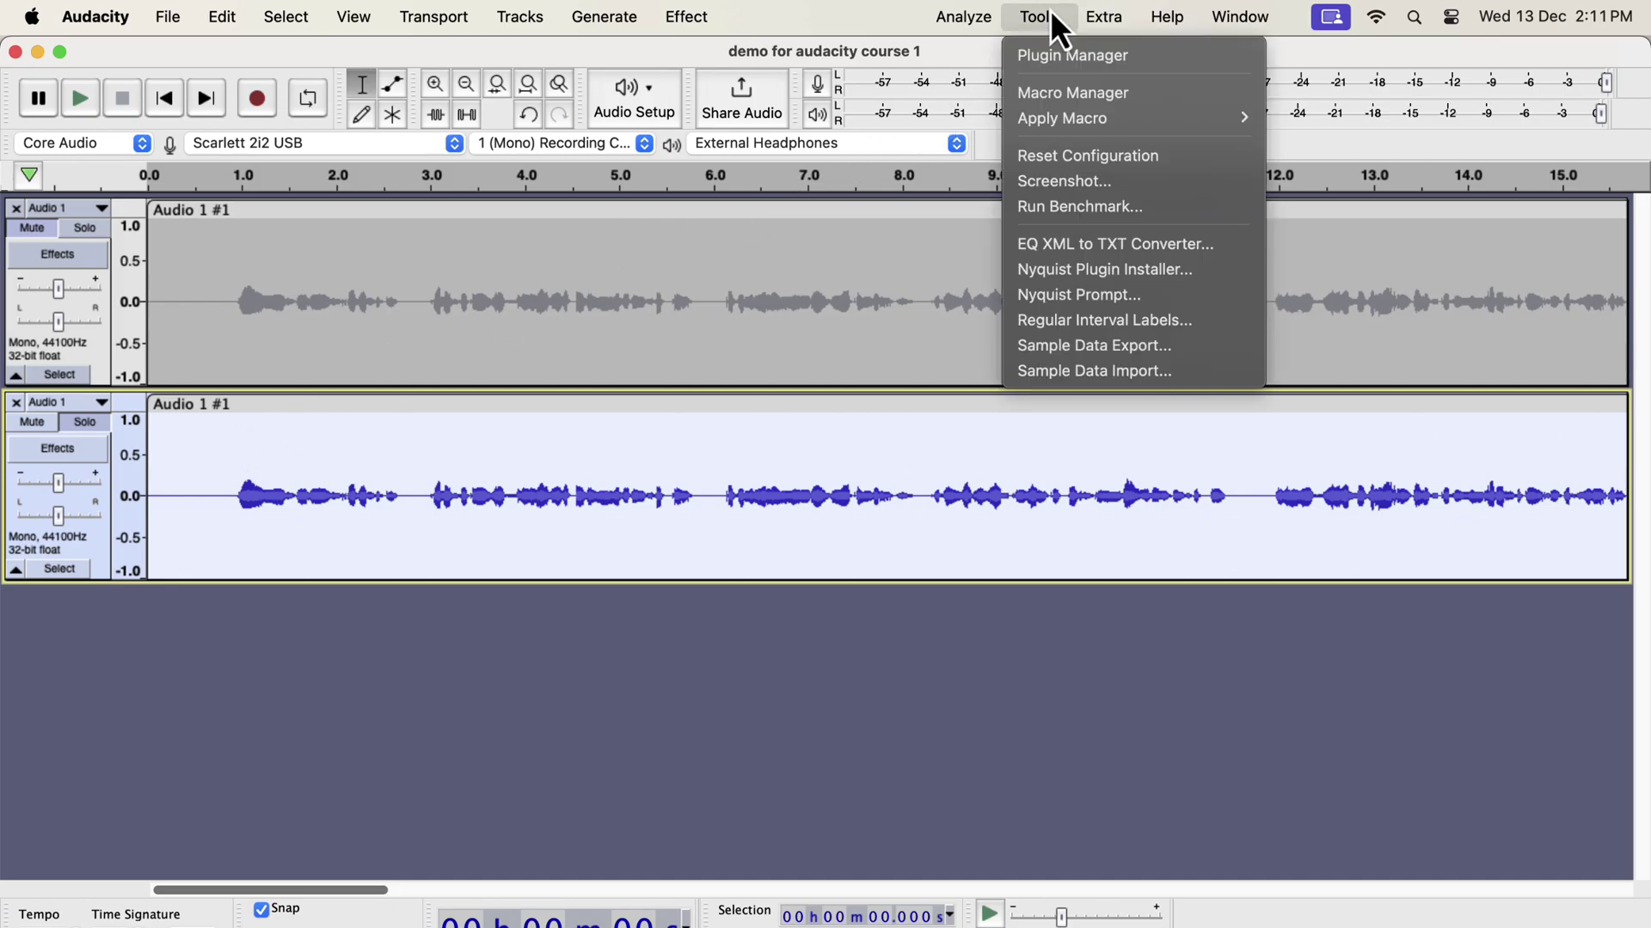
{"action": "mouse_move", "coordinate": [1085, 129]}
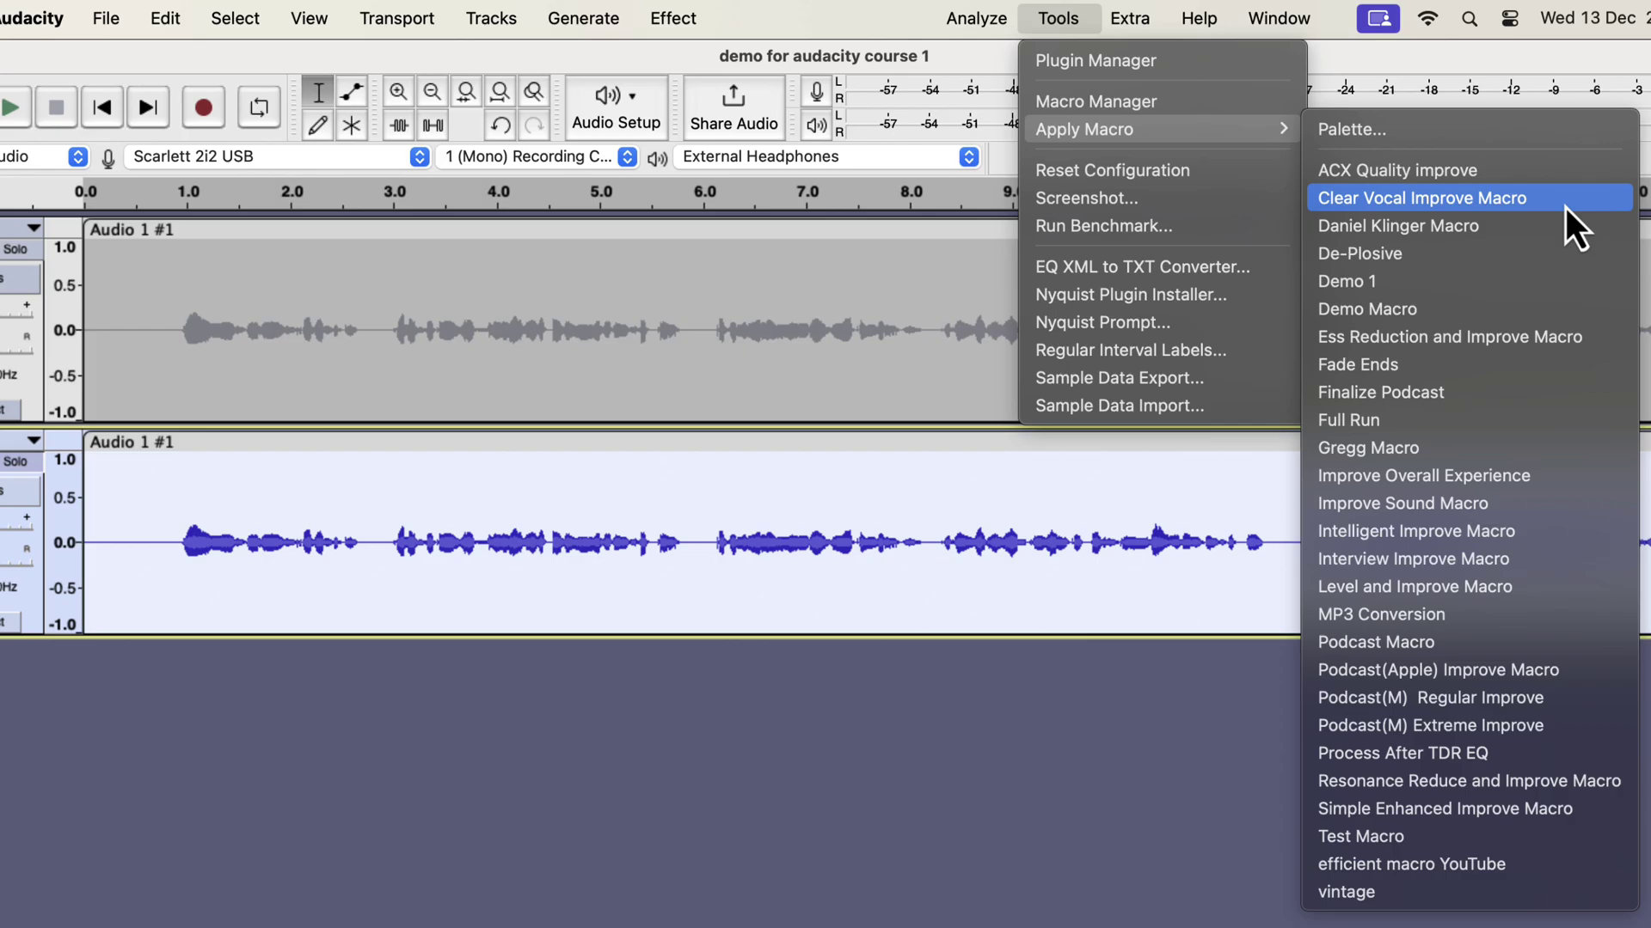
{"action": "left_click", "coordinate": [1565, 207]}
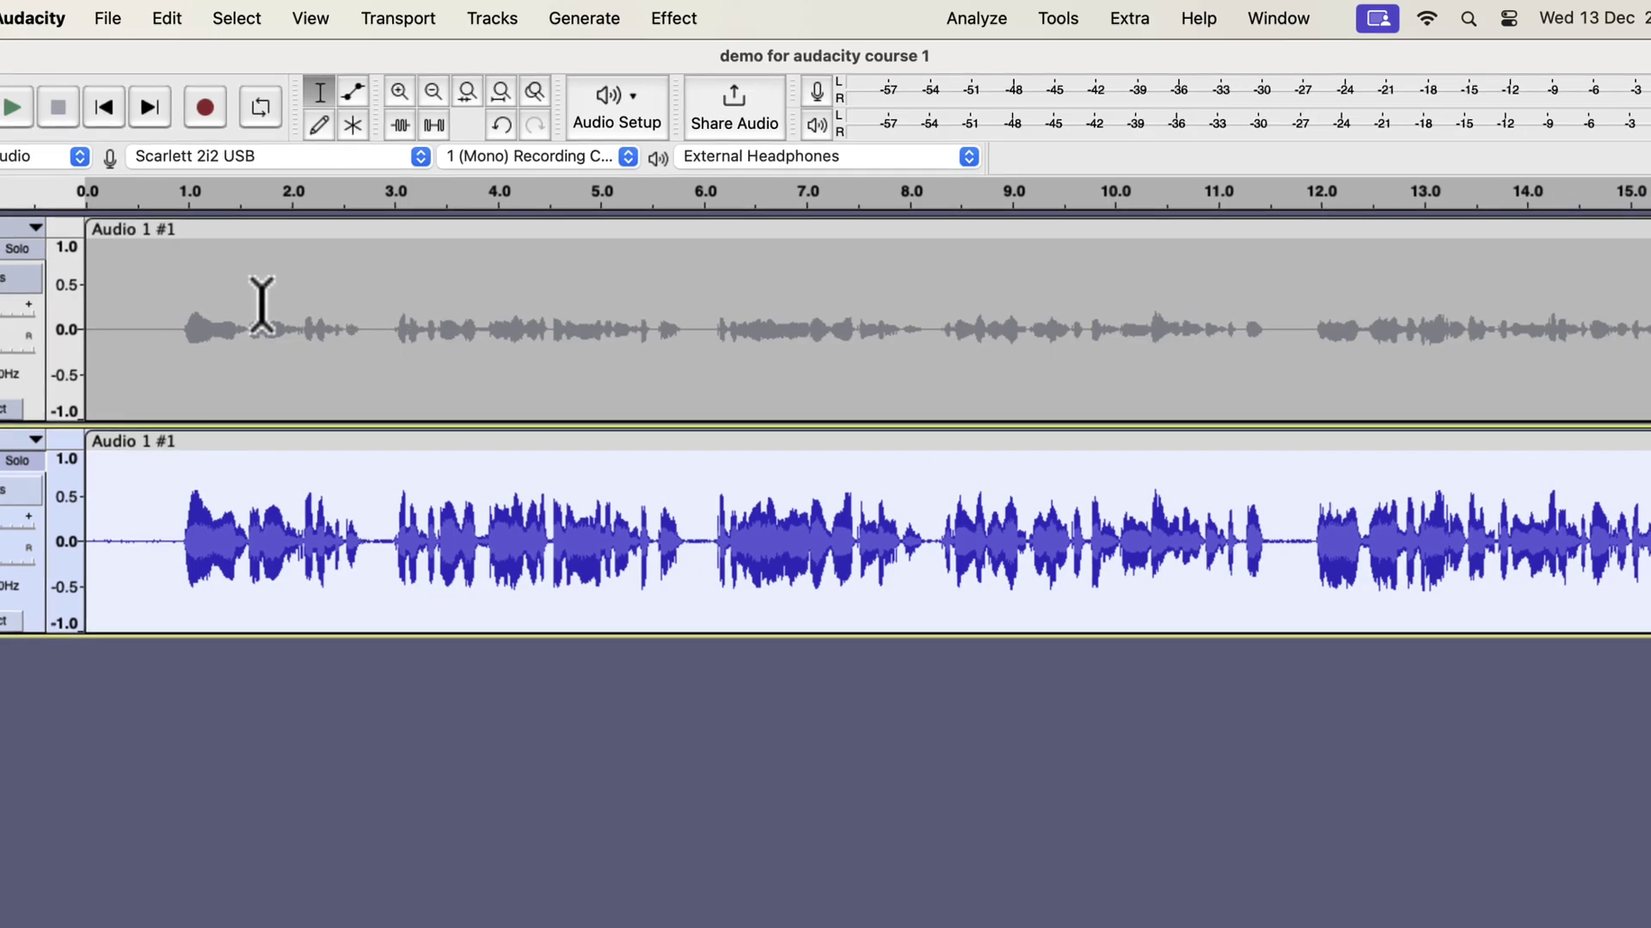
Step: Solo the original track and play it from the start, then stop
{"action": "left_click", "coordinate": [86, 234]}
{"action": "left_click", "coordinate": [161, 258]}
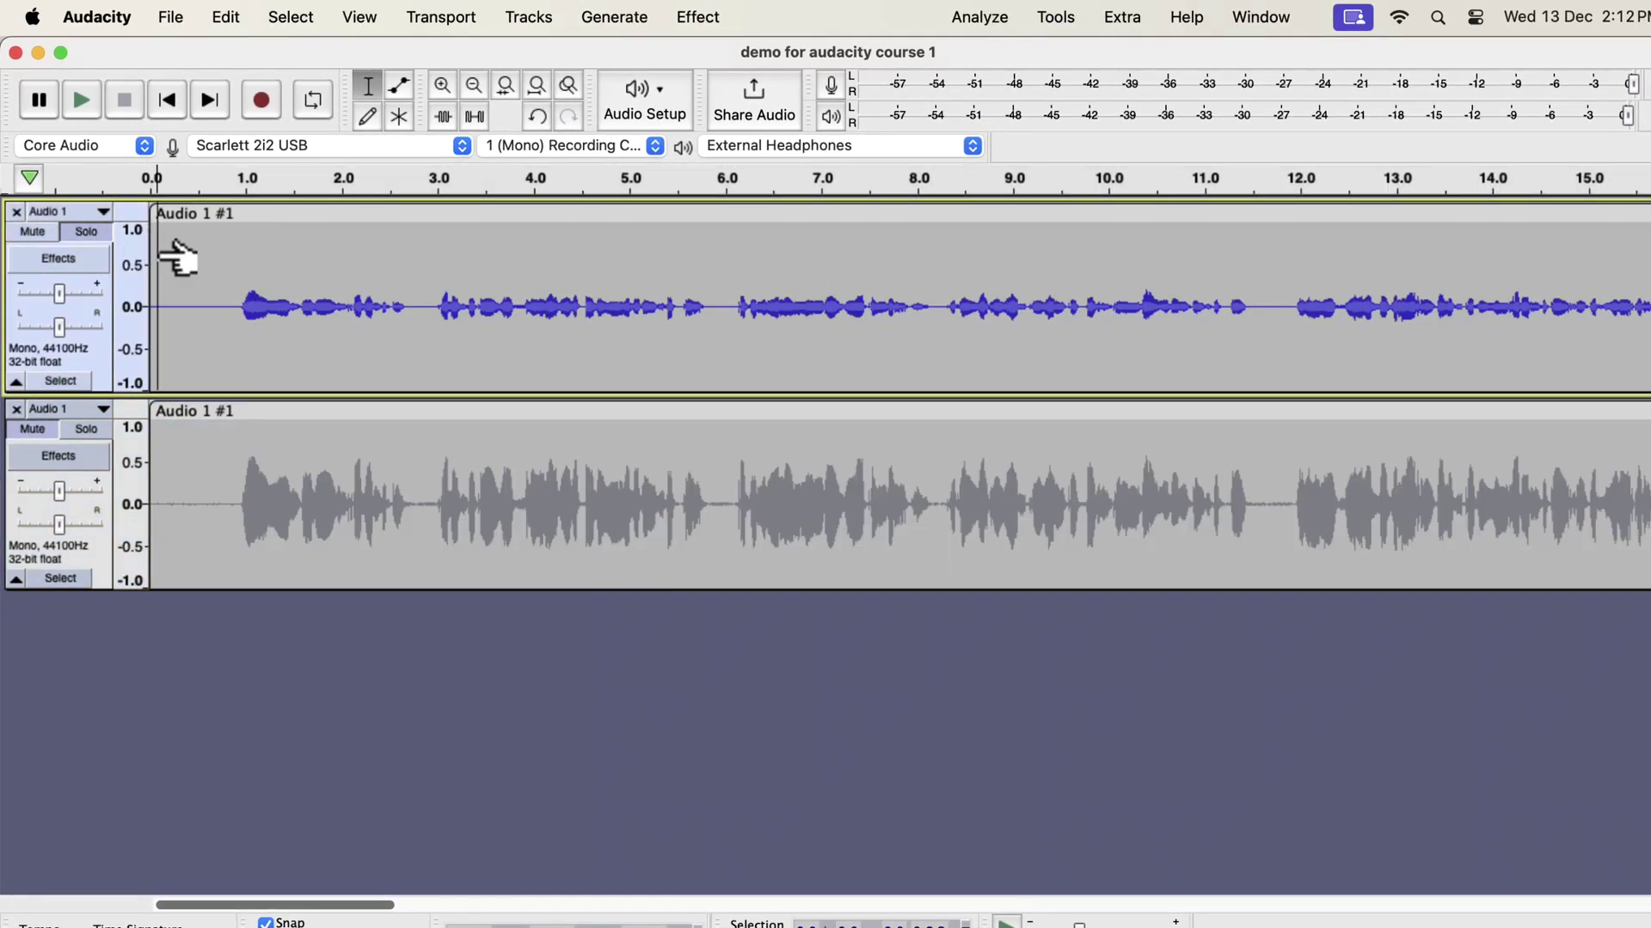
{"action": "key", "text": "space"}
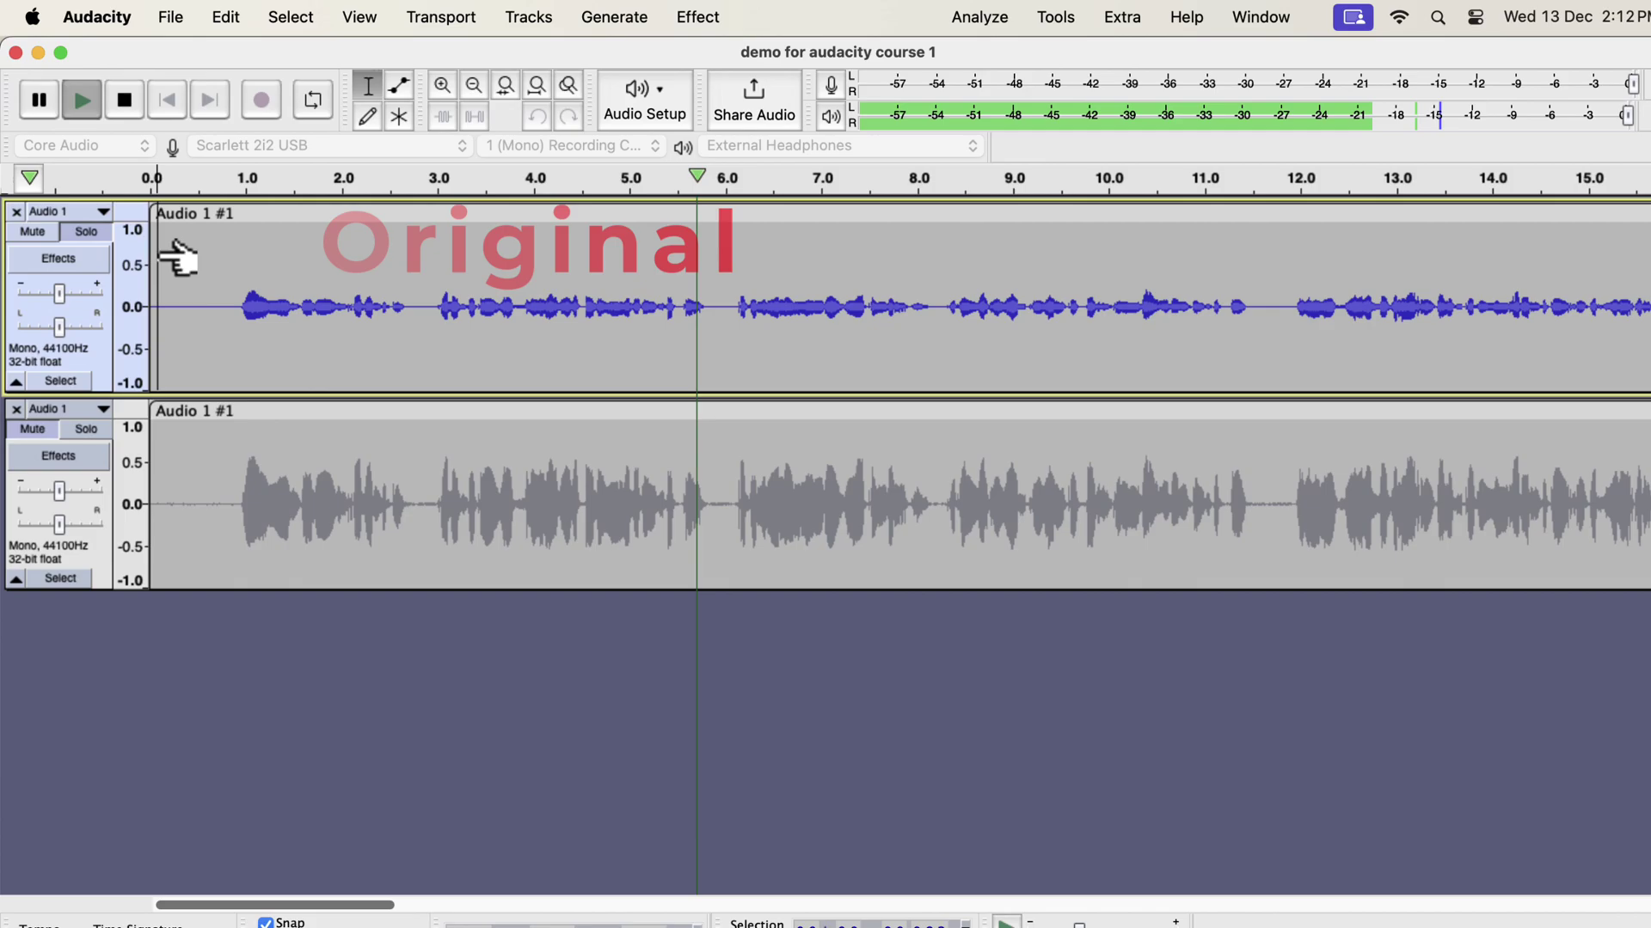
{"action": "key", "text": "space"}
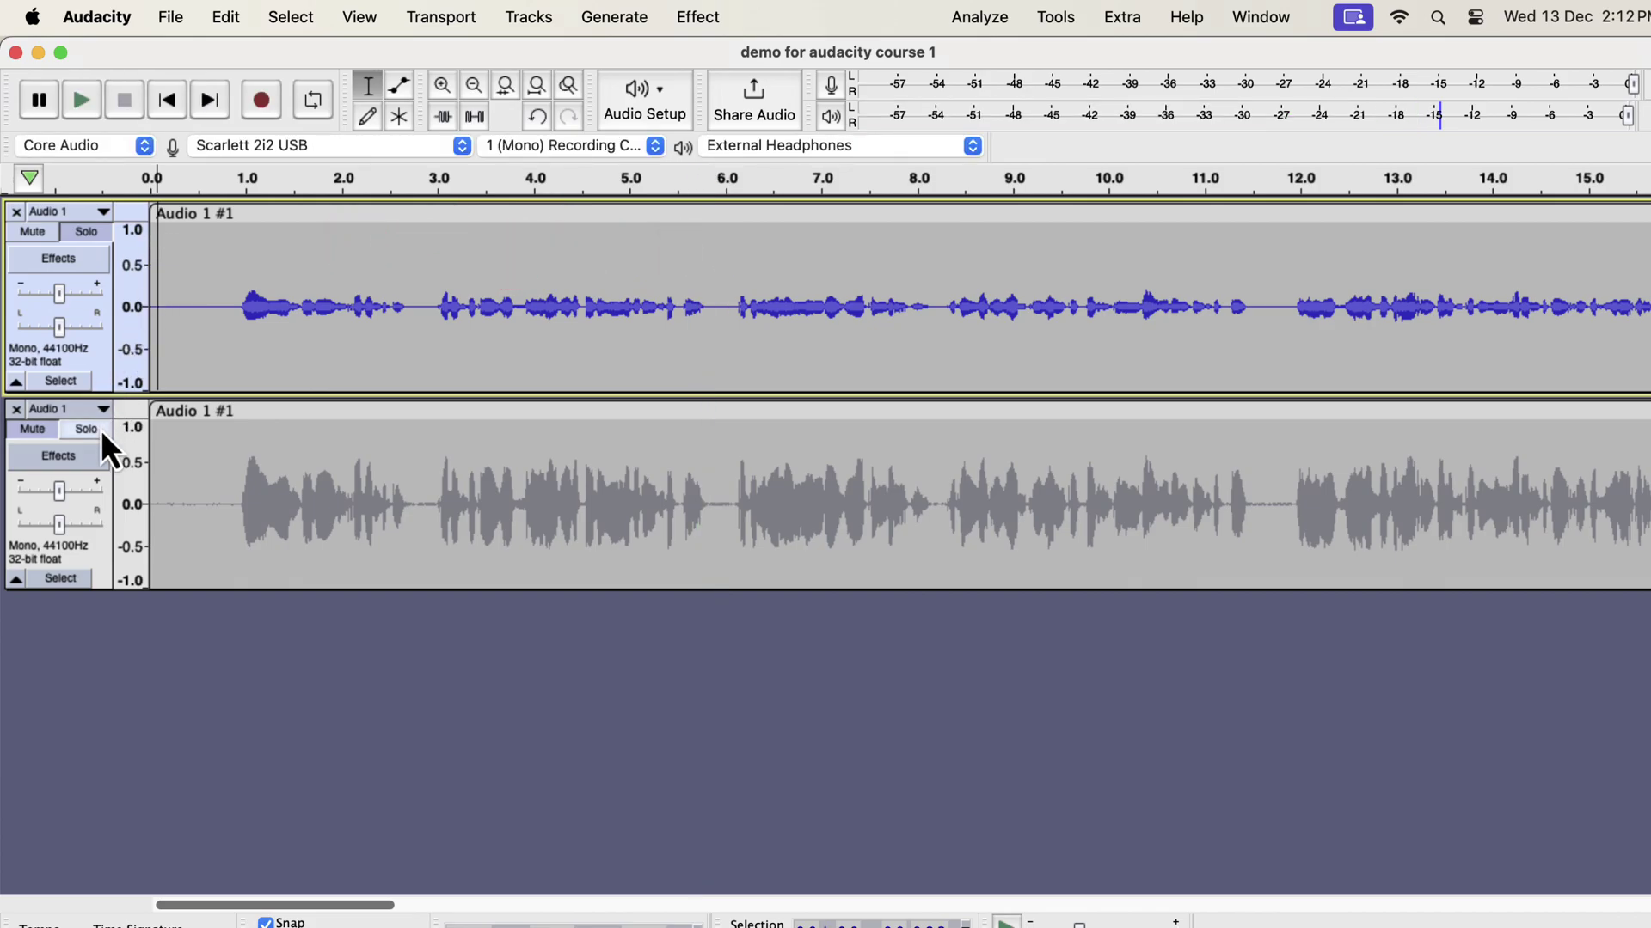
Step: Play the processed track, toggling Solo between processed and original to compare, then switch to Chrome
{"action": "left_click", "coordinate": [101, 430]}
{"action": "key", "text": "space"}
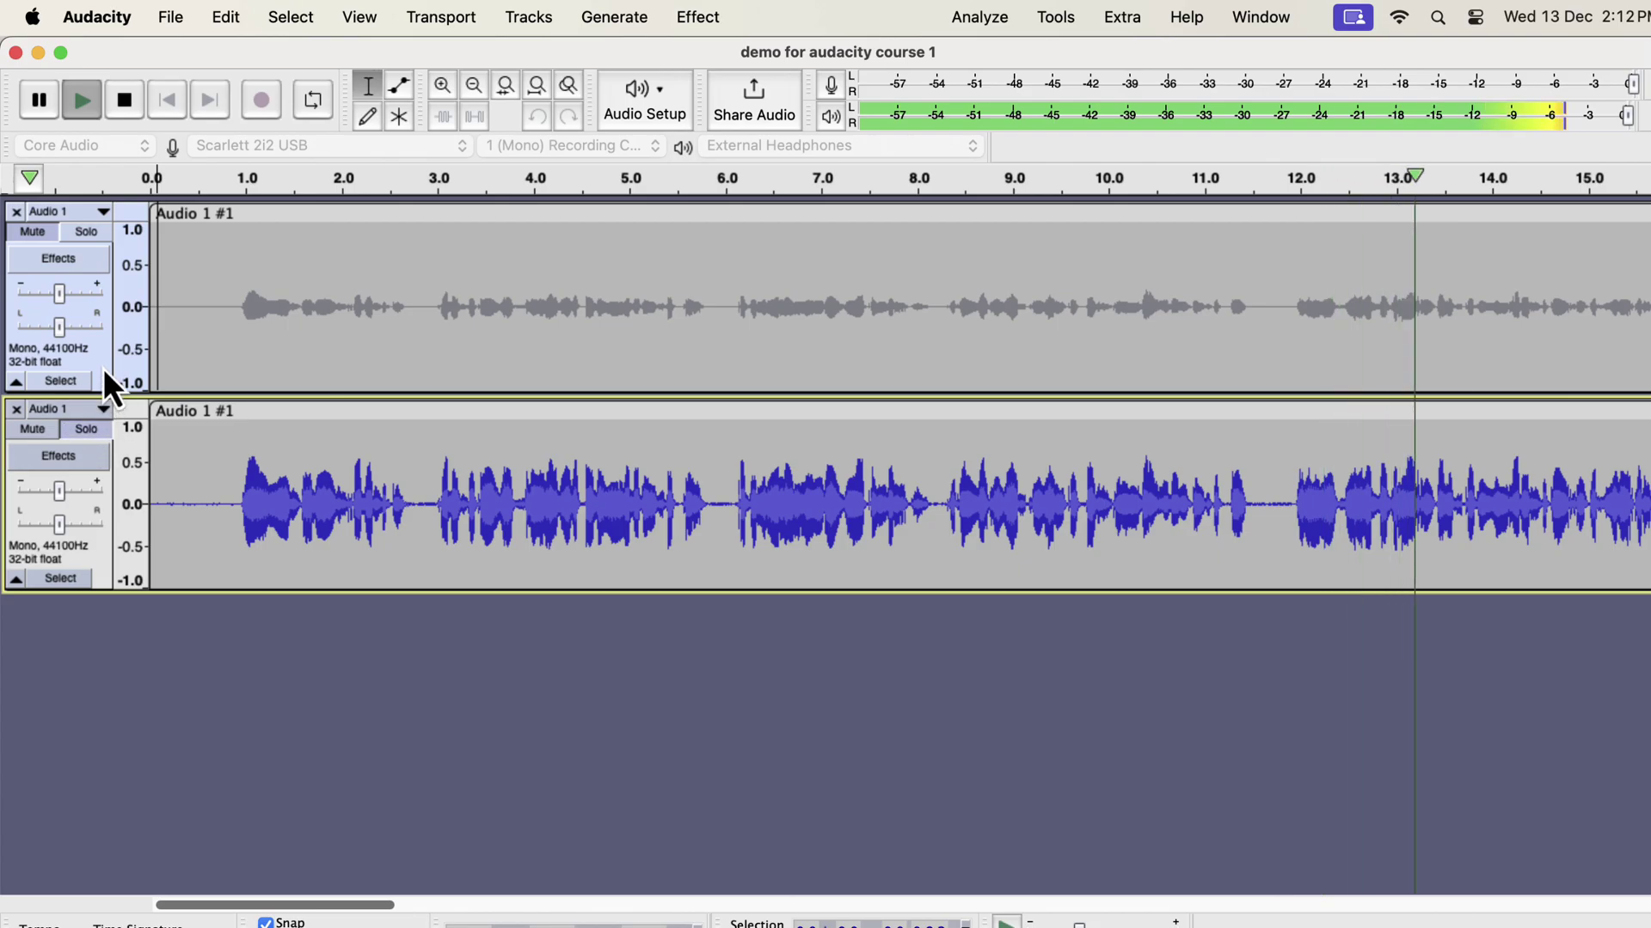
{"action": "left_click", "coordinate": [91, 237]}
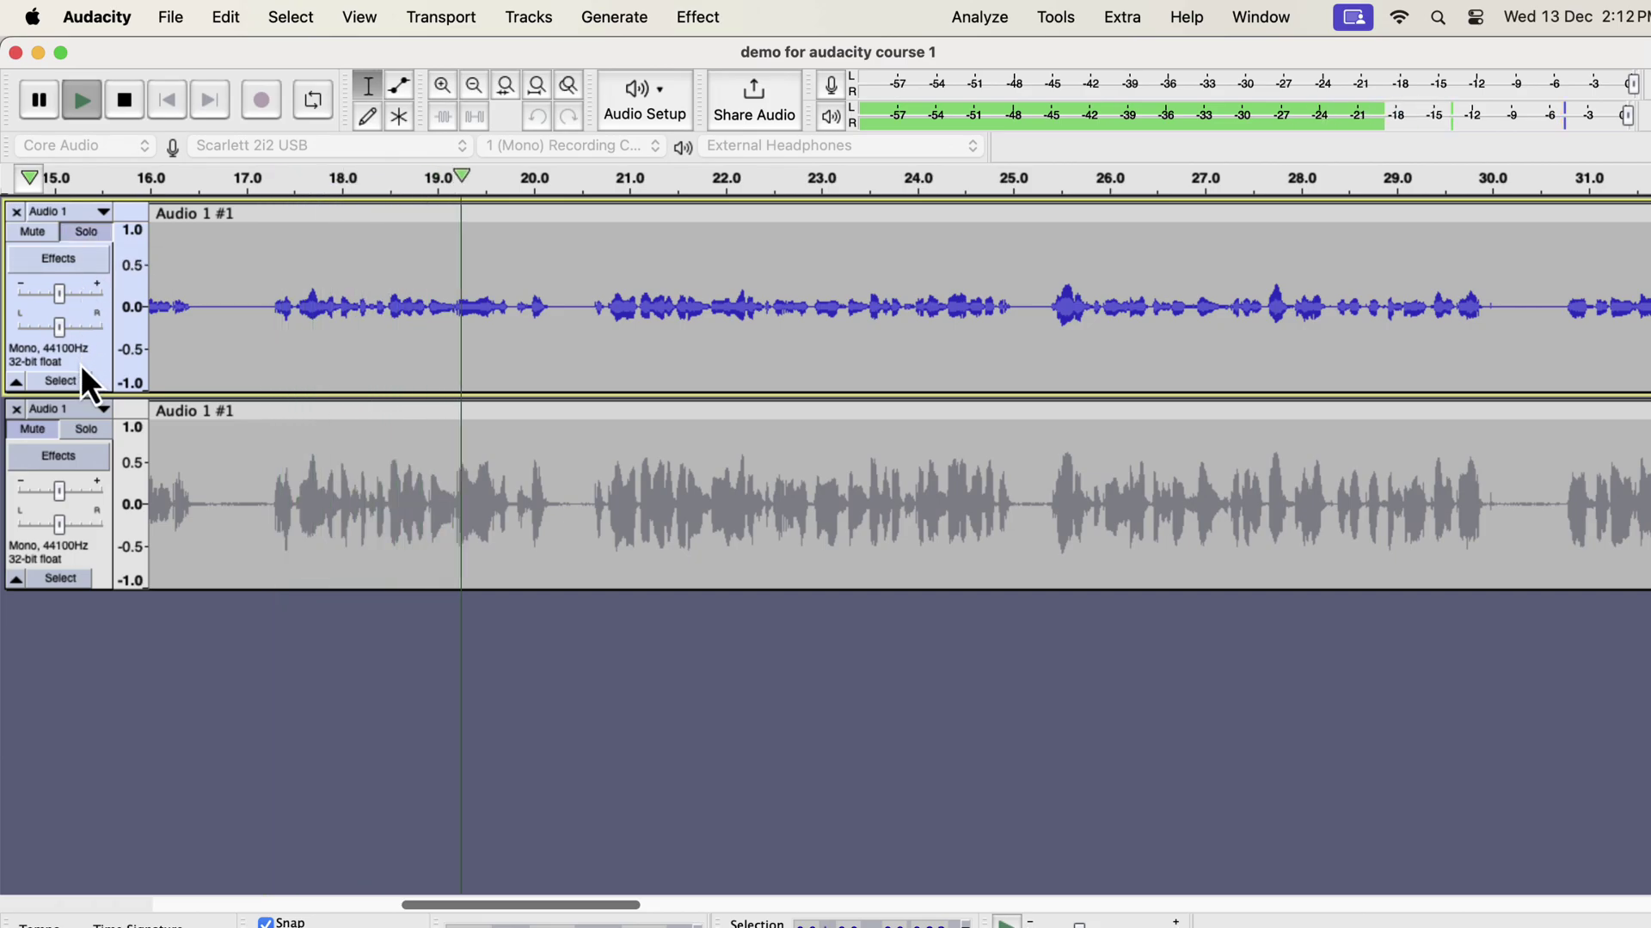
{"action": "left_click", "coordinate": [79, 427]}
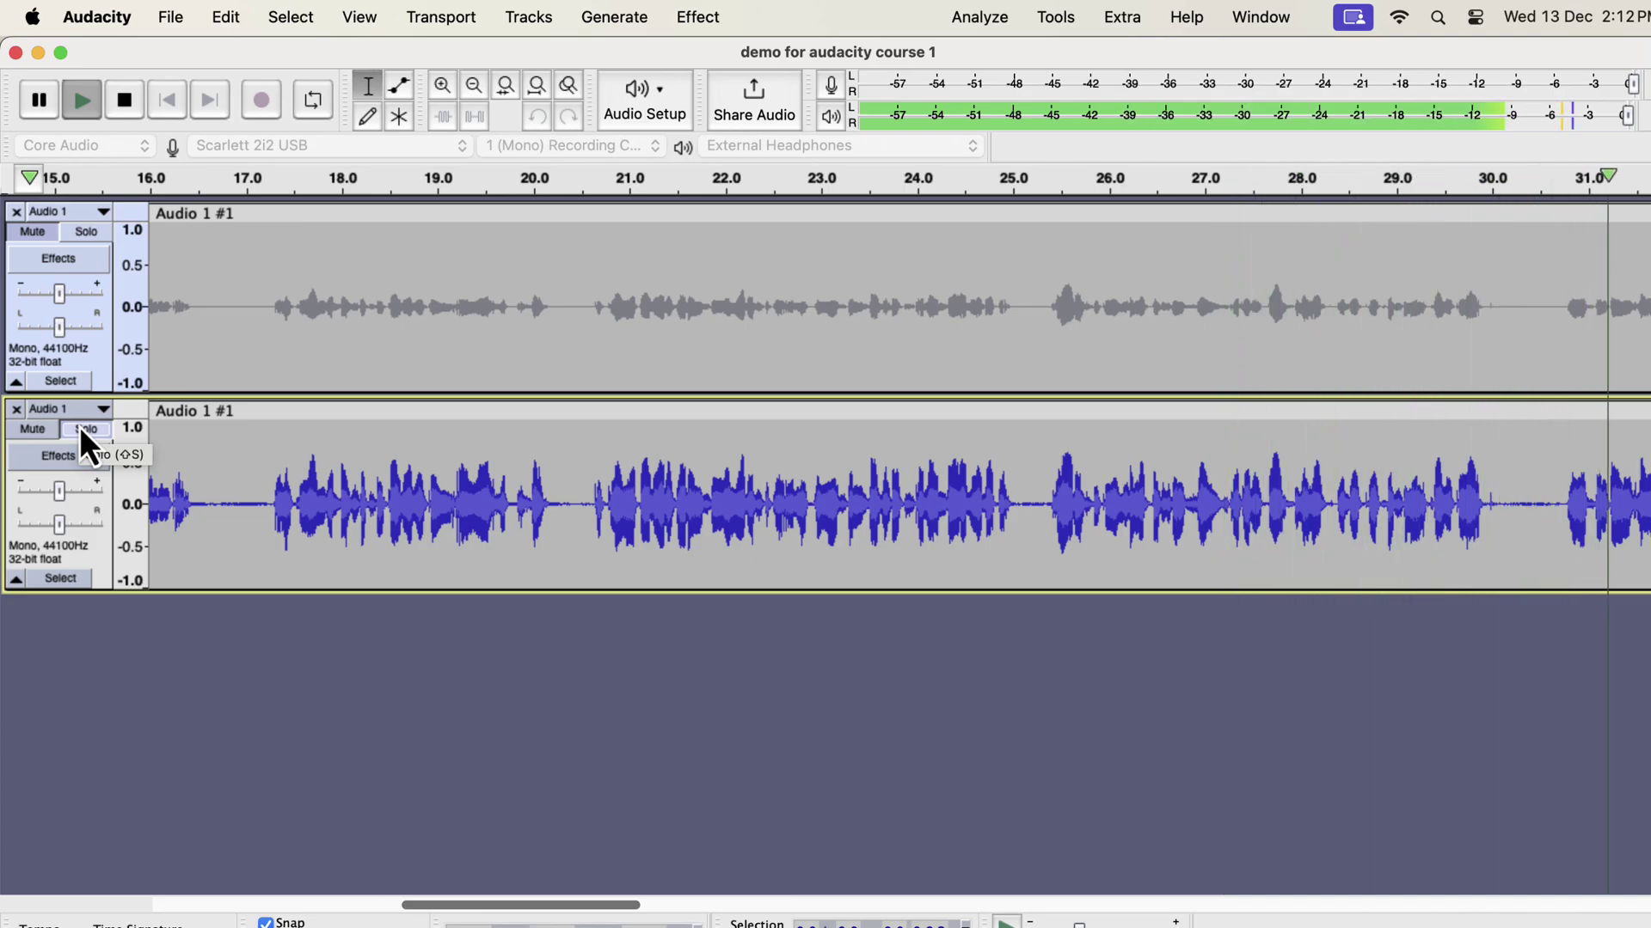
{"action": "left_click", "coordinate": [98, 235]}
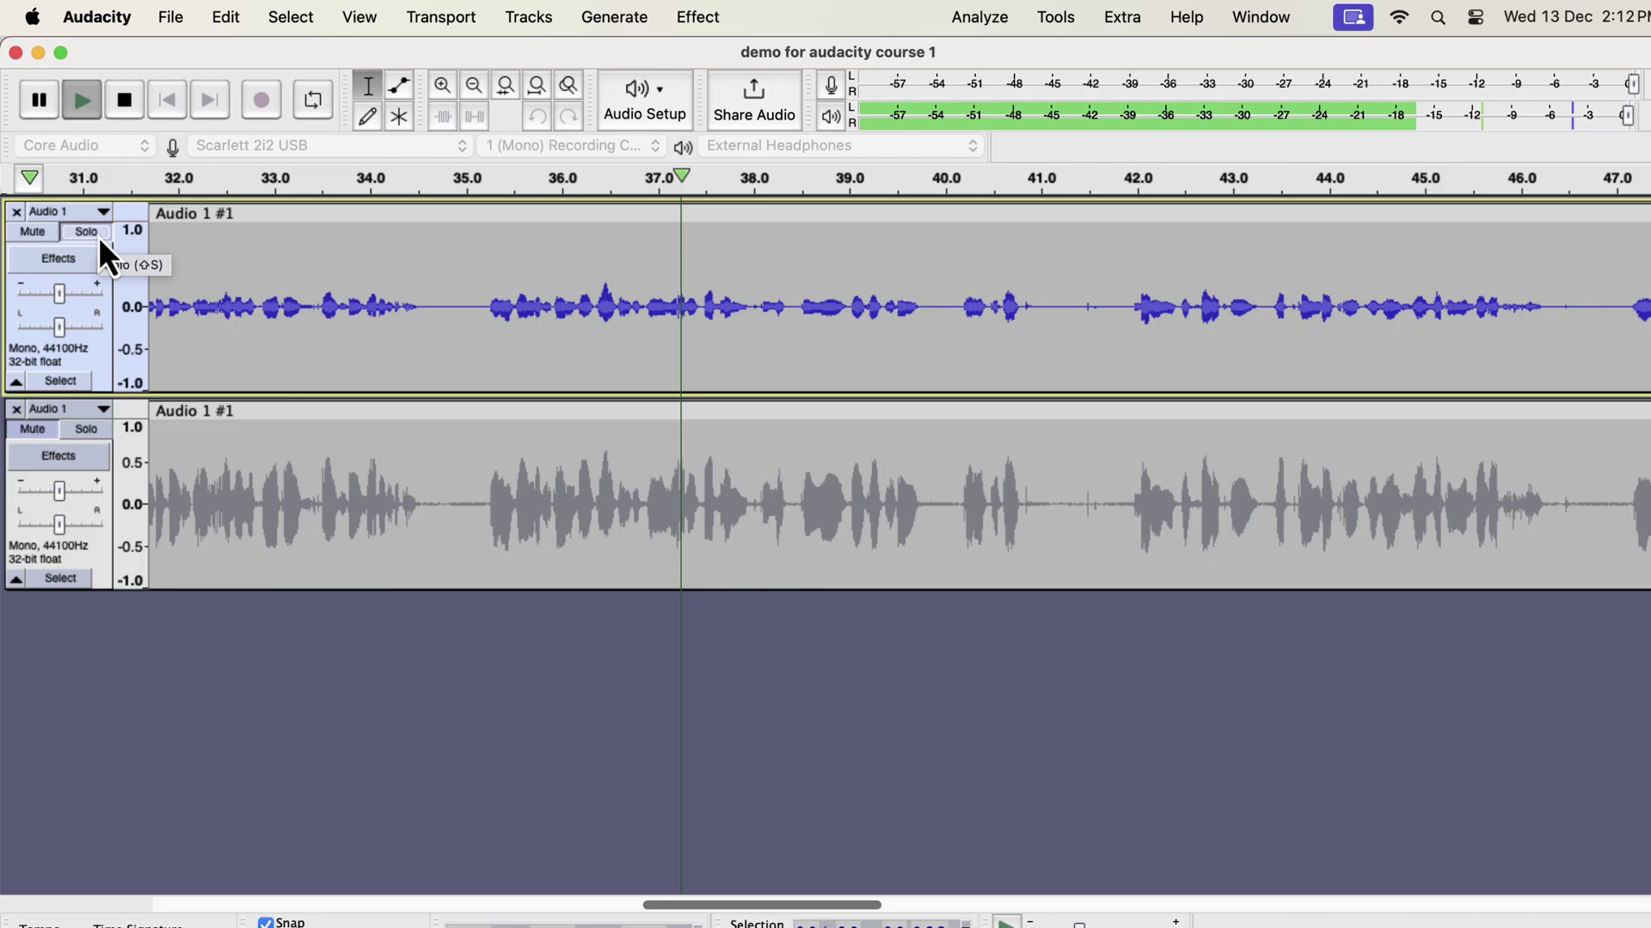
{"action": "left_click", "coordinate": [88, 430]}
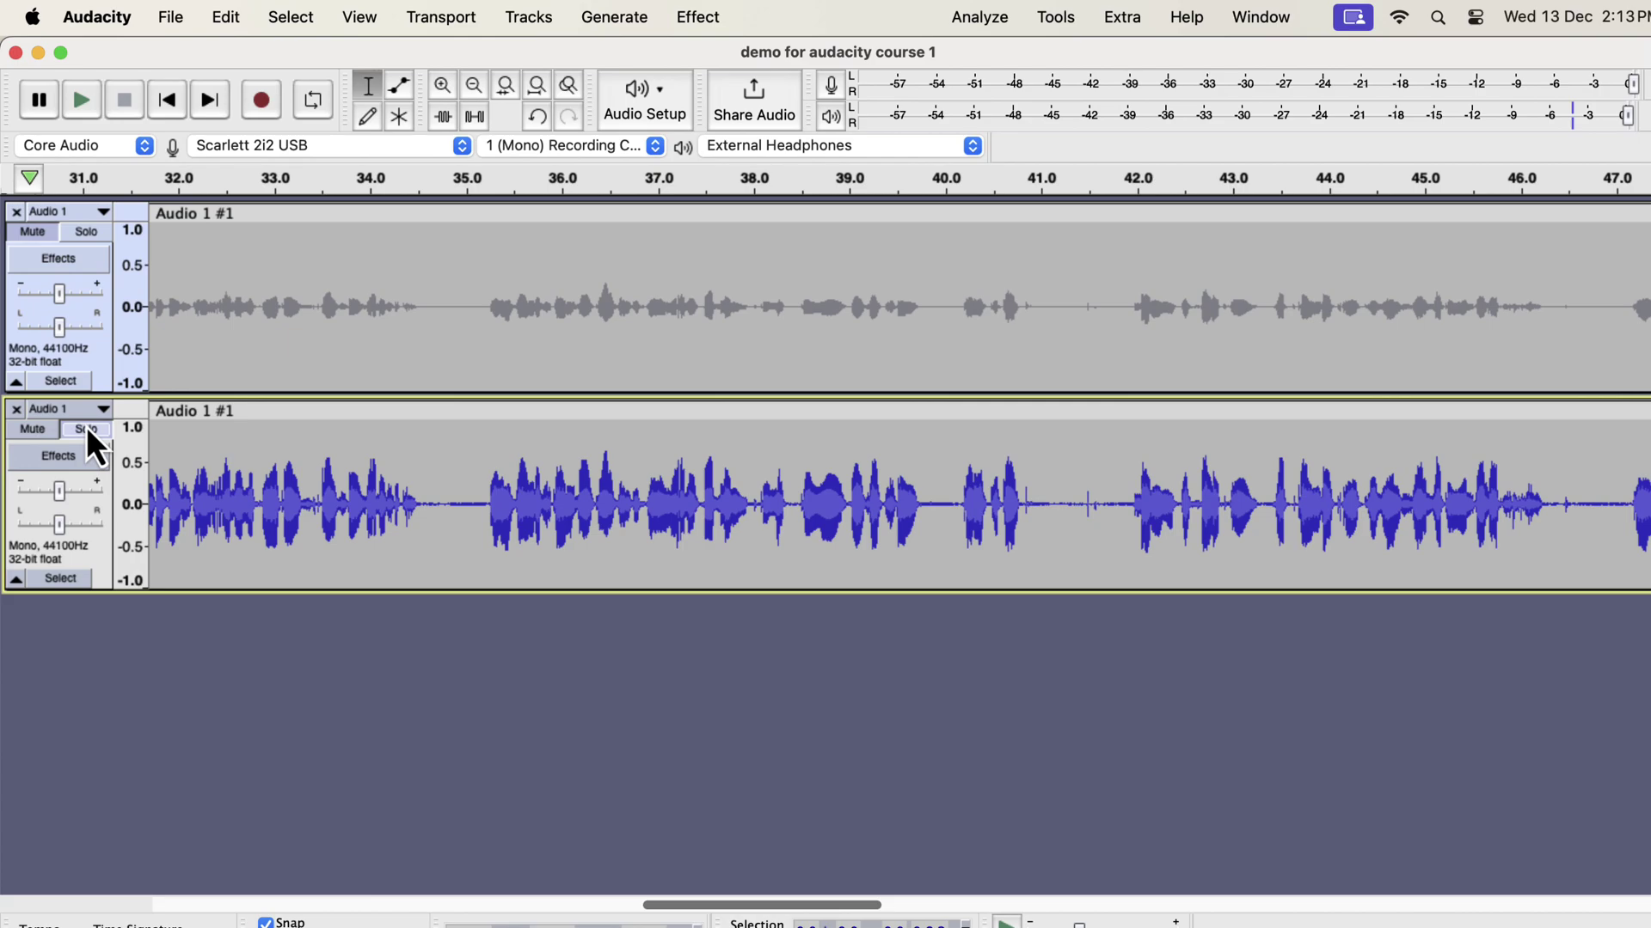
{"action": "key", "text": "super+Tab"}
{"action": "key", "text": "super+Tab"}
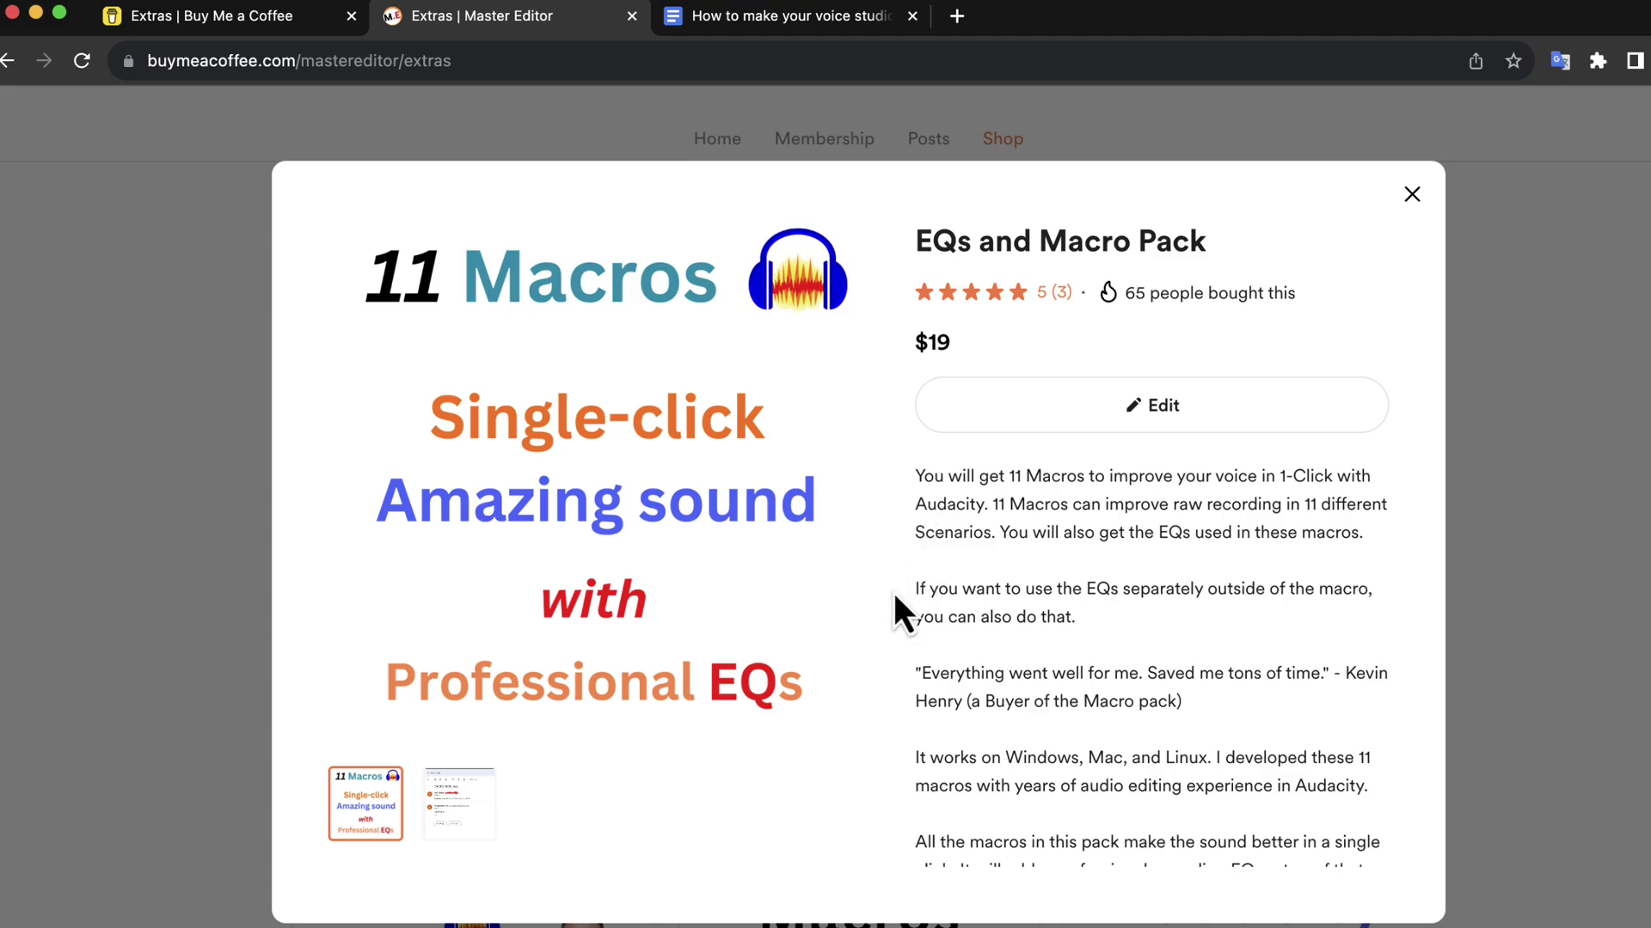
Step: Scroll the EQs and Macro Pack description down to the installation instructions link
{"action": "scroll", "coordinate": [895, 595], "scroll_direction": "down", "scroll_amount": 1}
{"action": "scroll", "coordinate": [894, 595], "scroll_direction": "down", "scroll_amount": 6}
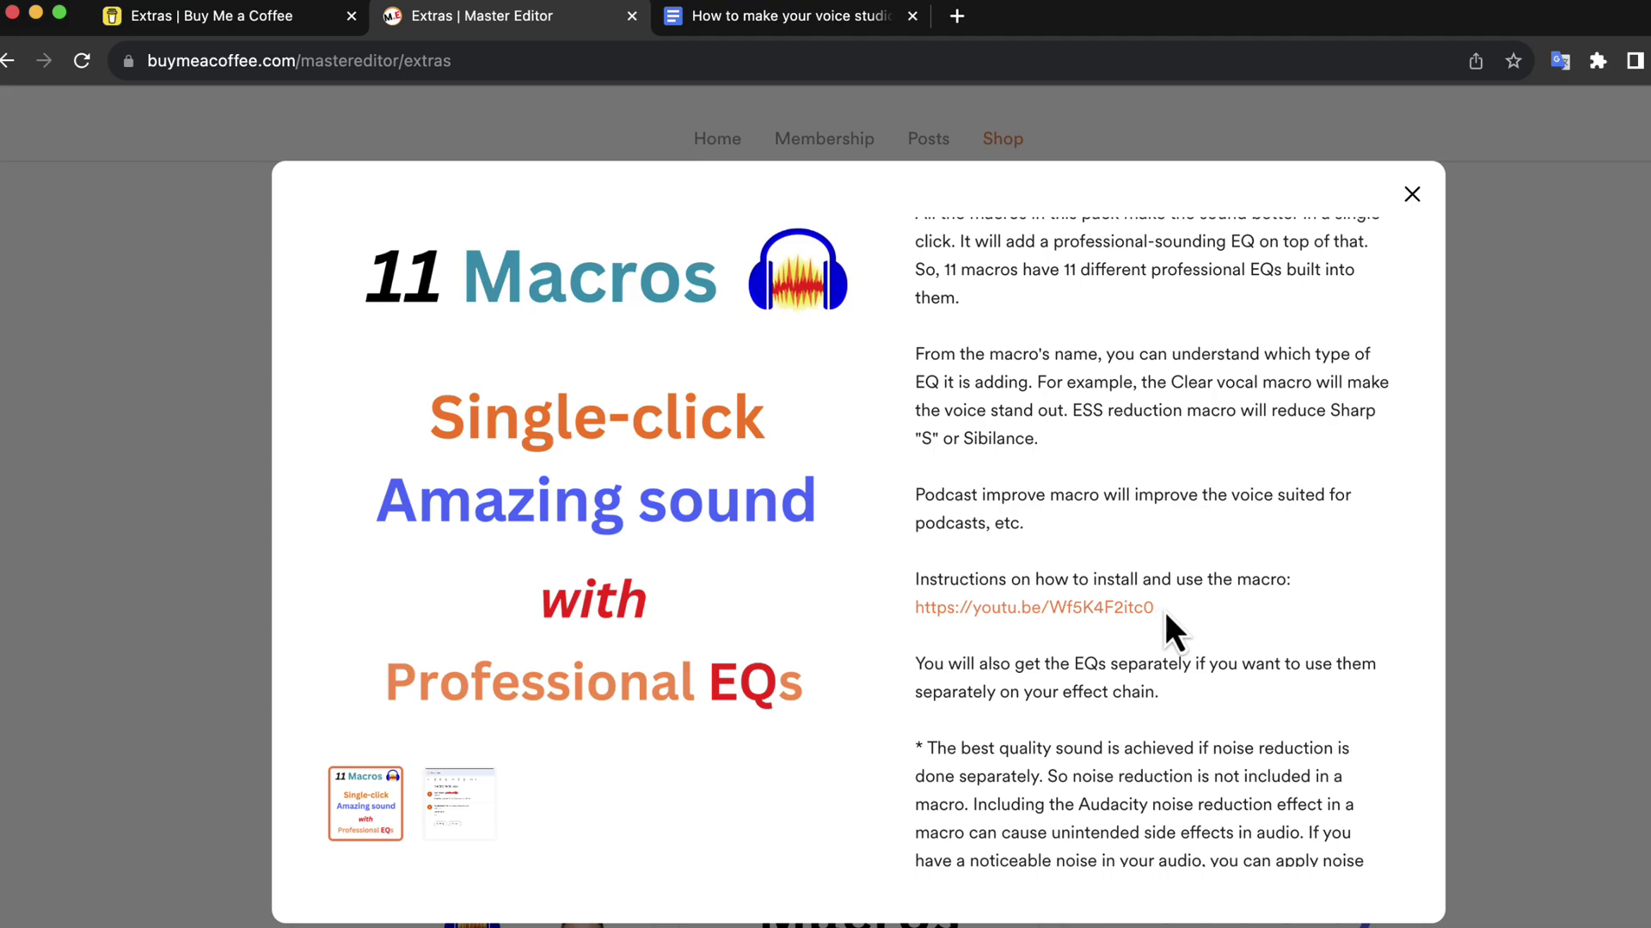
Step: In Finder, open Macros and EQs > Macros to show the eleven macro files, then return to Audacity
{"action": "key", "text": "super+Tab"}
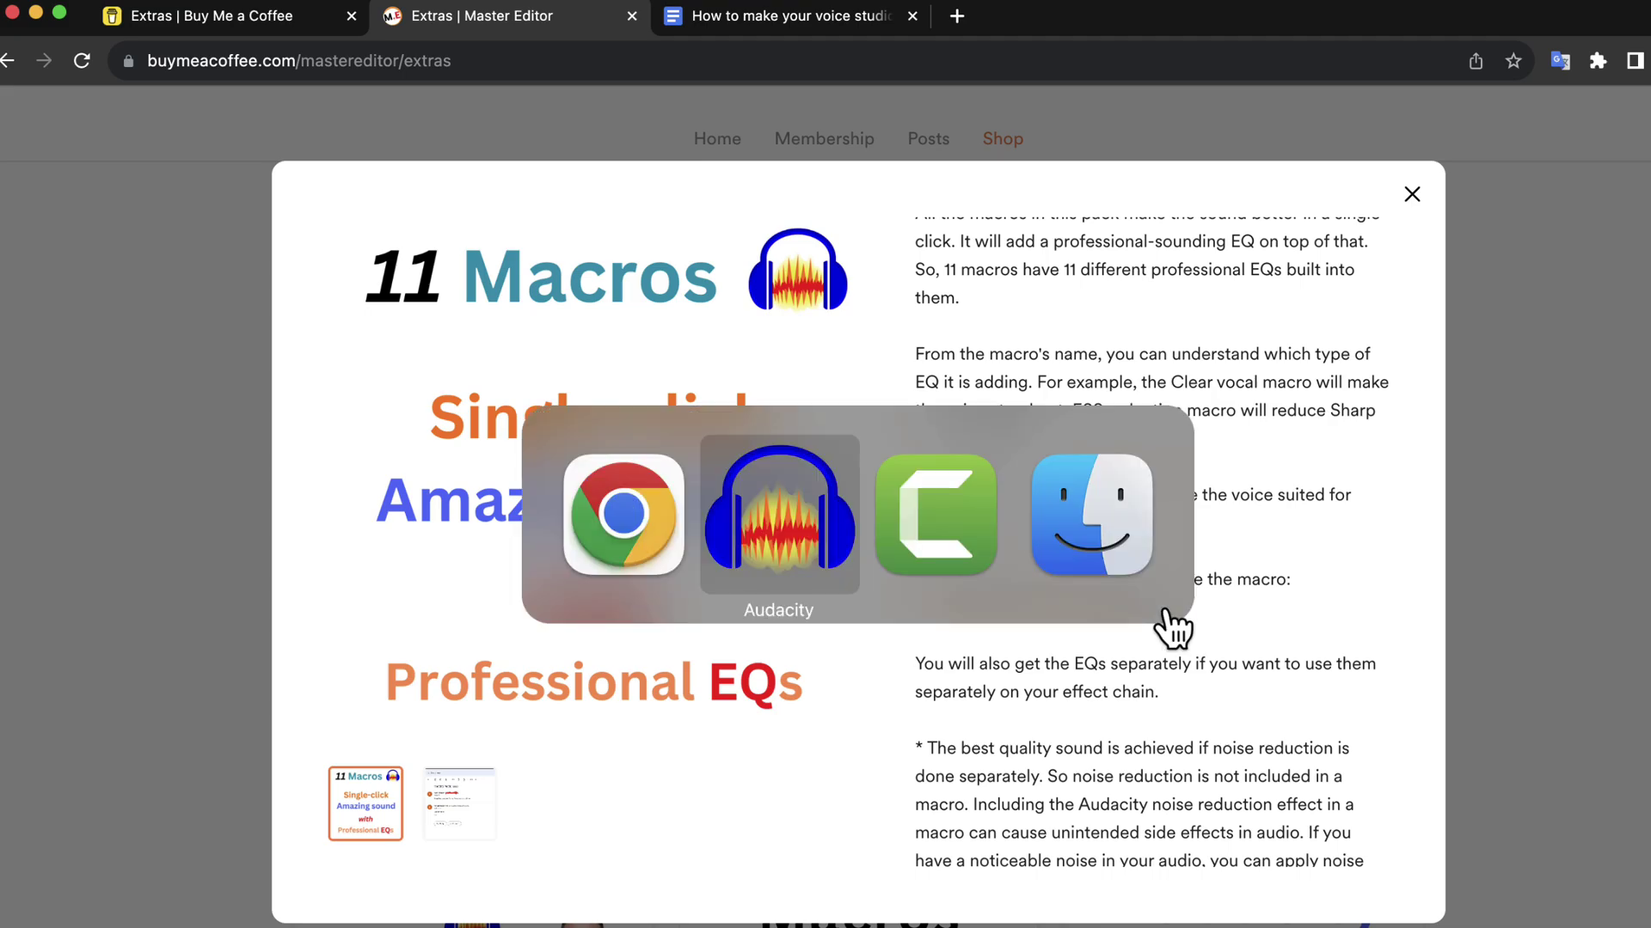
{"action": "key", "text": "super+Tab"}
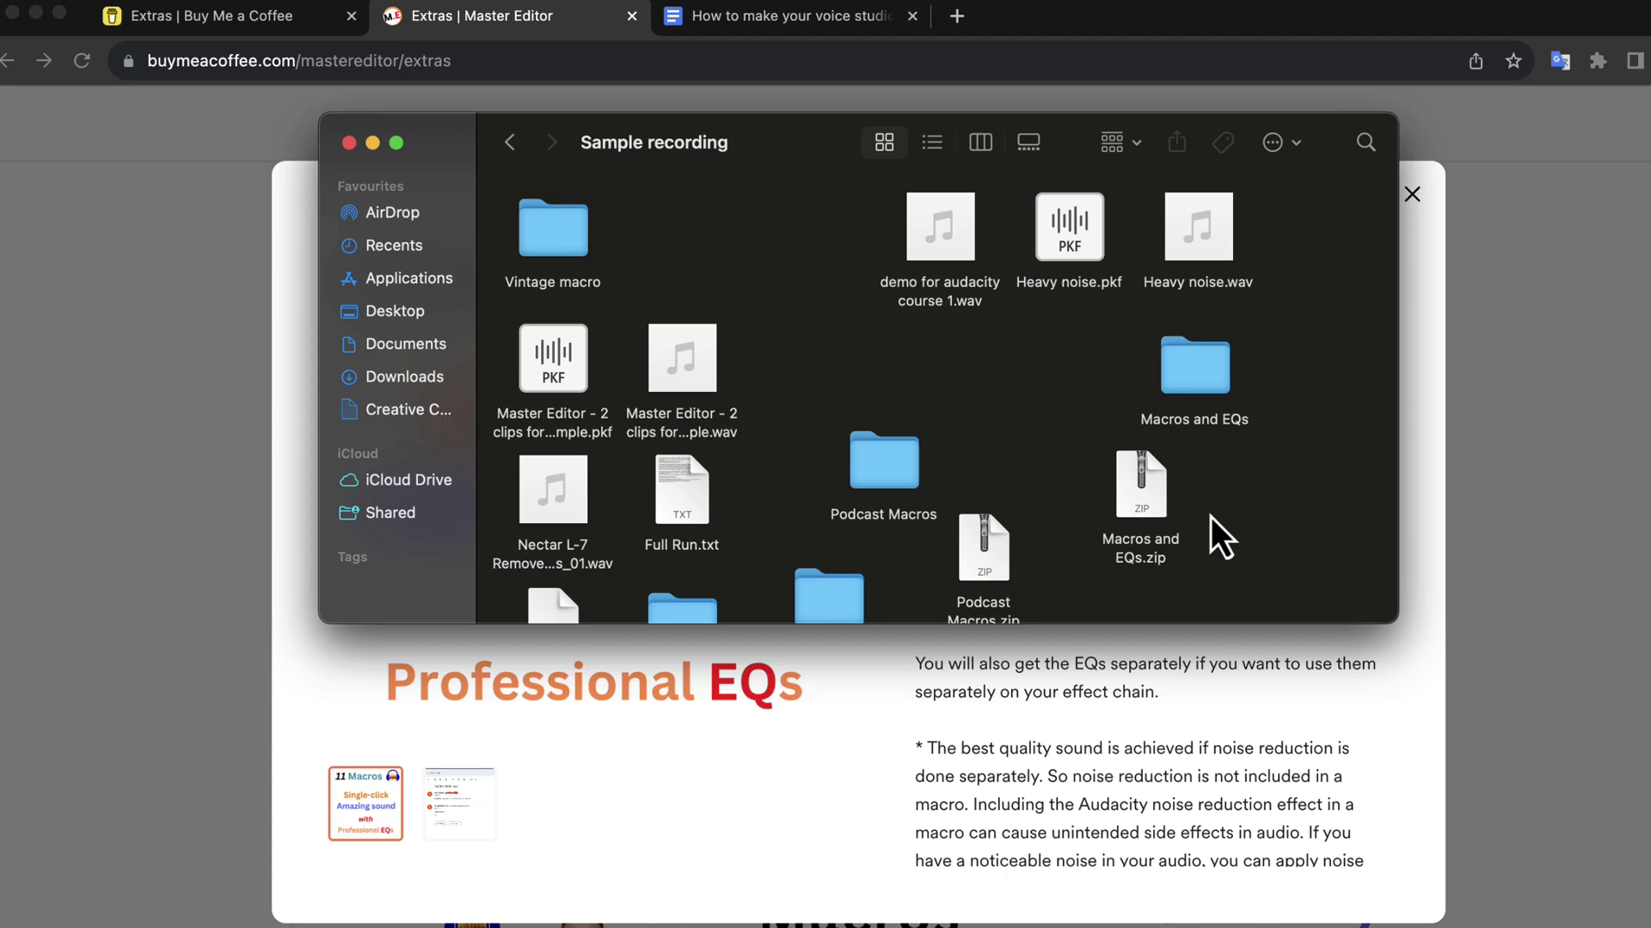
{"action": "left_click", "coordinate": [1136, 503]}
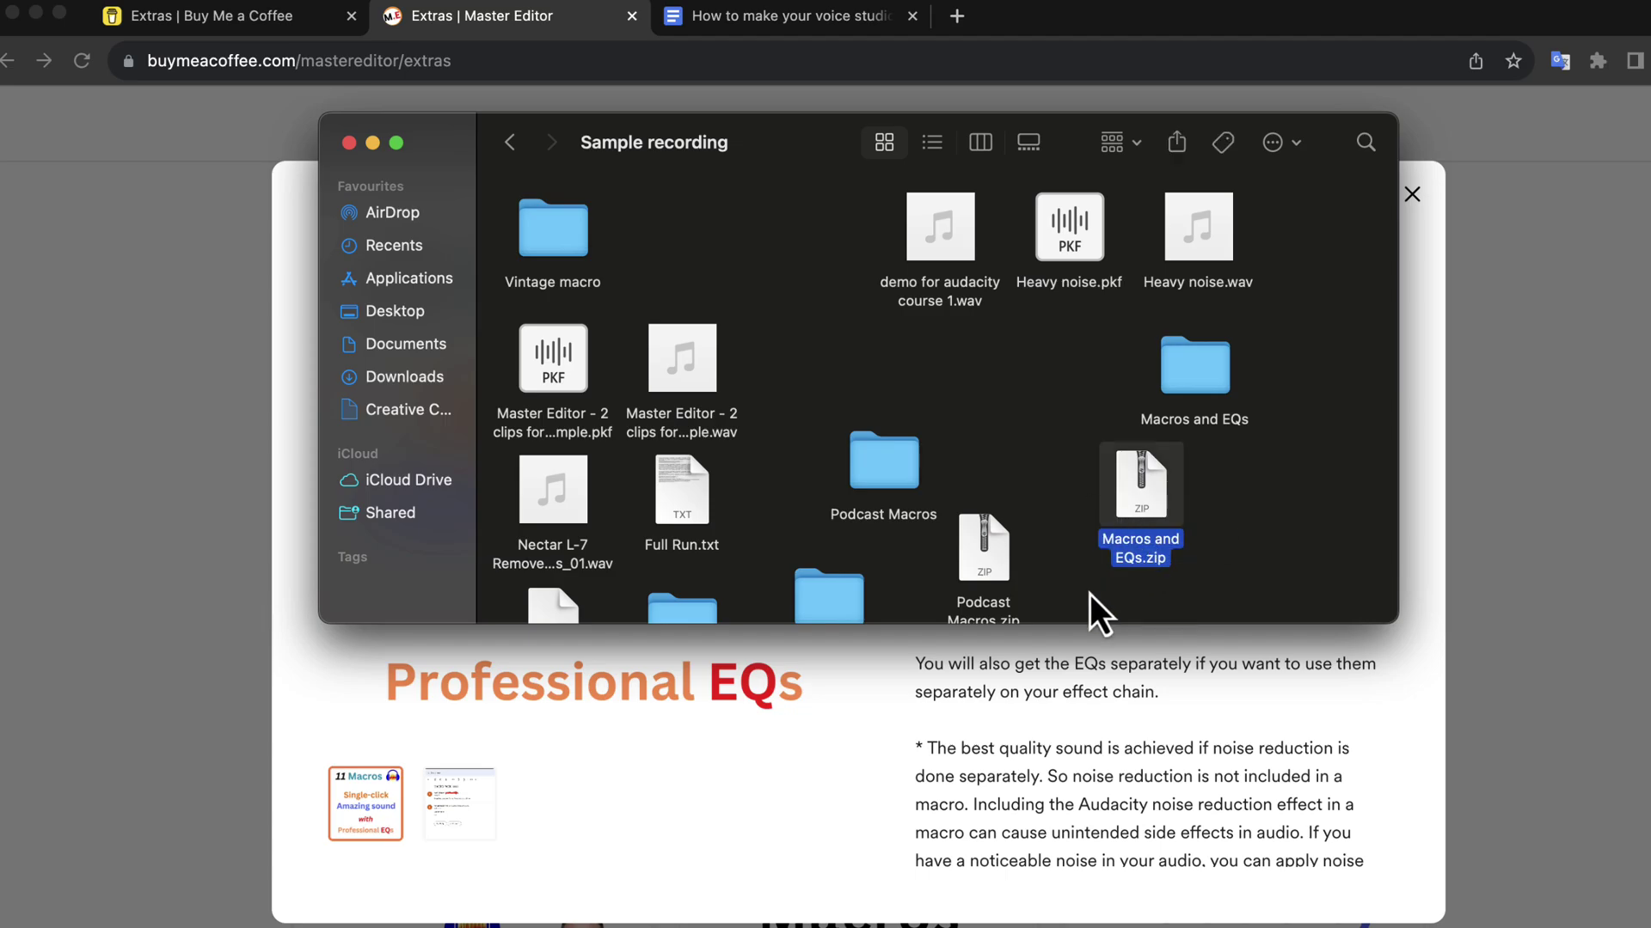
{"action": "double_click", "coordinate": [1195, 376]}
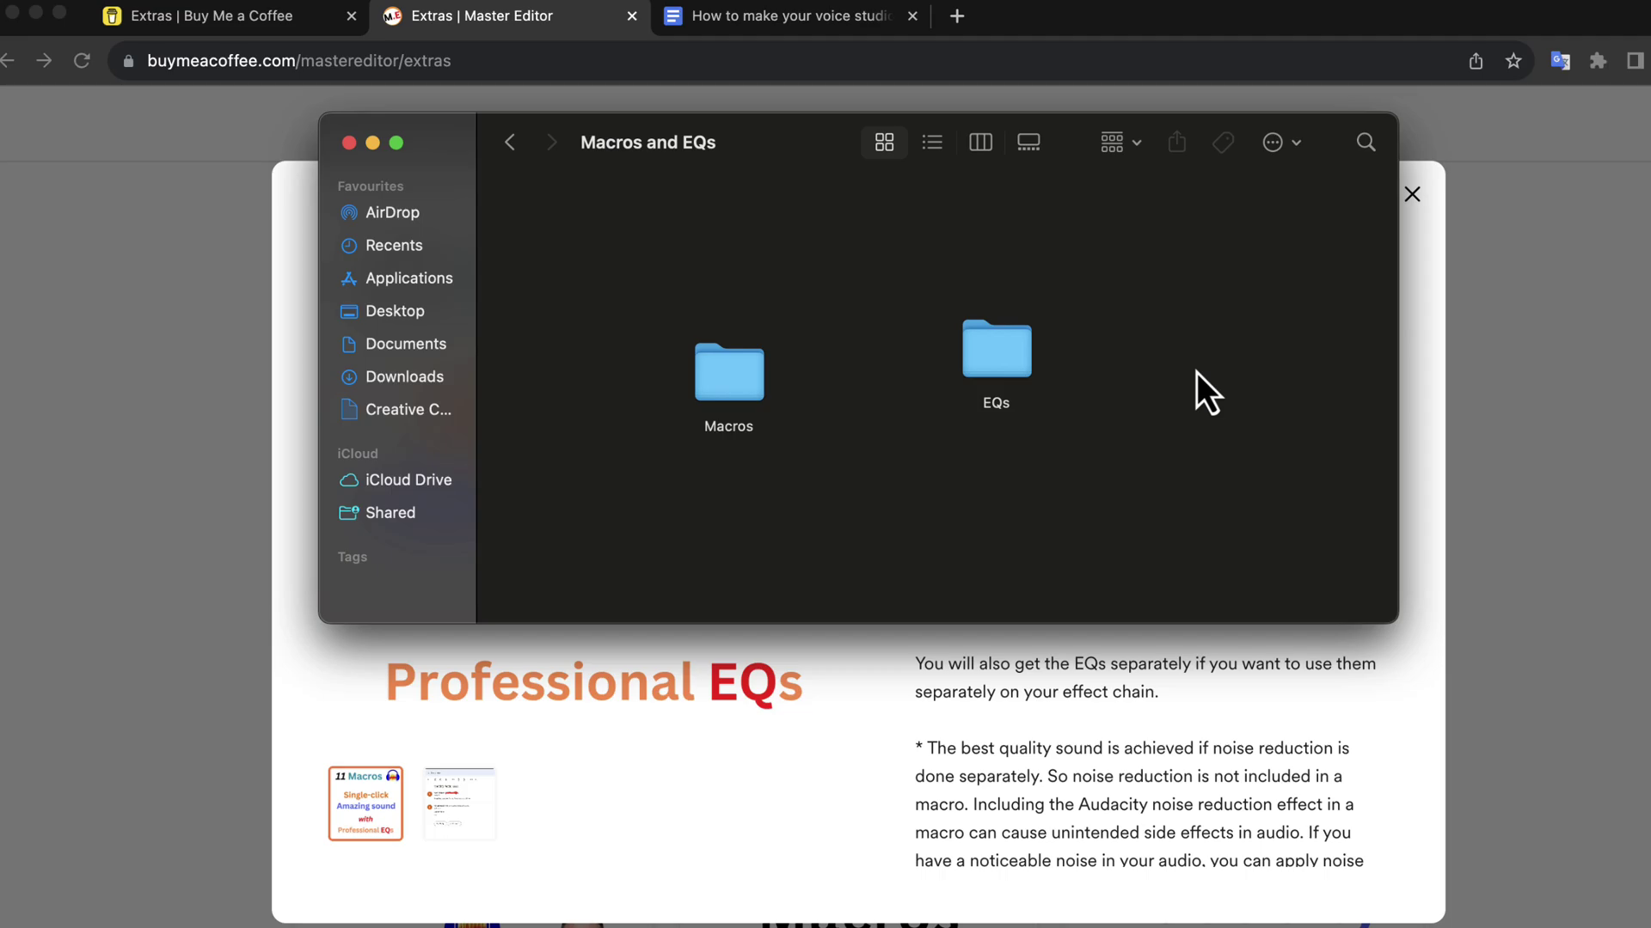
{"action": "left_click", "coordinate": [741, 400]}
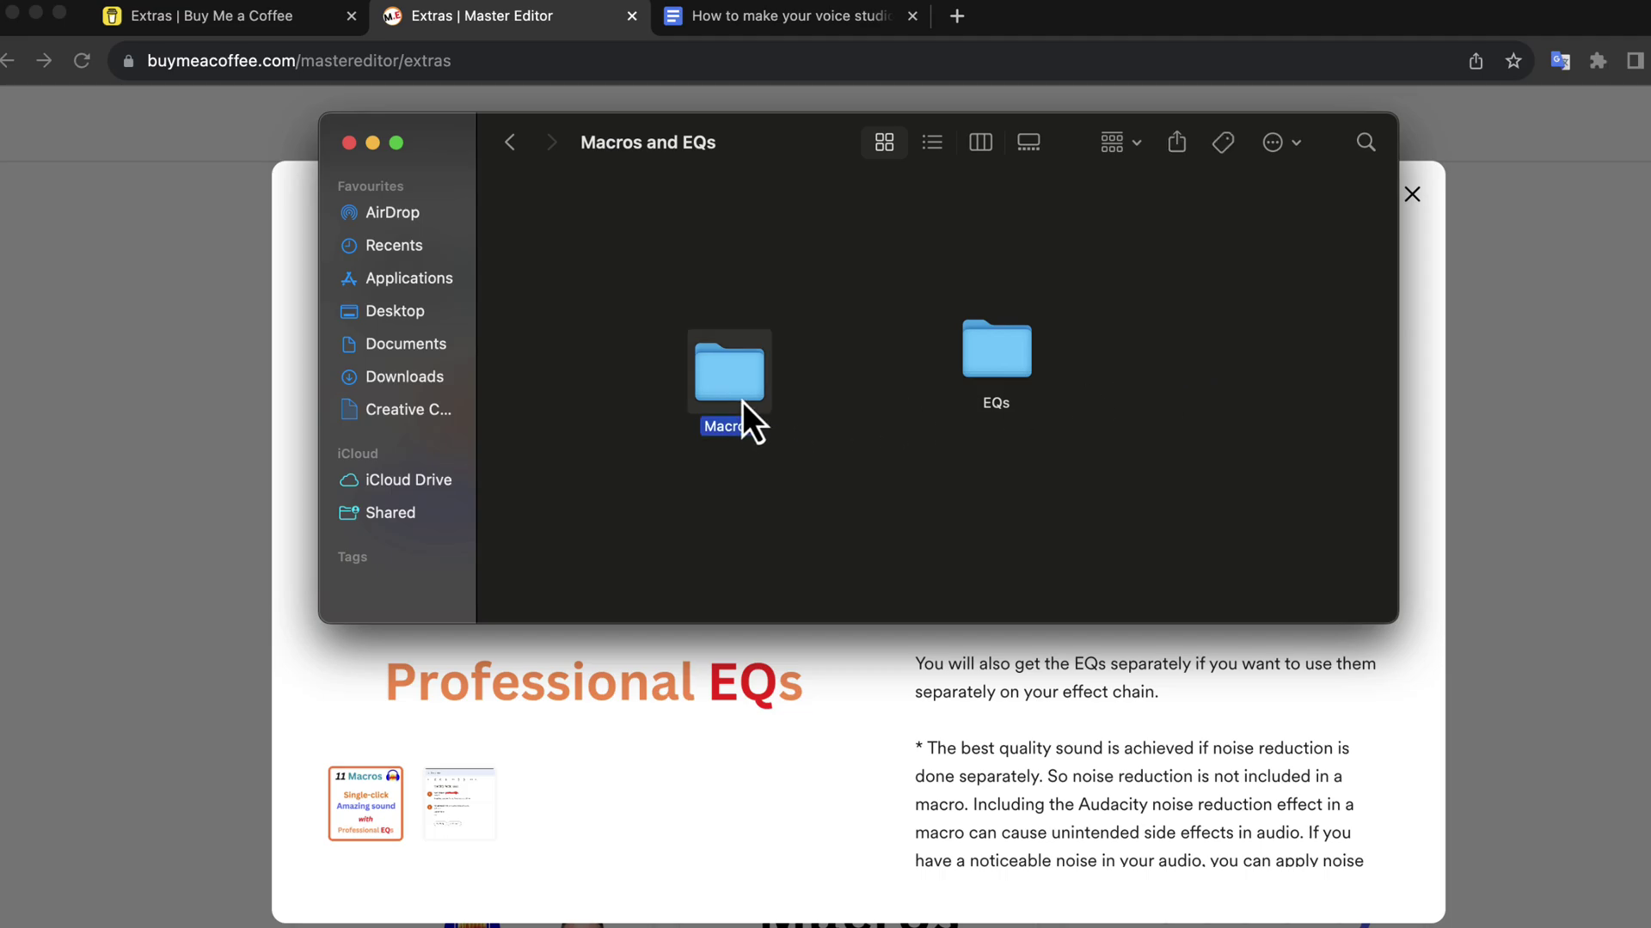
{"action": "double_click", "coordinate": [741, 400]}
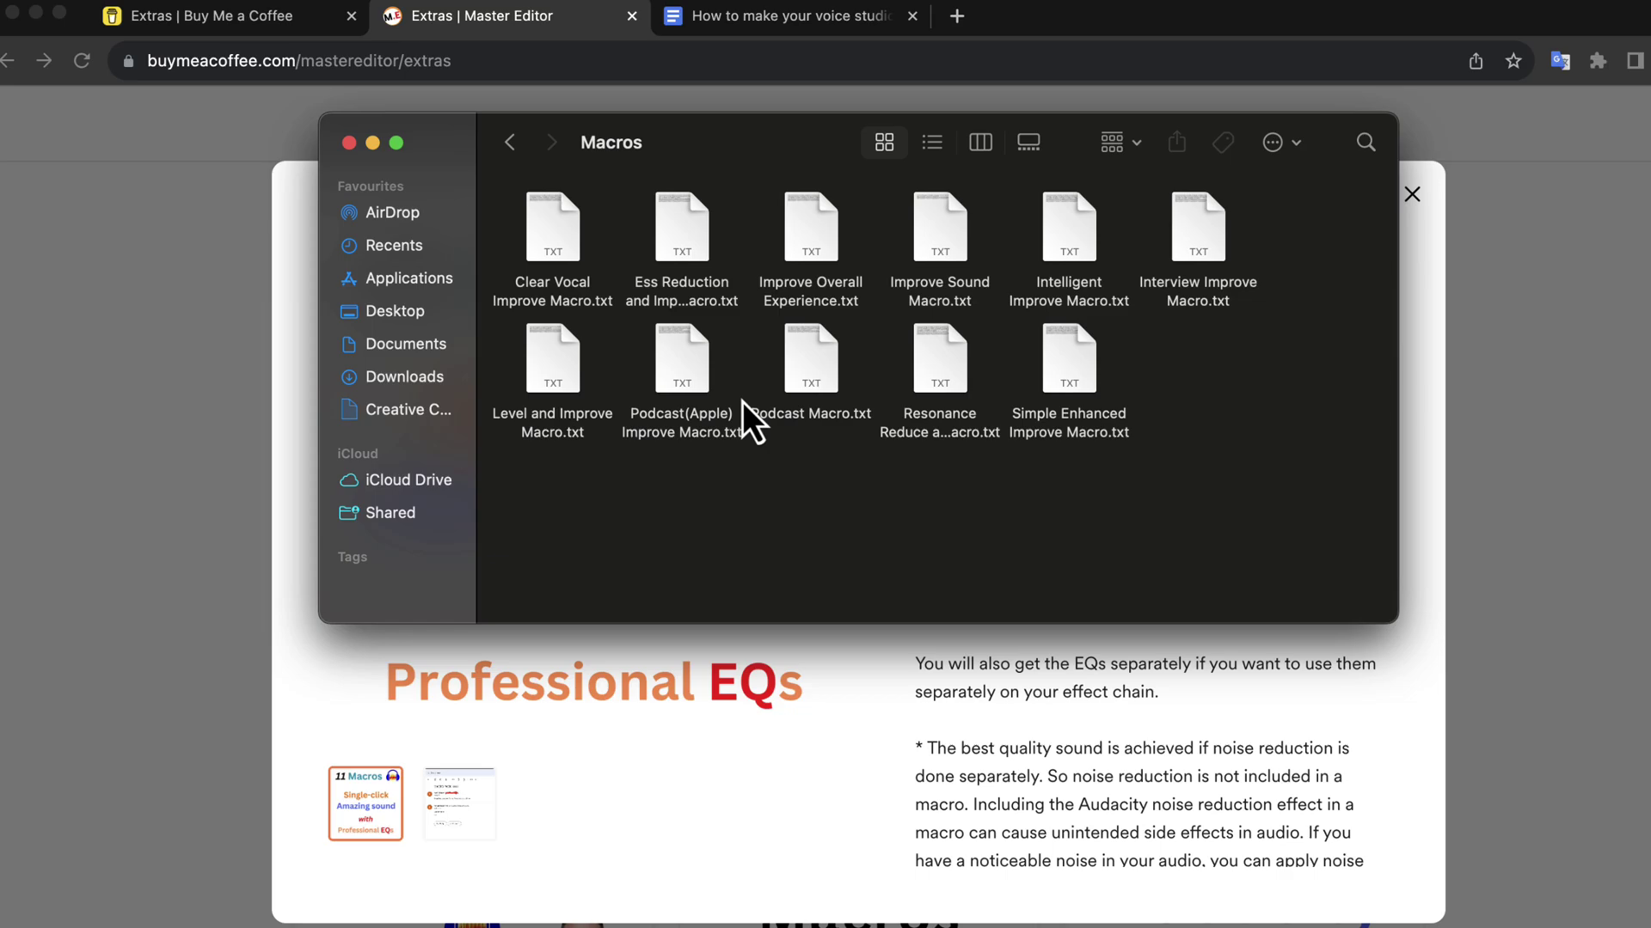
{"action": "key", "text": "super+Tab"}
{"action": "key", "text": "super+Tab"}
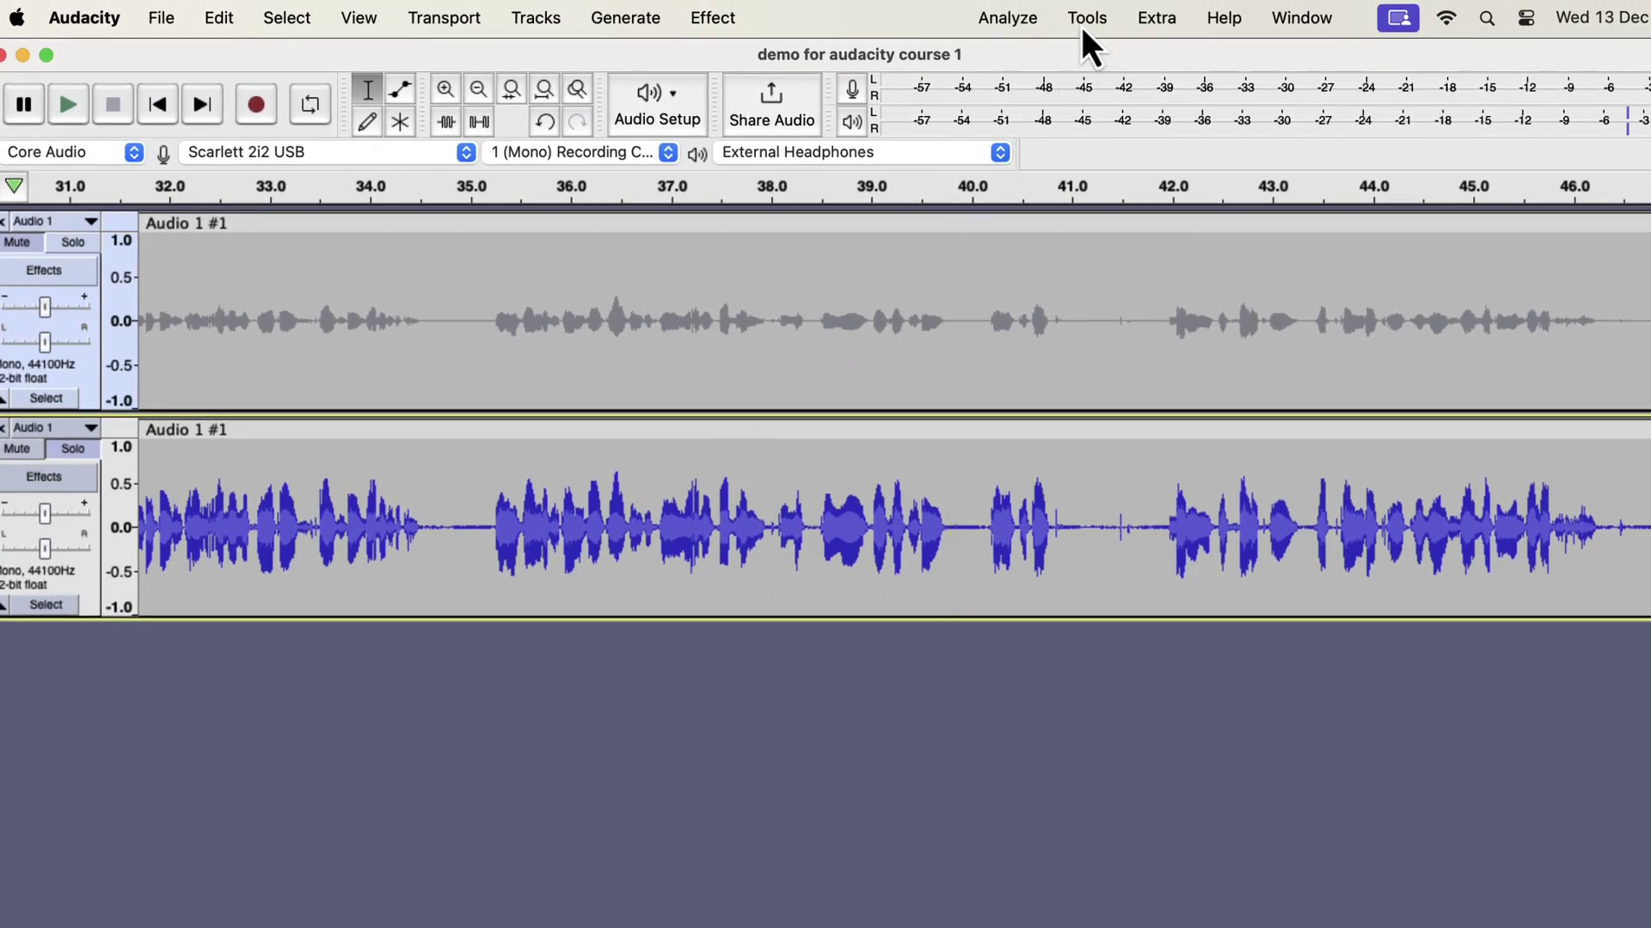
Step: Start a macro import from Manage Macros, browsing to Sample recording > Macros and EQs > Macros
{"action": "left_click", "coordinate": [1085, 18]}
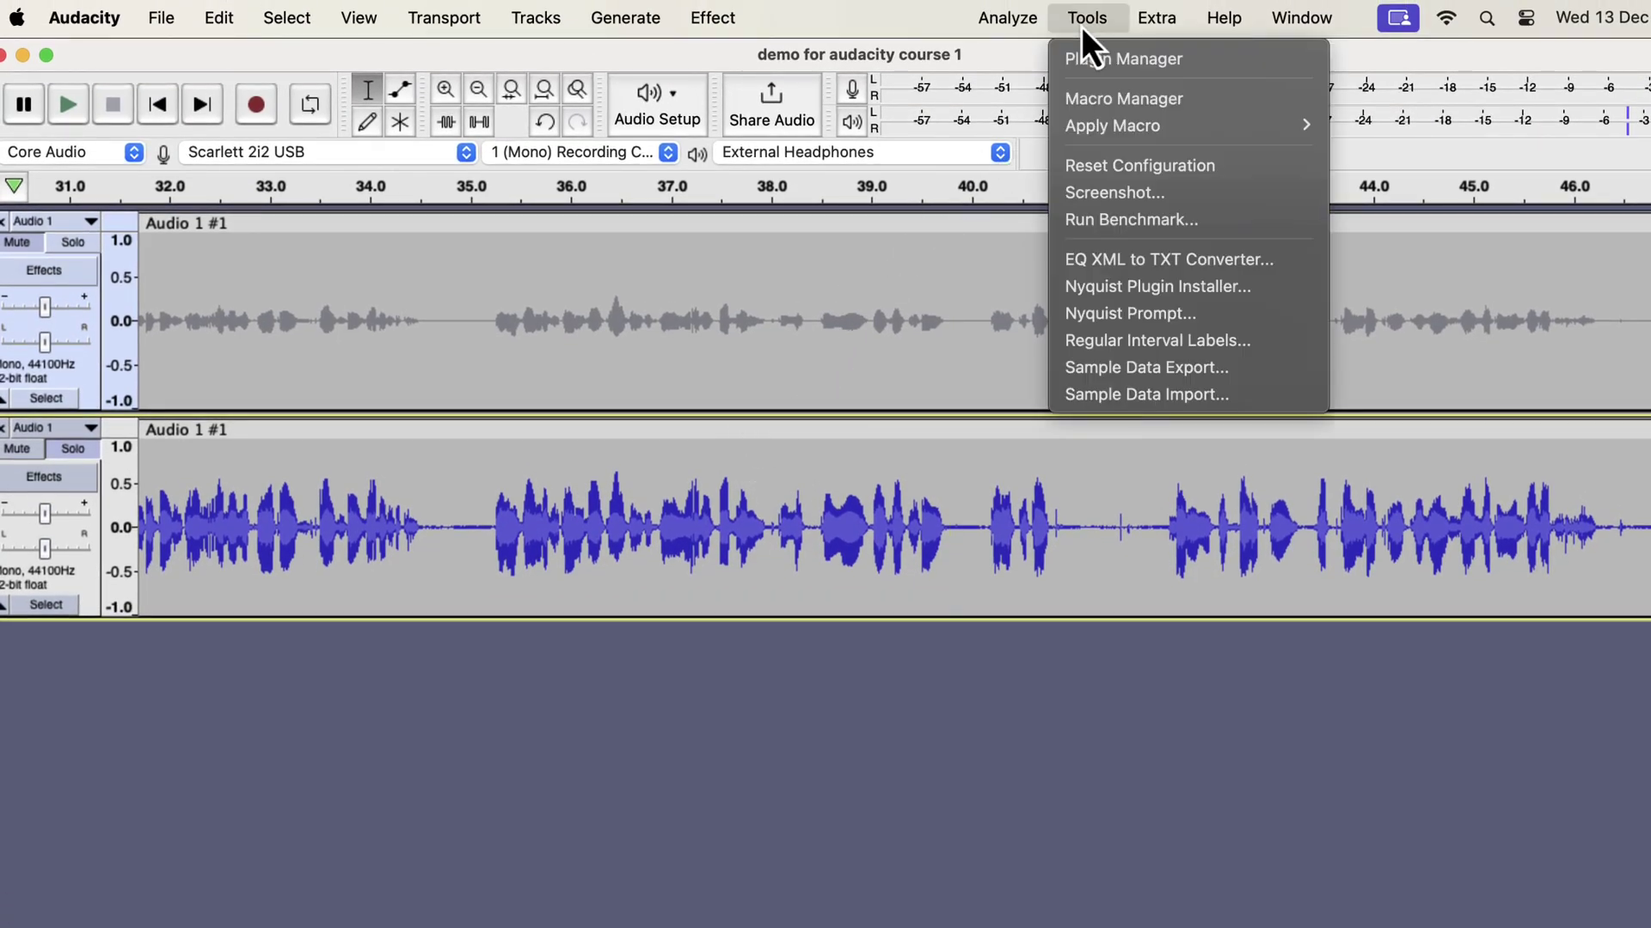
{"action": "left_click", "coordinate": [1195, 107]}
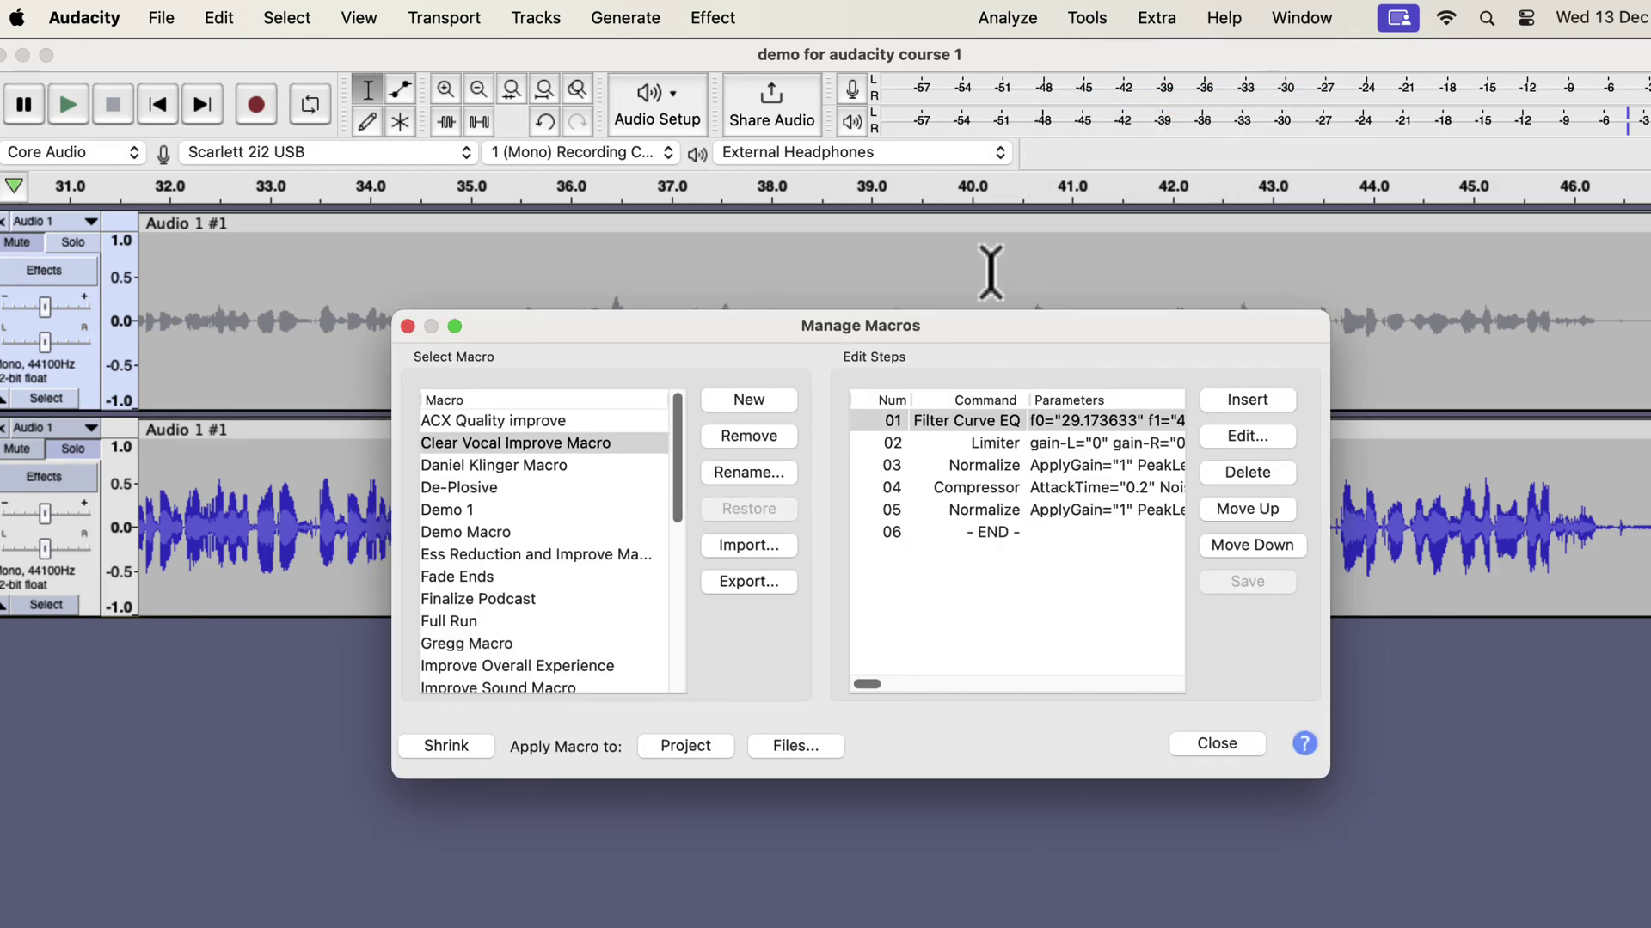
{"action": "left_click", "coordinate": [758, 547]}
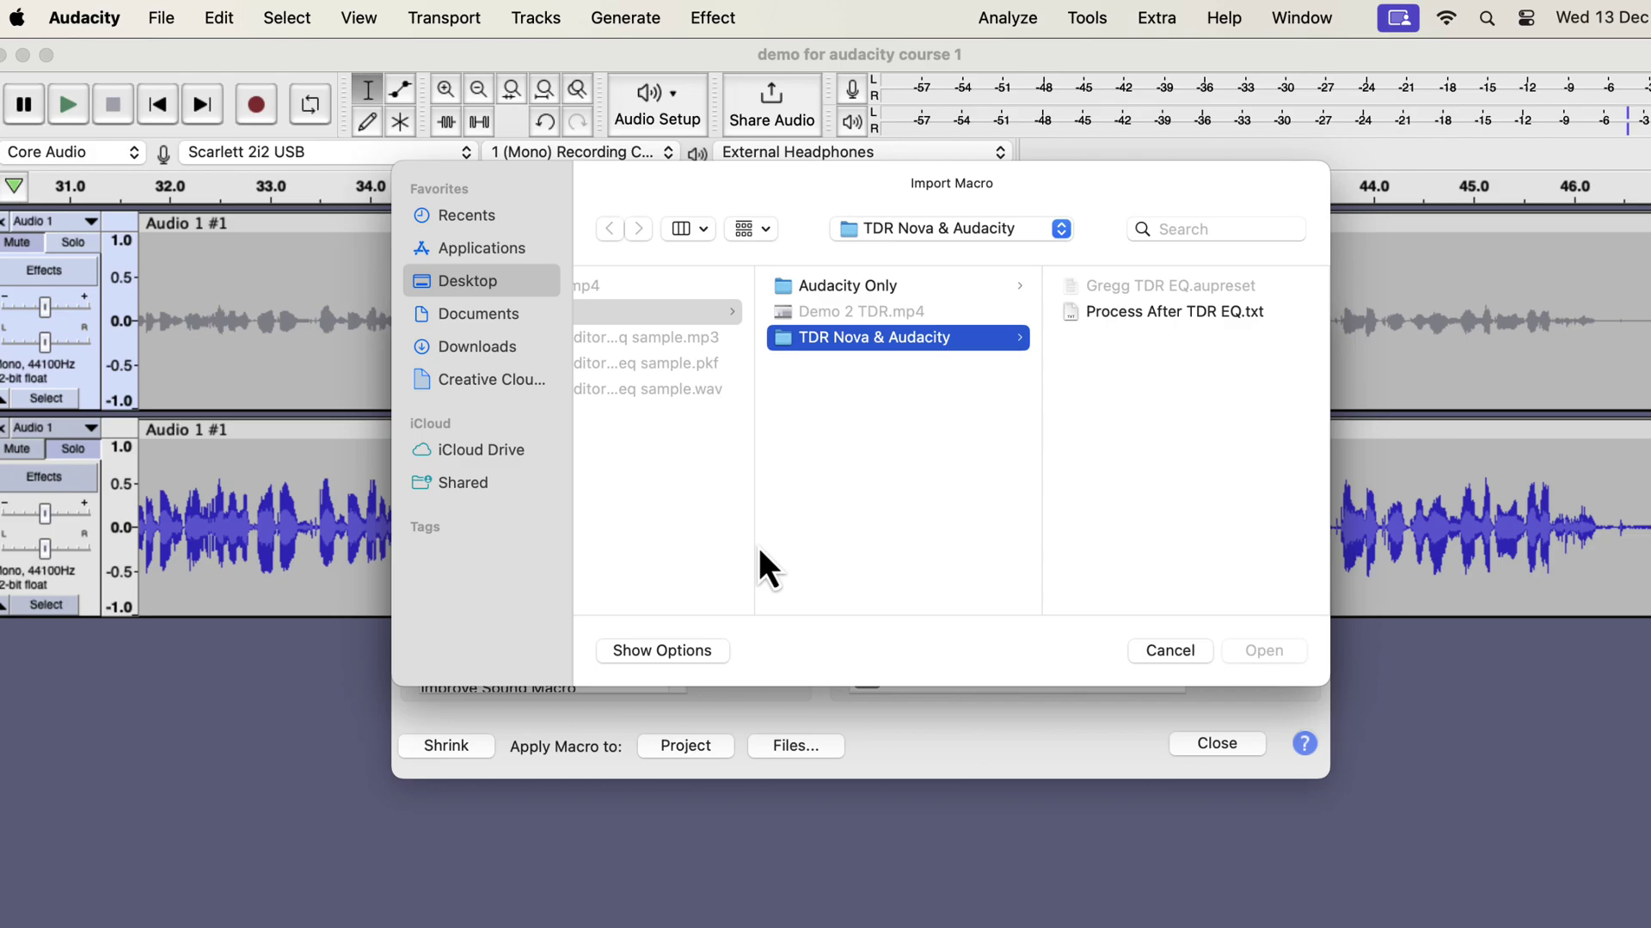
{"action": "double_click", "coordinate": [753, 534]}
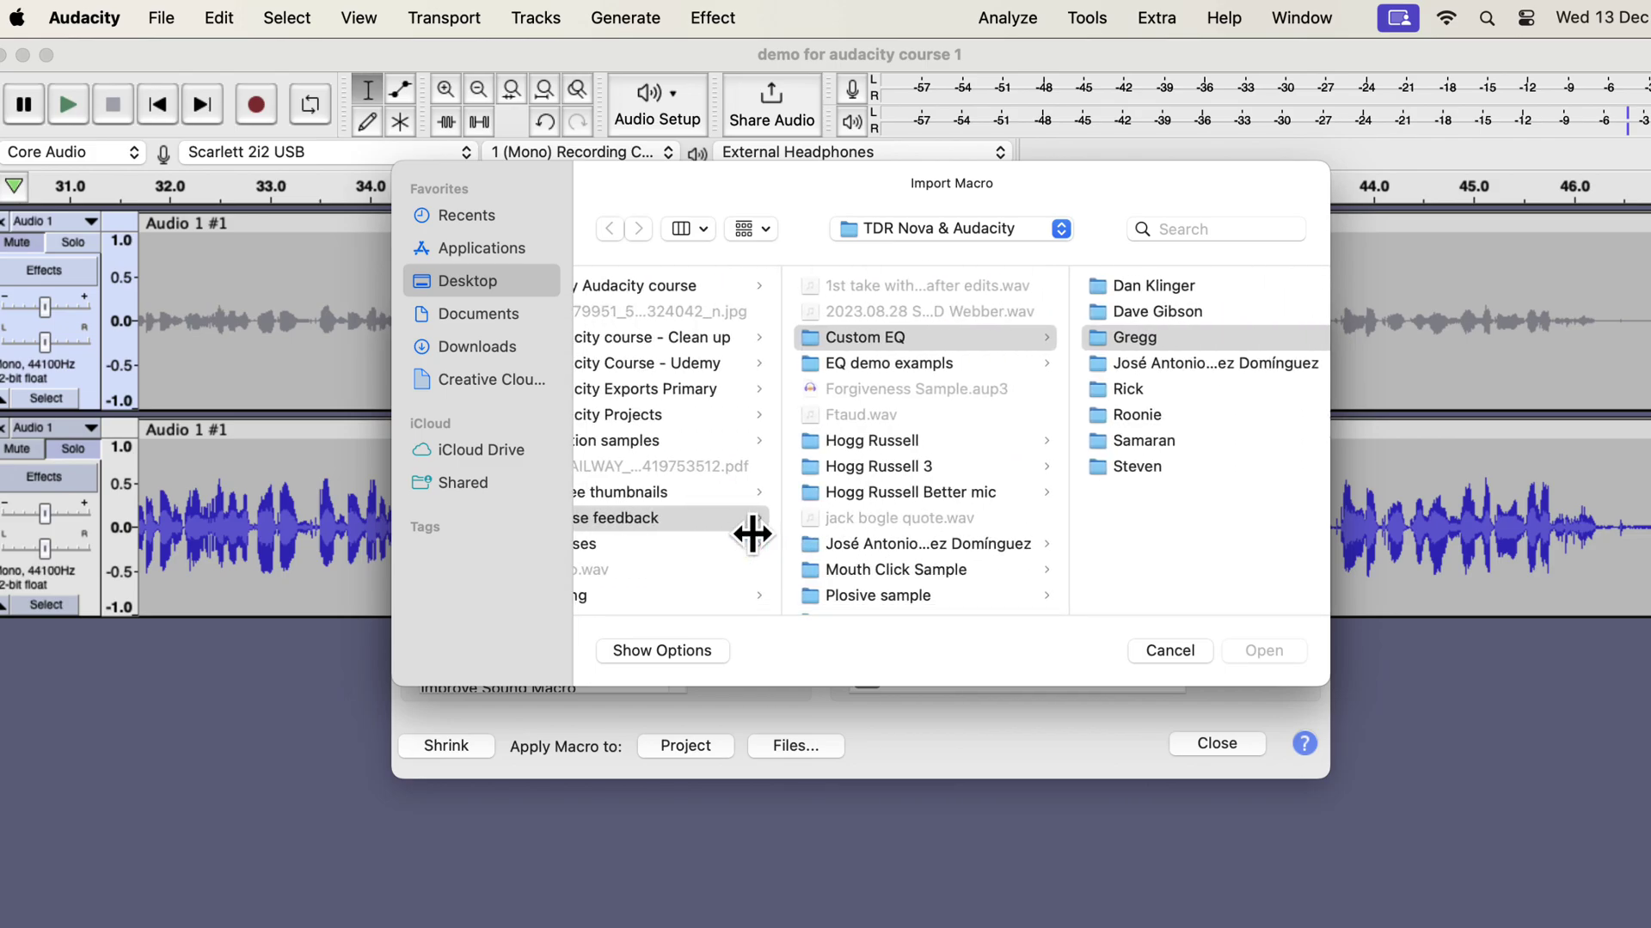
{"action": "scroll", "coordinate": [749, 533], "scroll_direction": "down", "scroll_amount": 5}
{"action": "left_click", "coordinate": [749, 516]}
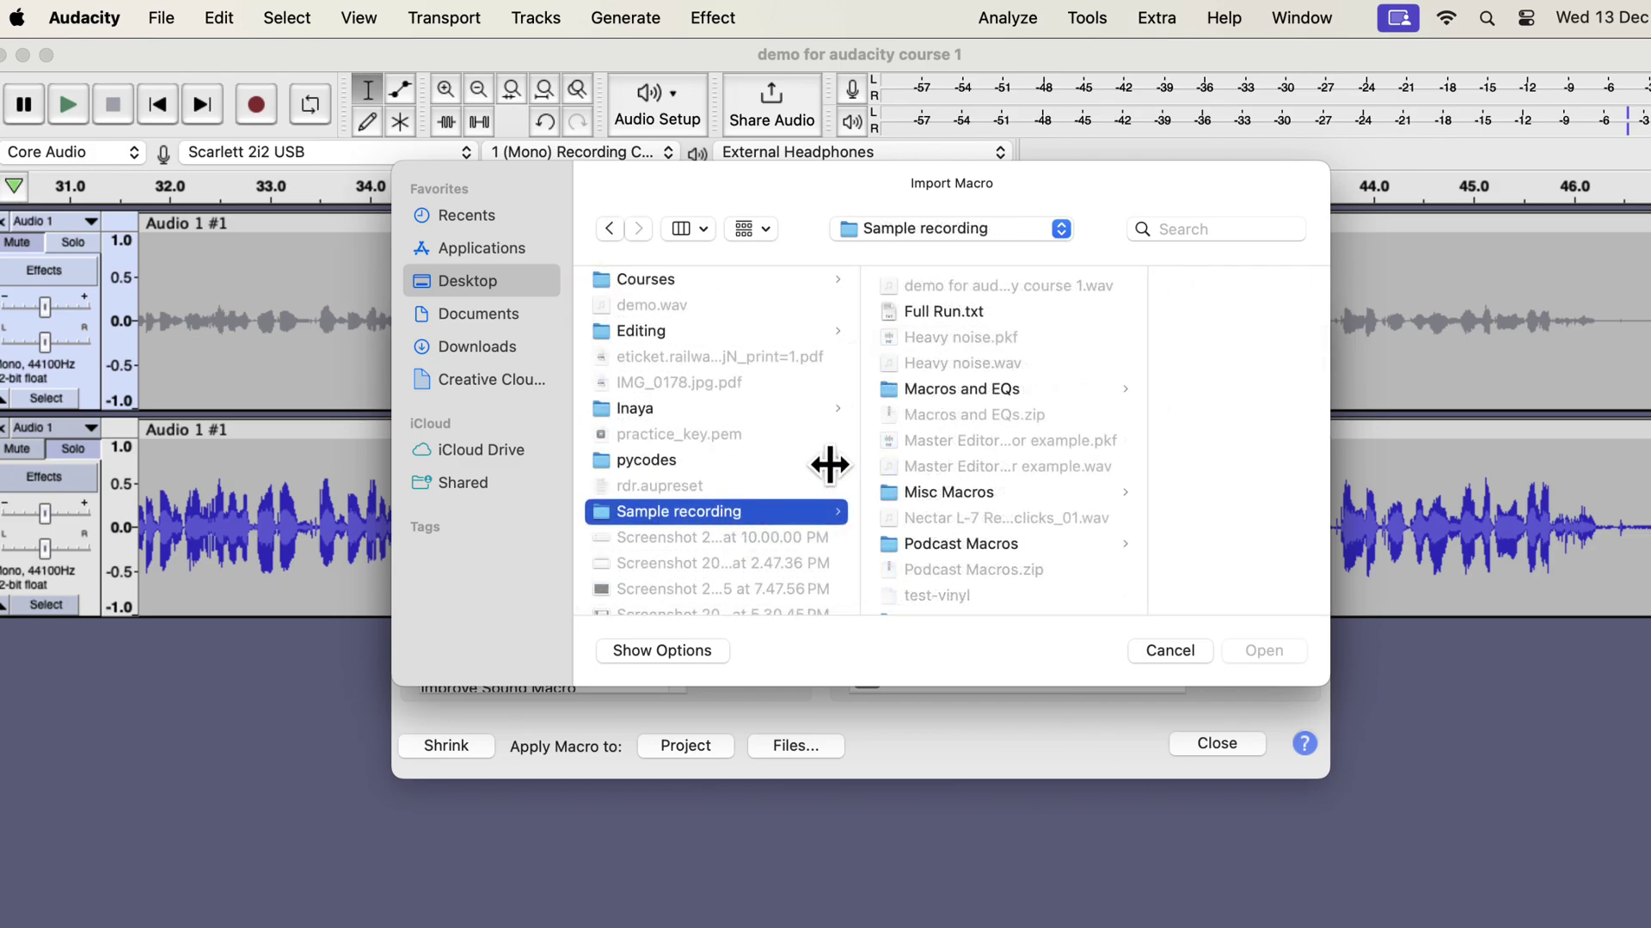
{"action": "left_click", "coordinate": [961, 389]}
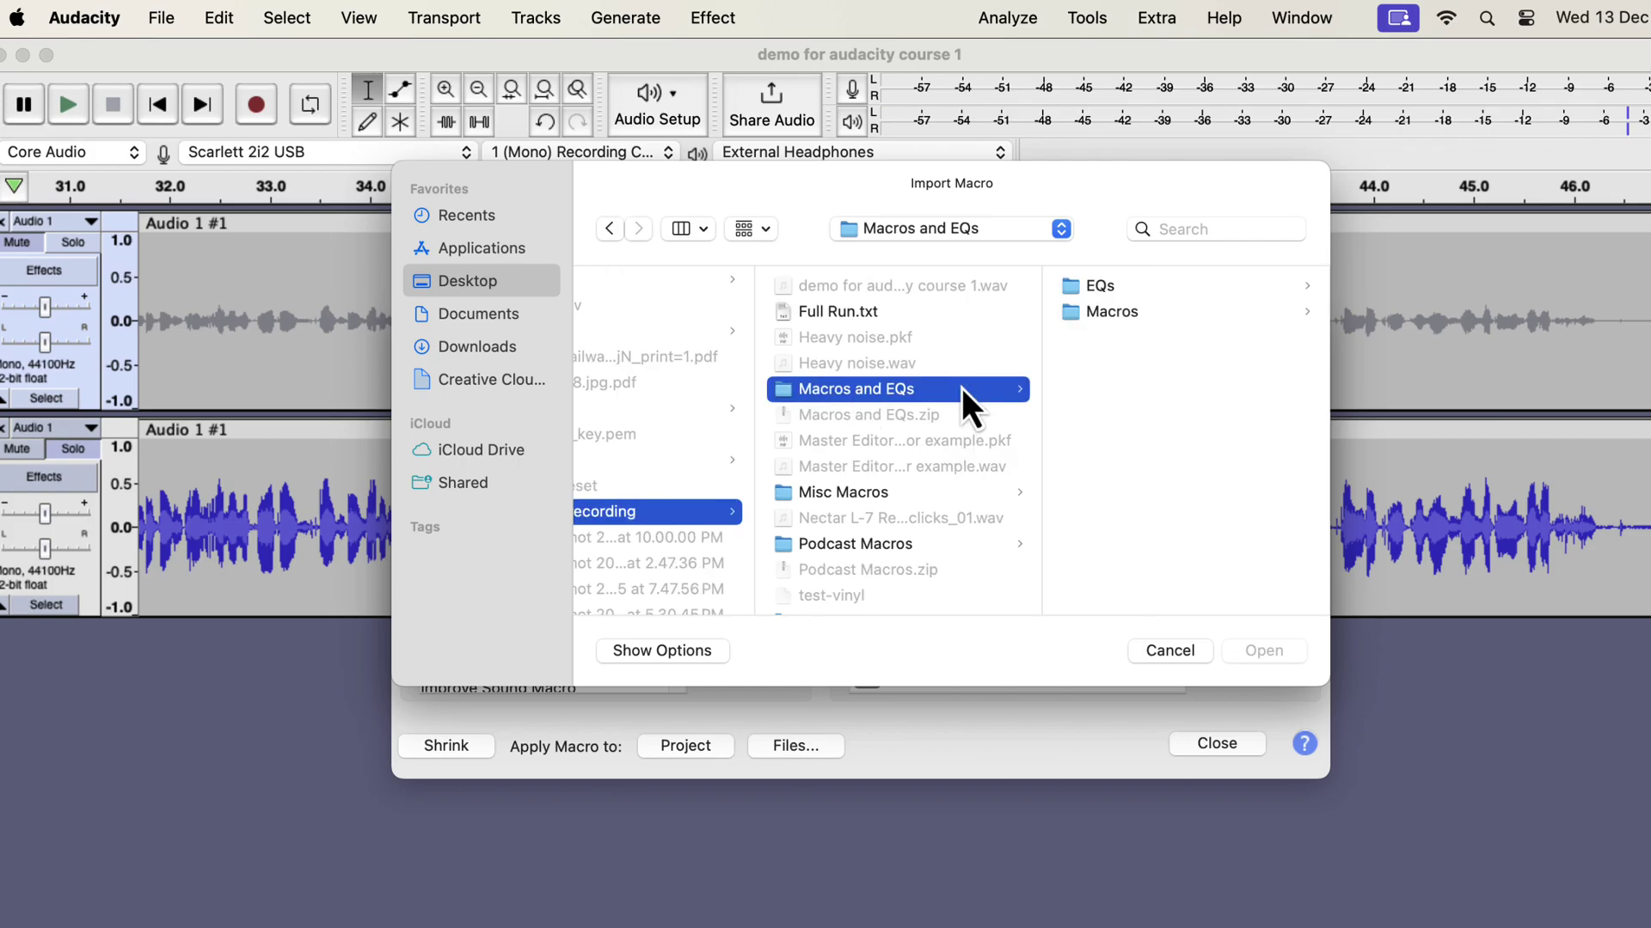
{"action": "left_click", "coordinate": [1179, 313]}
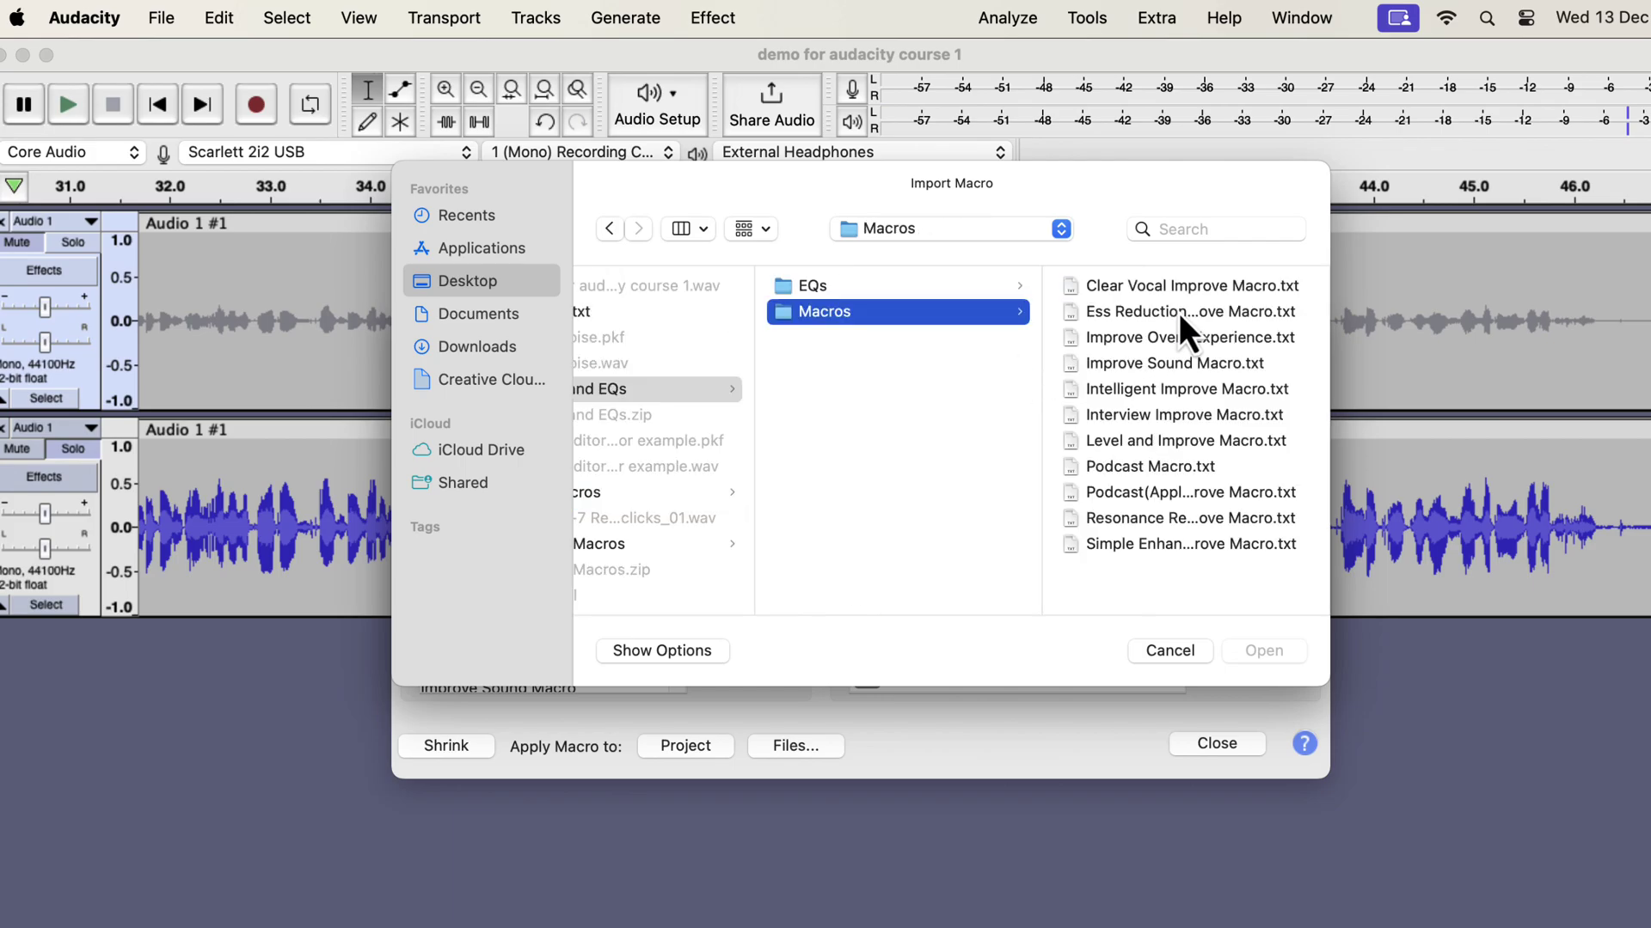
Step: Import Improve Sound Macro.txt and answer the replace-existing-macro prompt
{"action": "left_click", "coordinate": [1167, 287]}
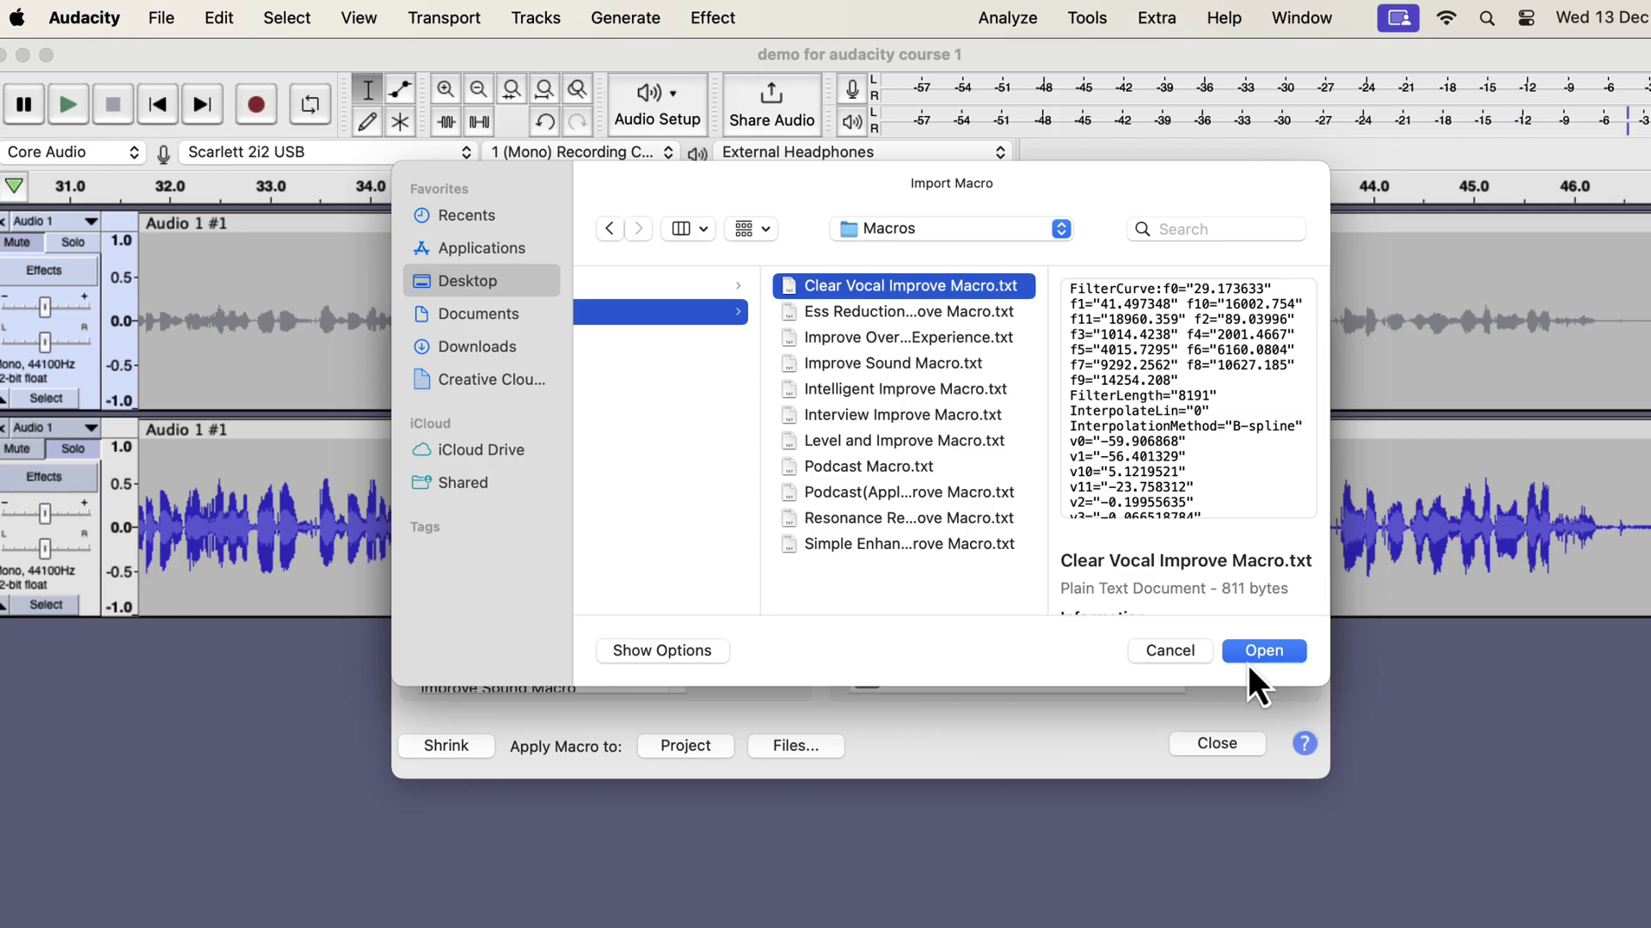
{"action": "left_click", "coordinate": [942, 313]}
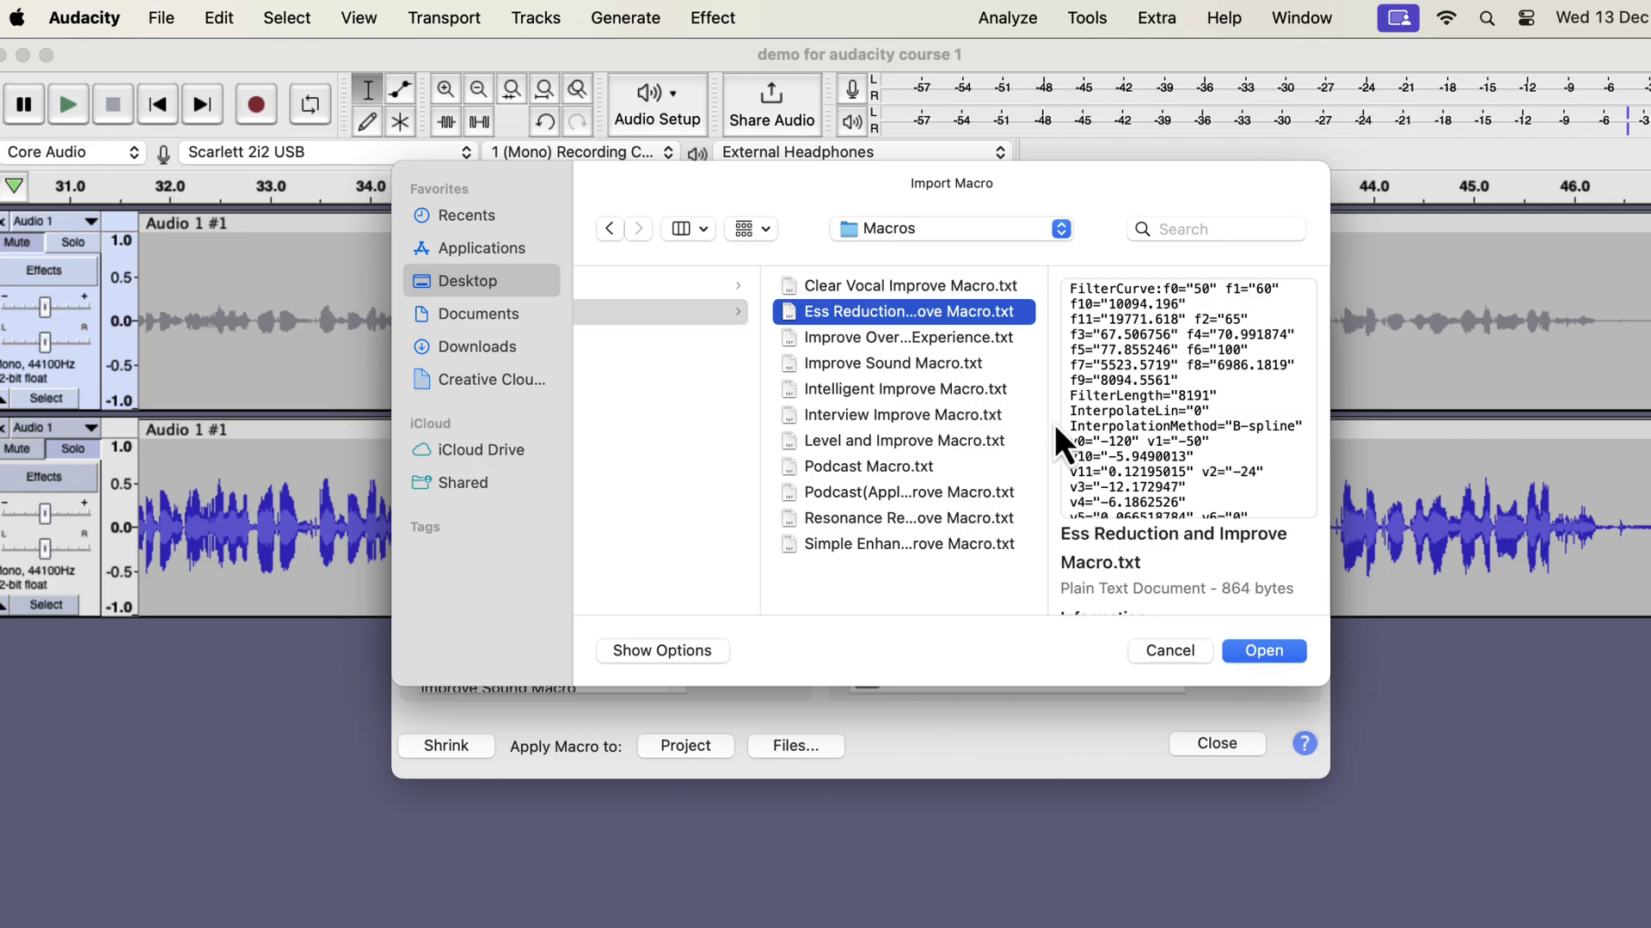
{"action": "left_click", "coordinate": [952, 338]}
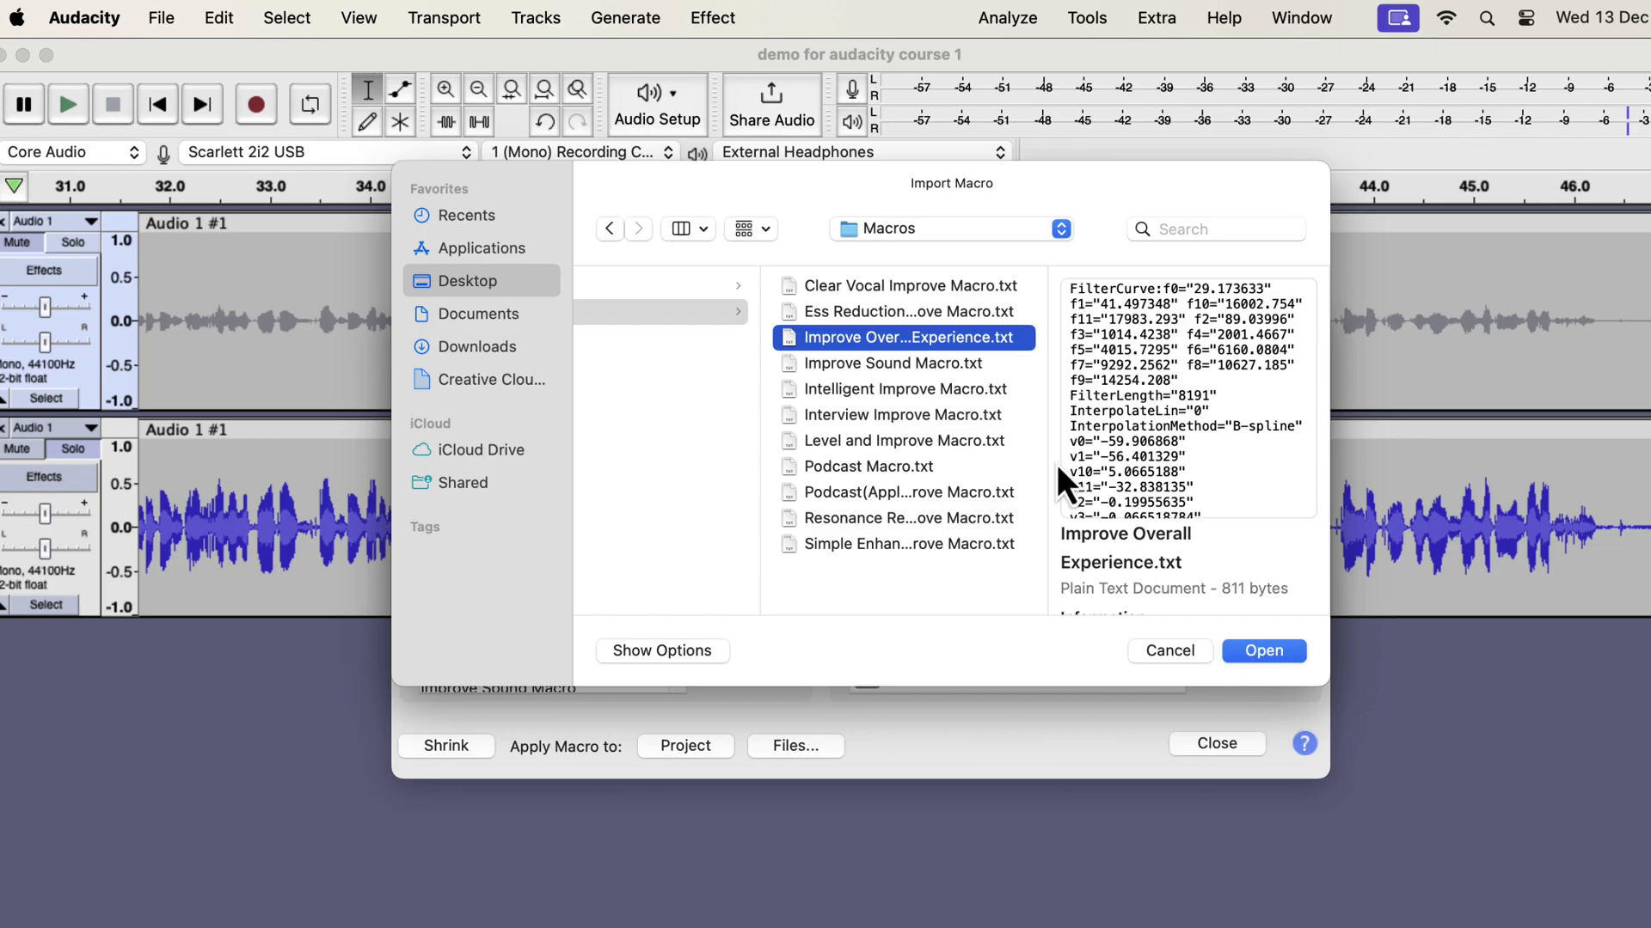
{"action": "left_click", "coordinate": [956, 368]}
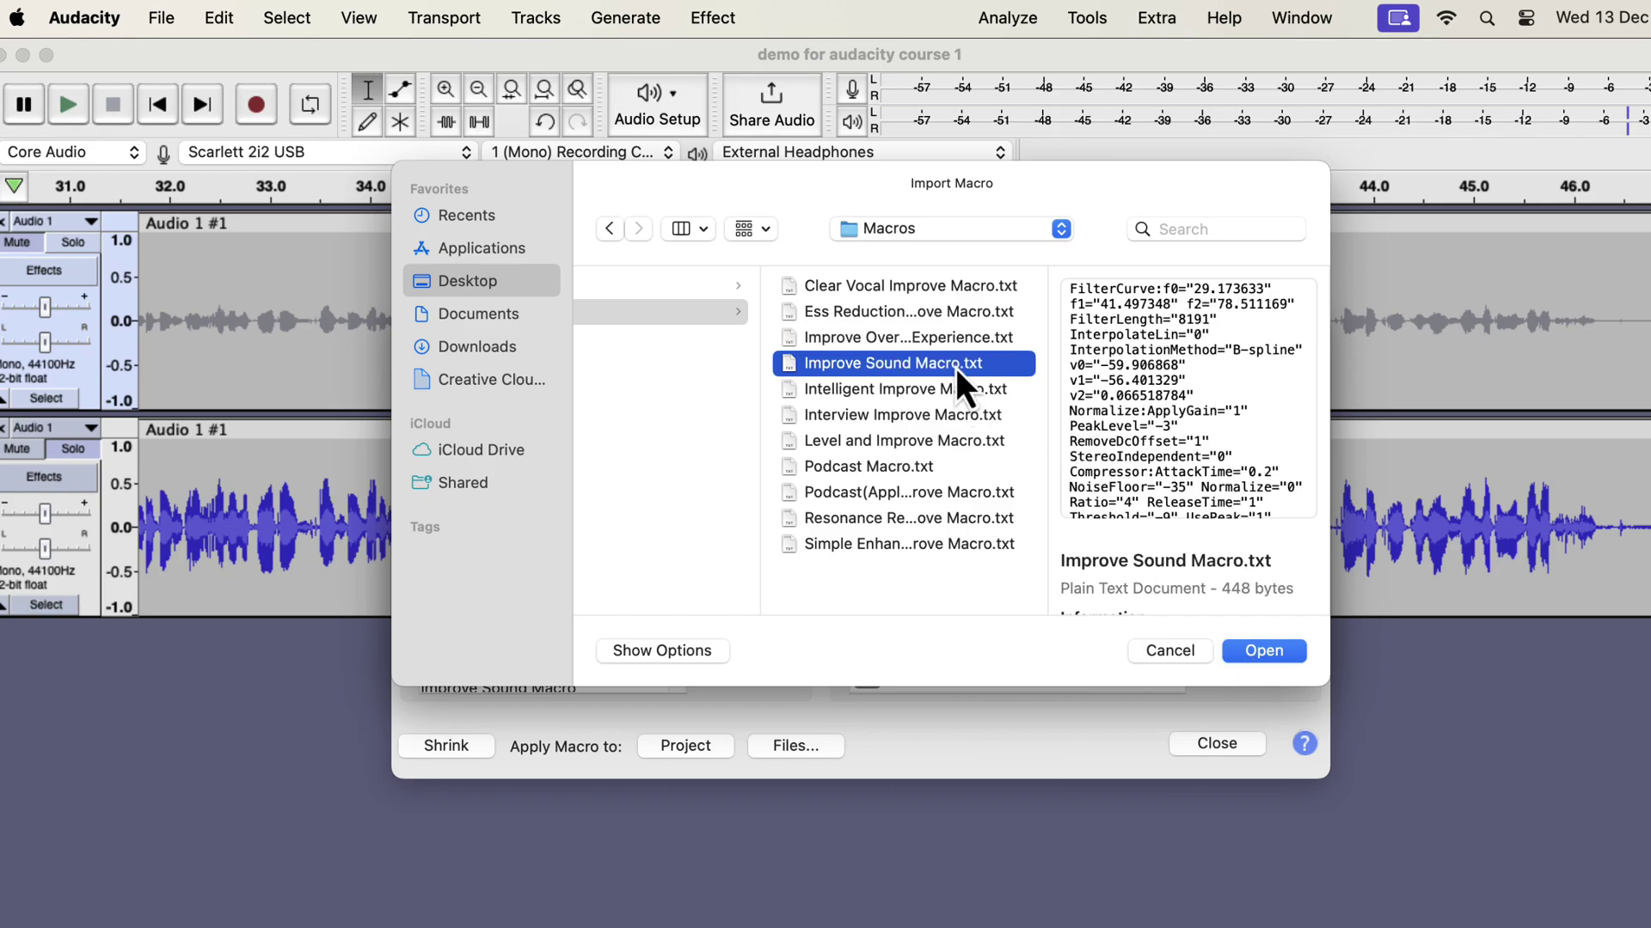
{"action": "left_click", "coordinate": [1262, 643]}
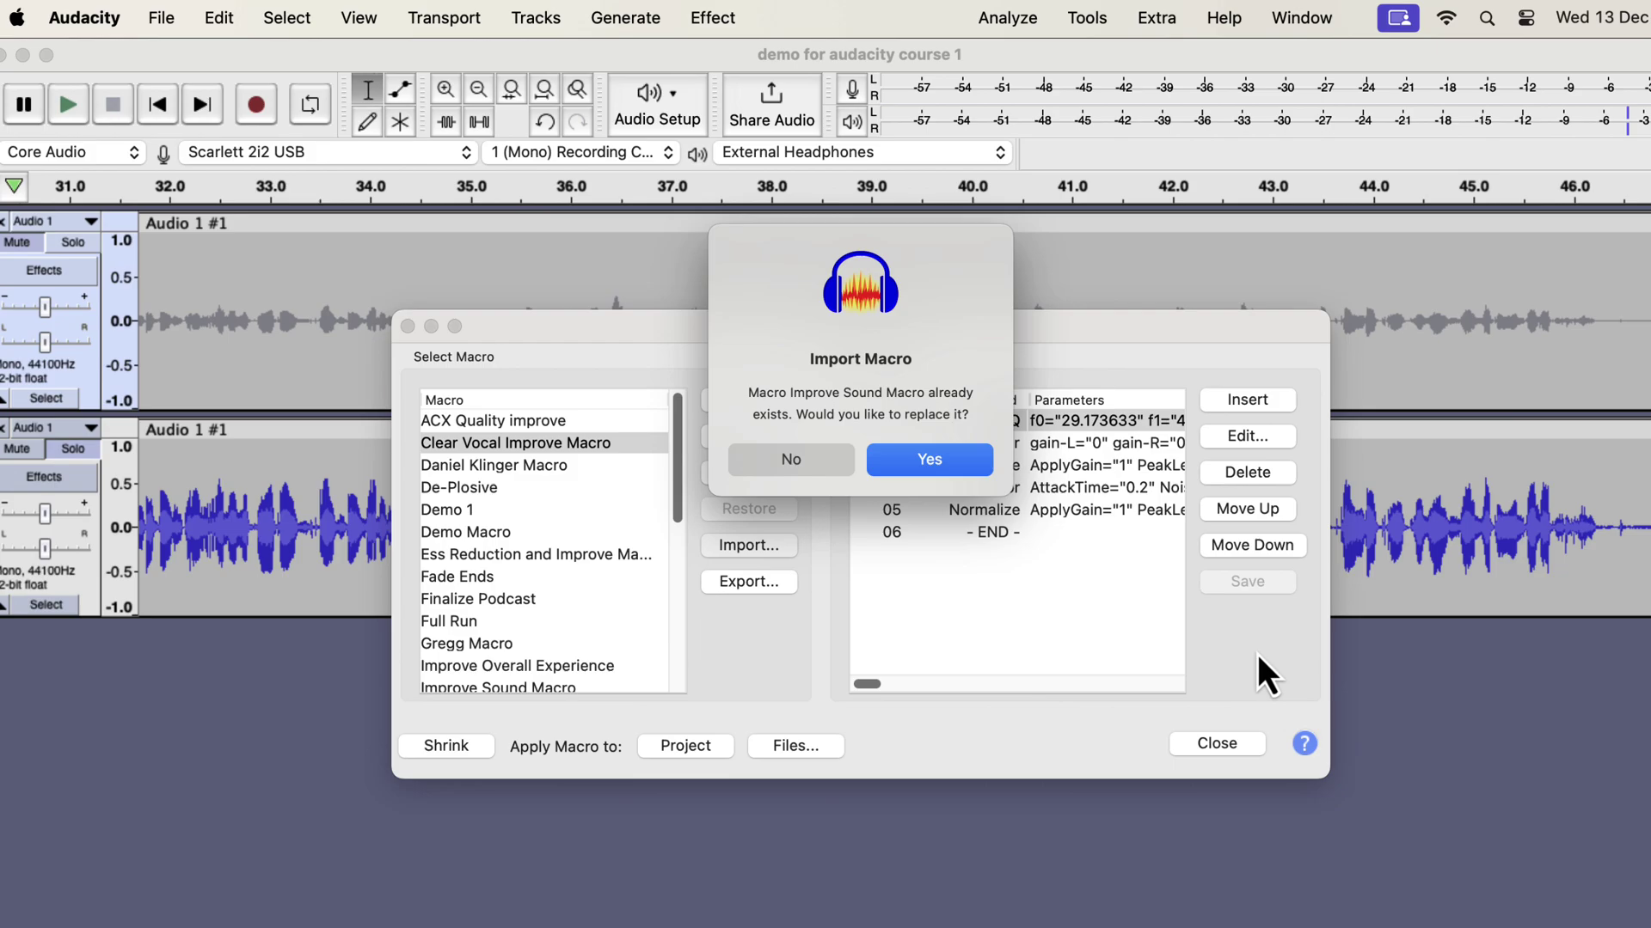
{"action": "left_click", "coordinate": [808, 467]}
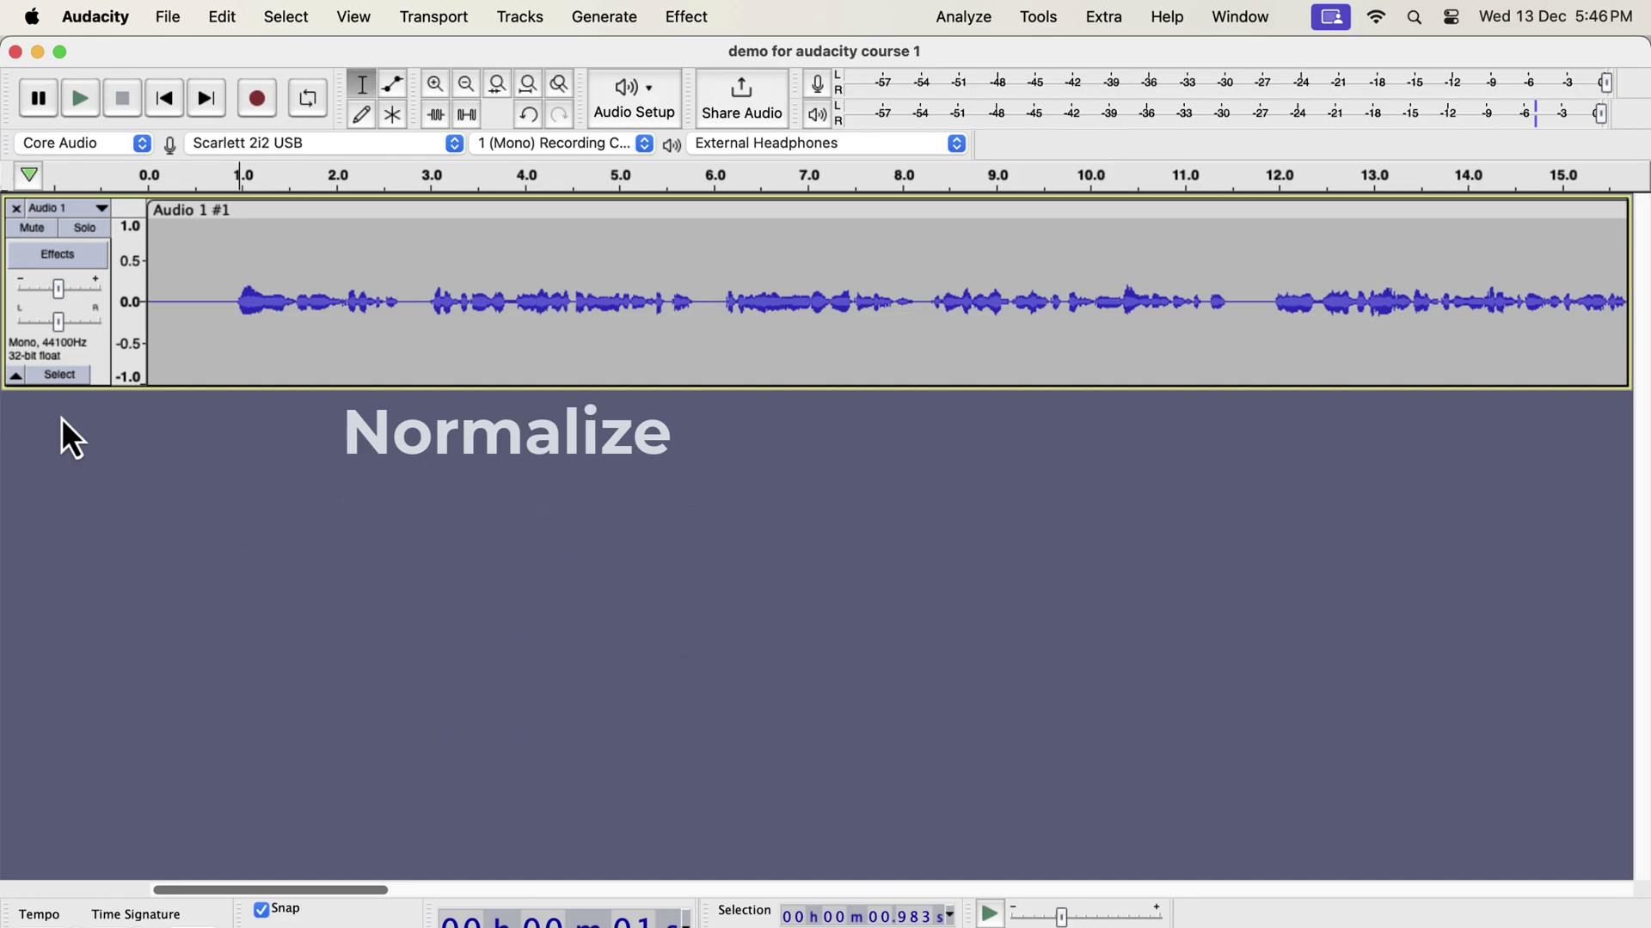
Step: Normalize the whole voice clip to a −3 dB peak amplitude
{"action": "double_click", "coordinate": [257, 300]}
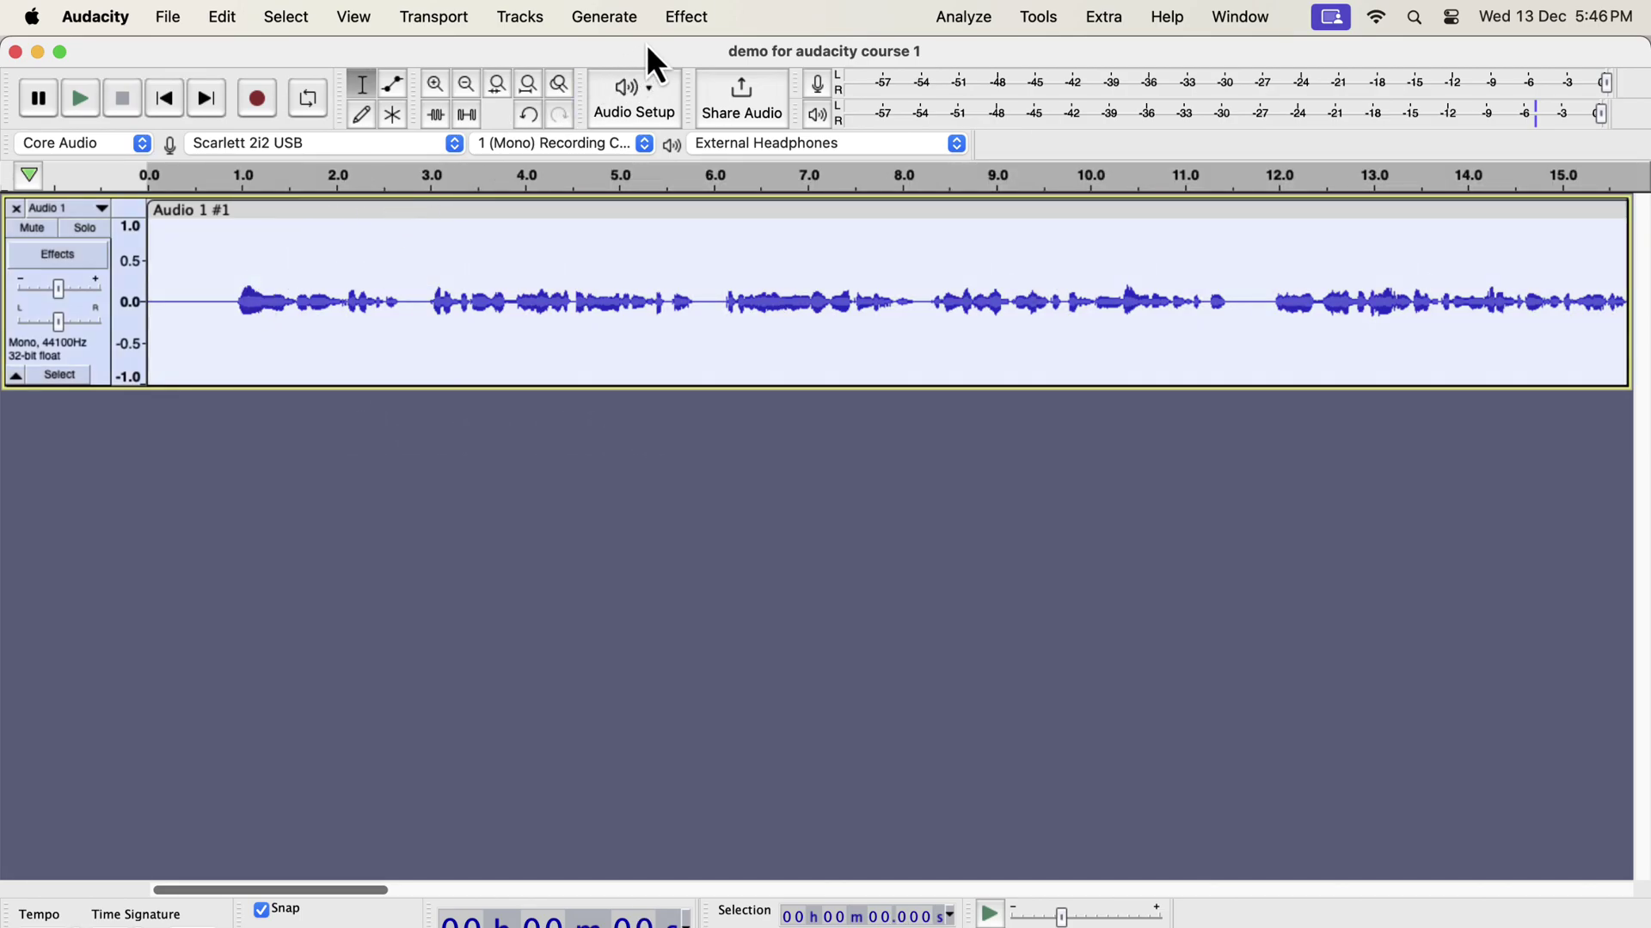
{"action": "left_click", "coordinate": [675, 24]}
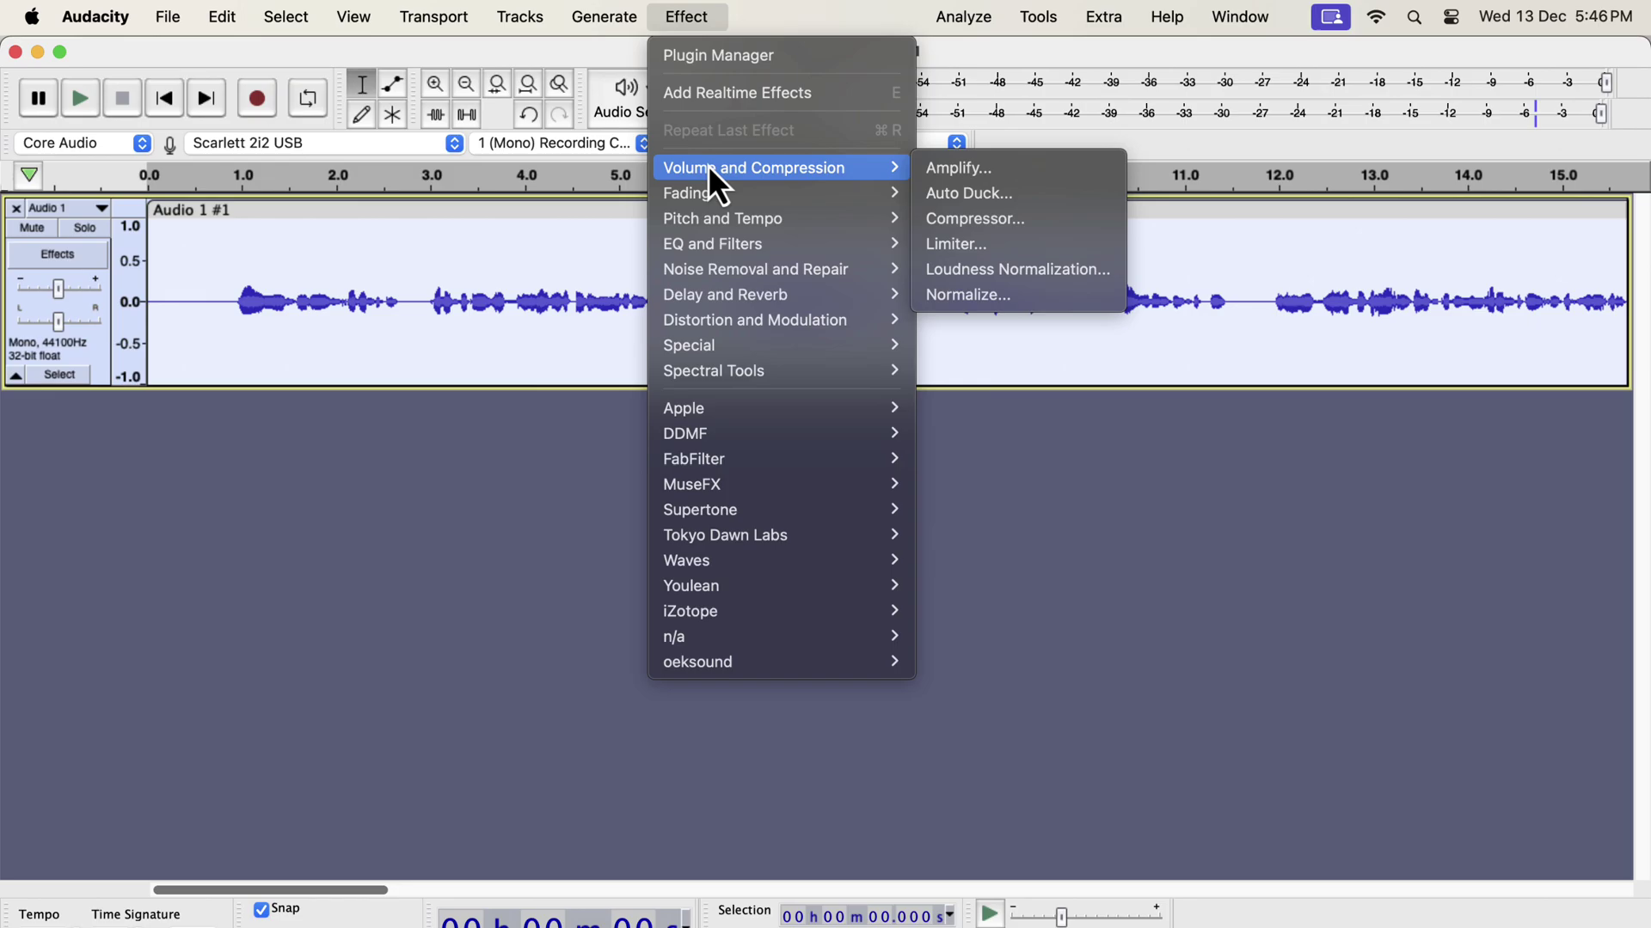
{"action": "mouse_move", "coordinate": [753, 168]}
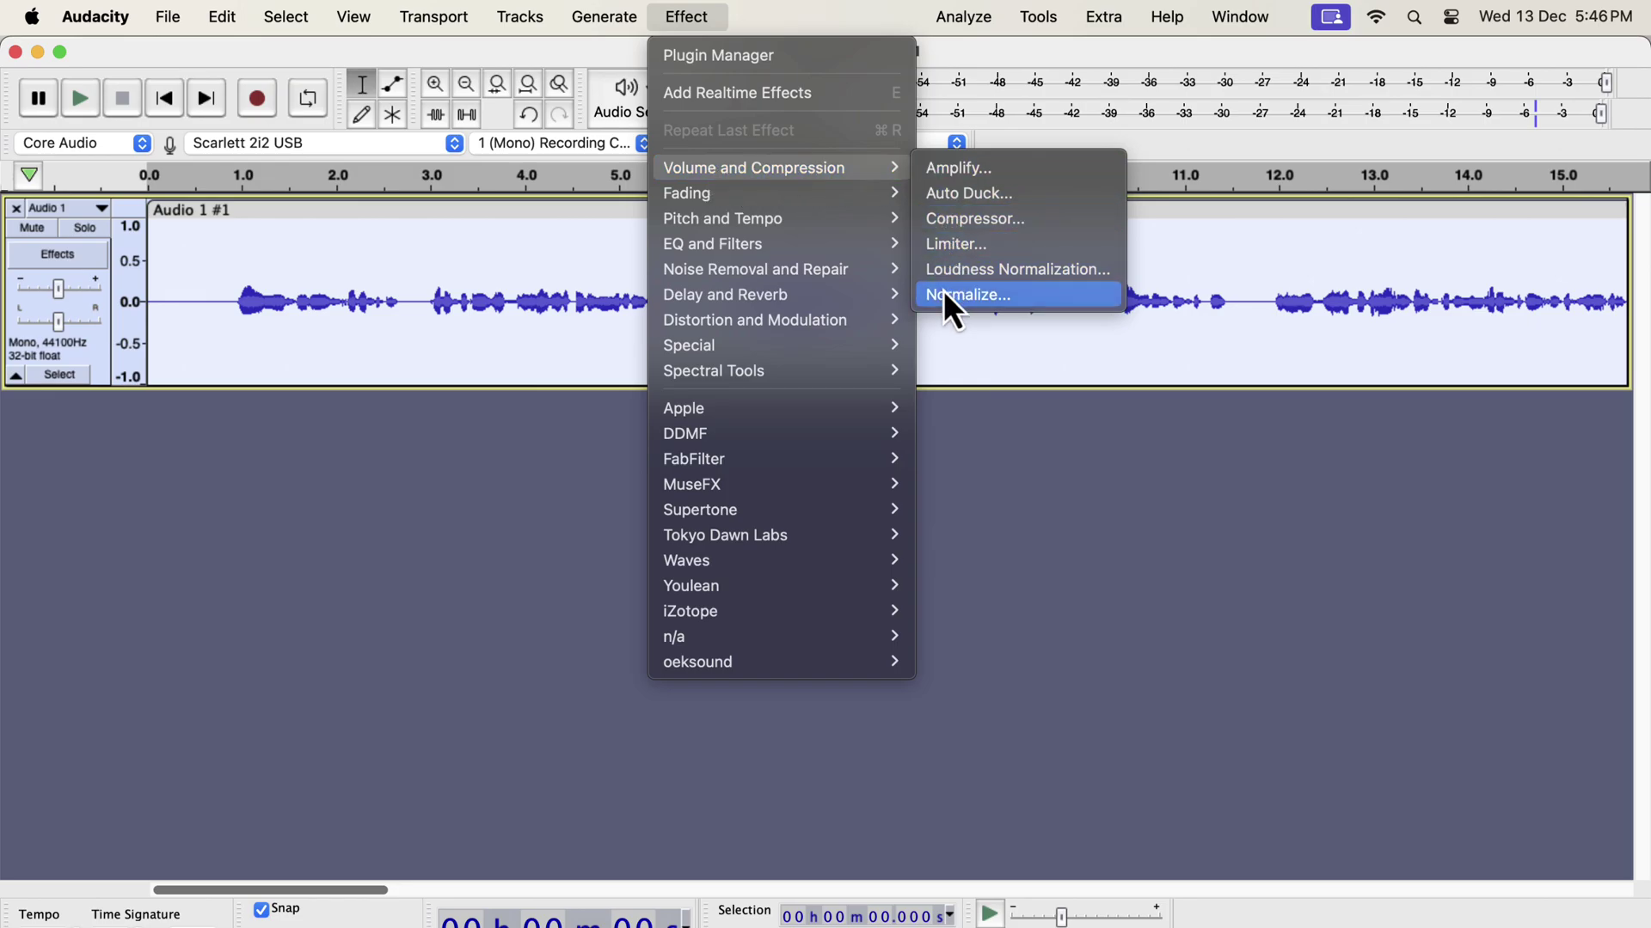
{"action": "left_click", "coordinate": [1036, 296]}
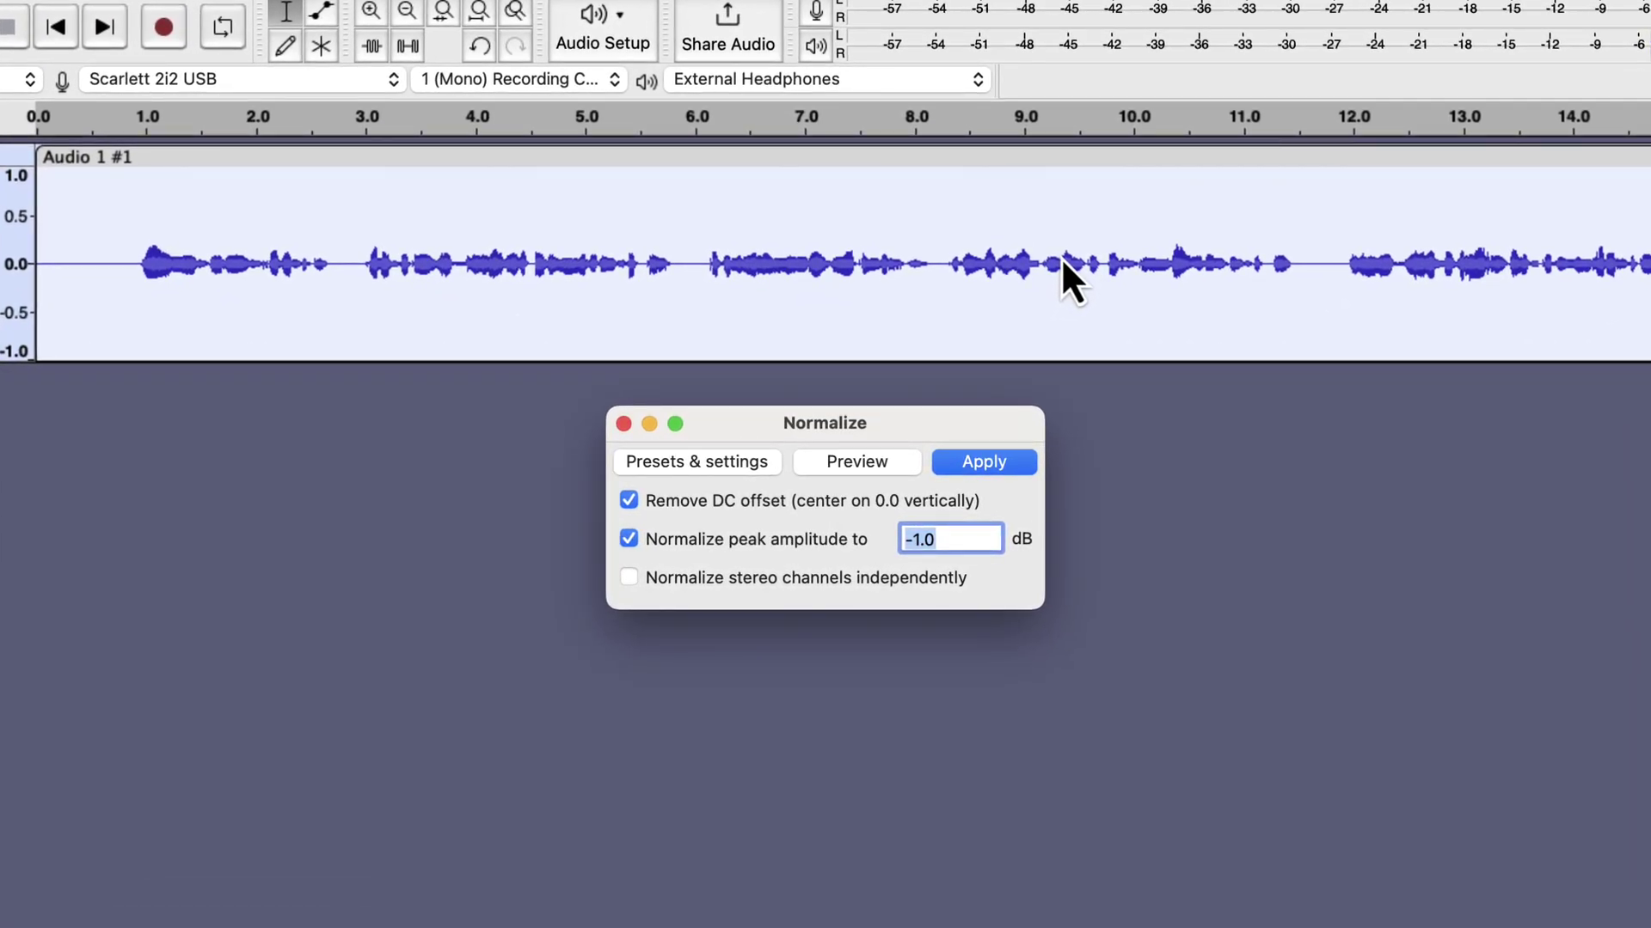
{"action": "left_click", "coordinate": [956, 541]}
{"action": "left_click", "coordinate": [993, 462]}
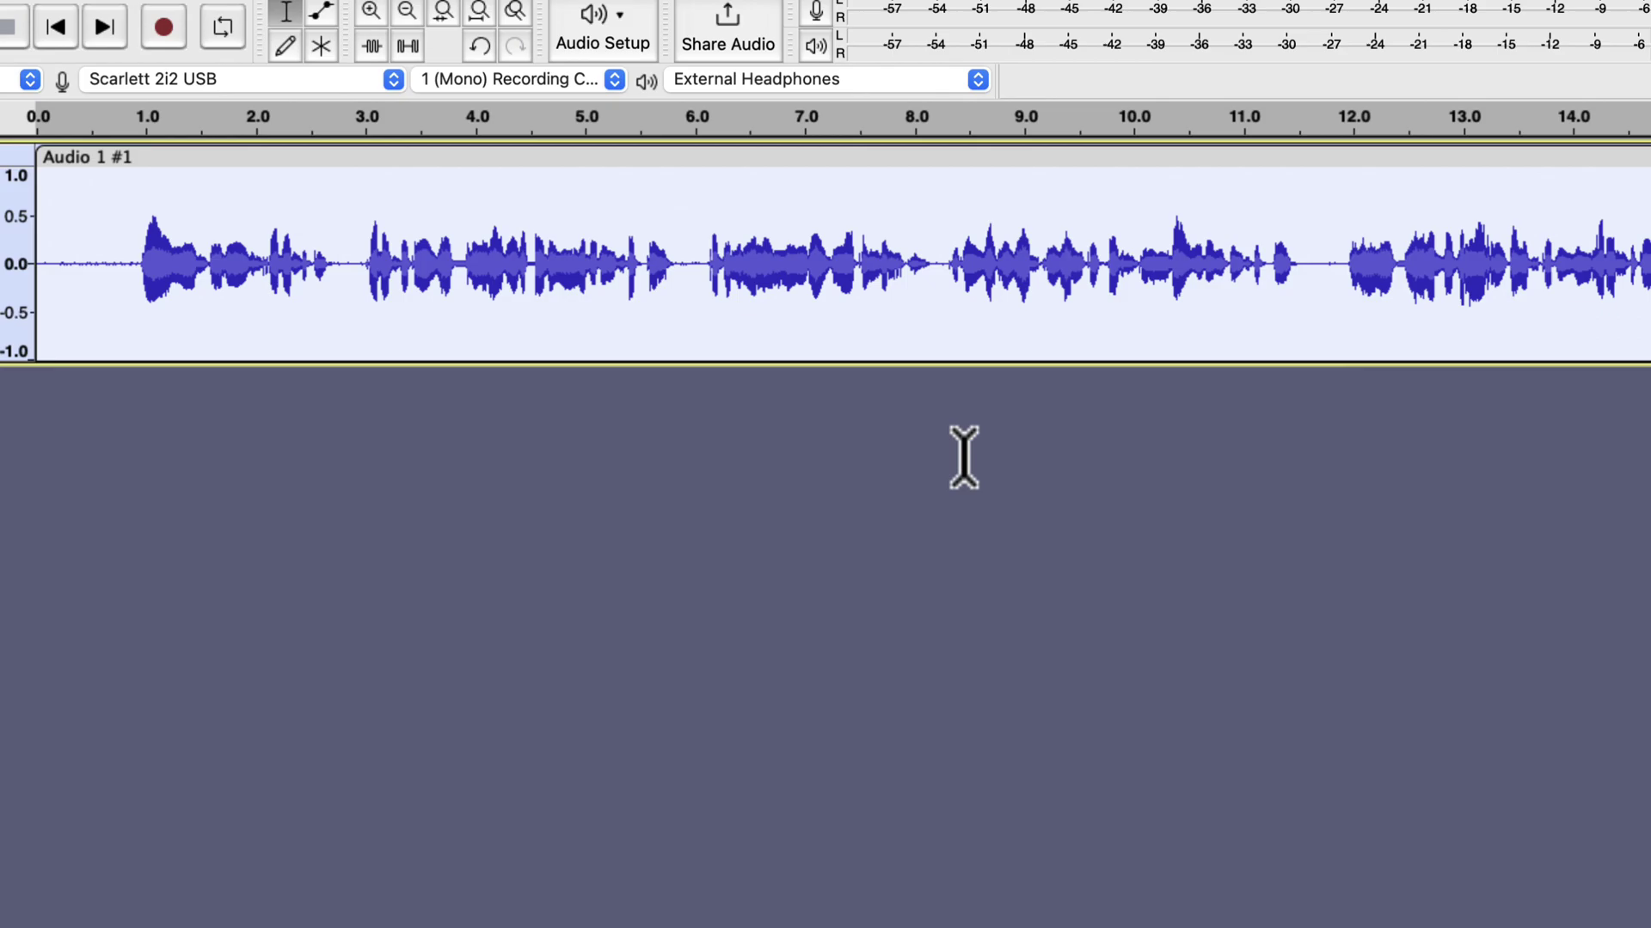
{"action": "left_click_drag", "start_coordinate": [133, 264], "coordinate": [25, 268]}
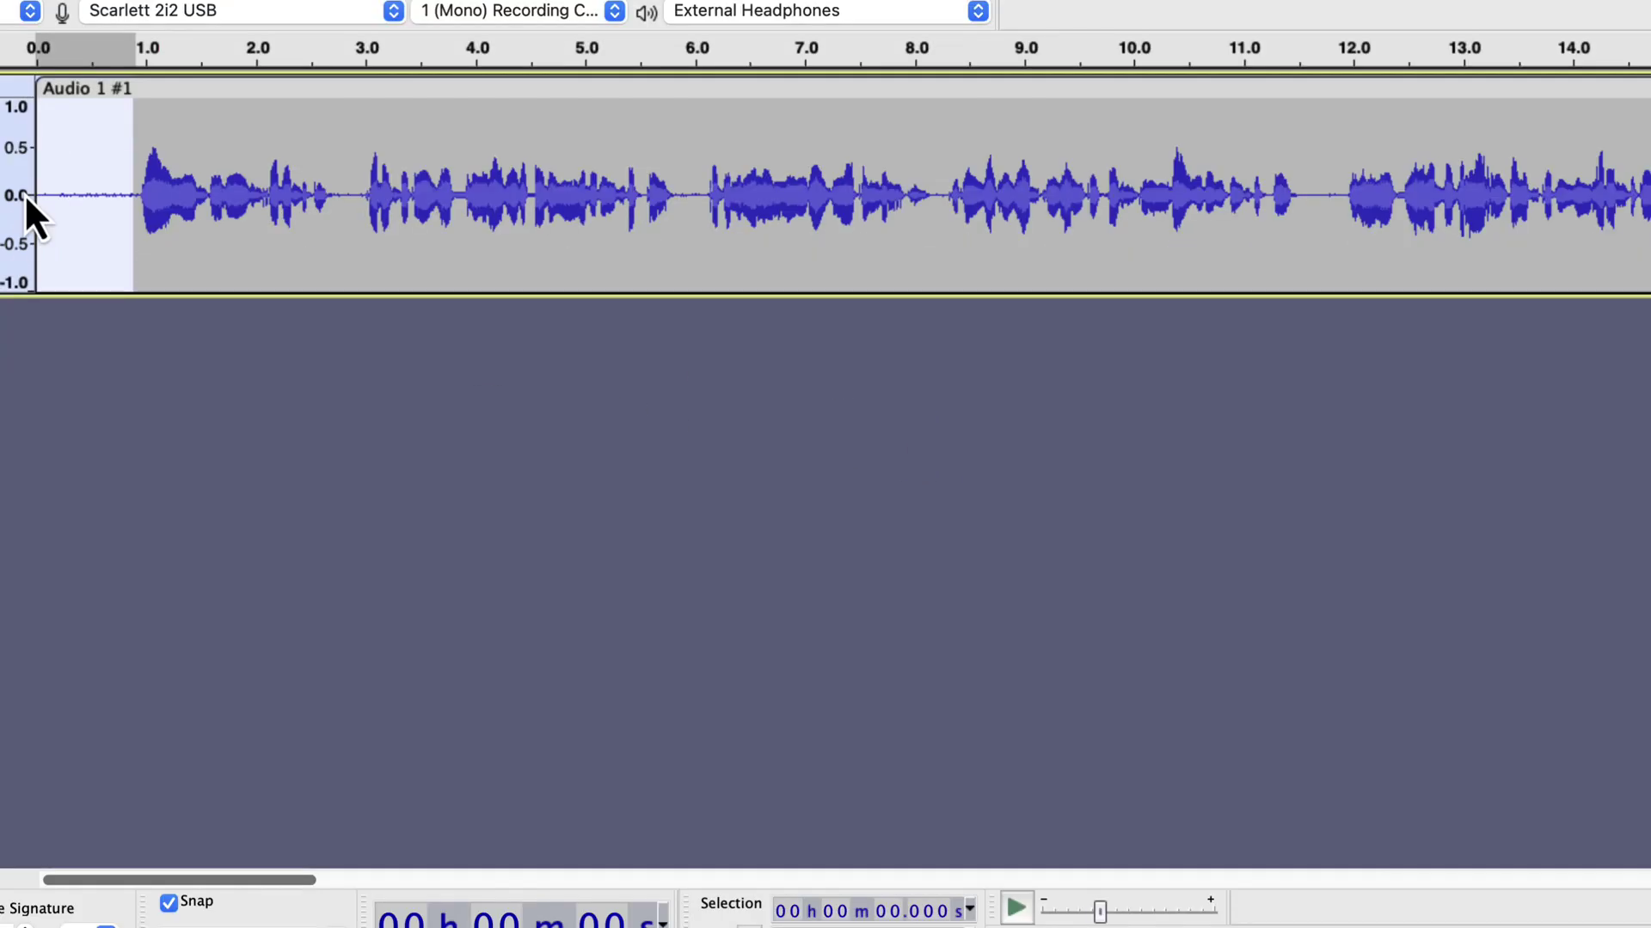
Step: Play the opening stretch and select the roughly 0.15–0.65 s silence before speech
{"action": "key", "text": "space"}
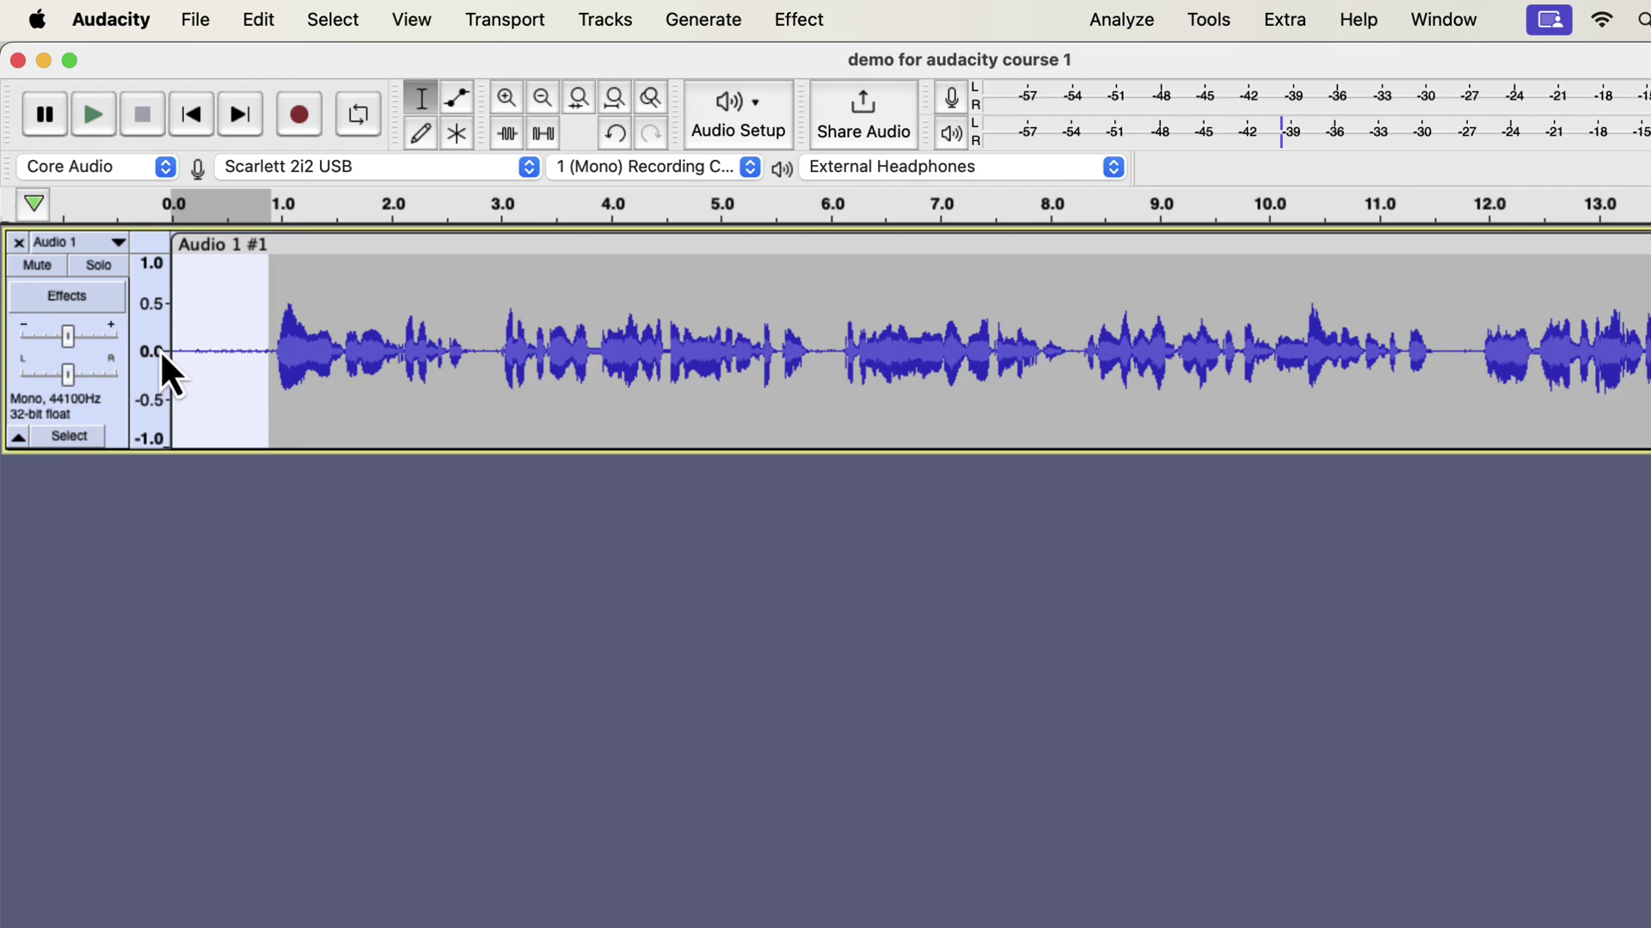
{"action": "left_click_drag", "start_coordinate": [275, 351], "coordinate": [800, 345]}
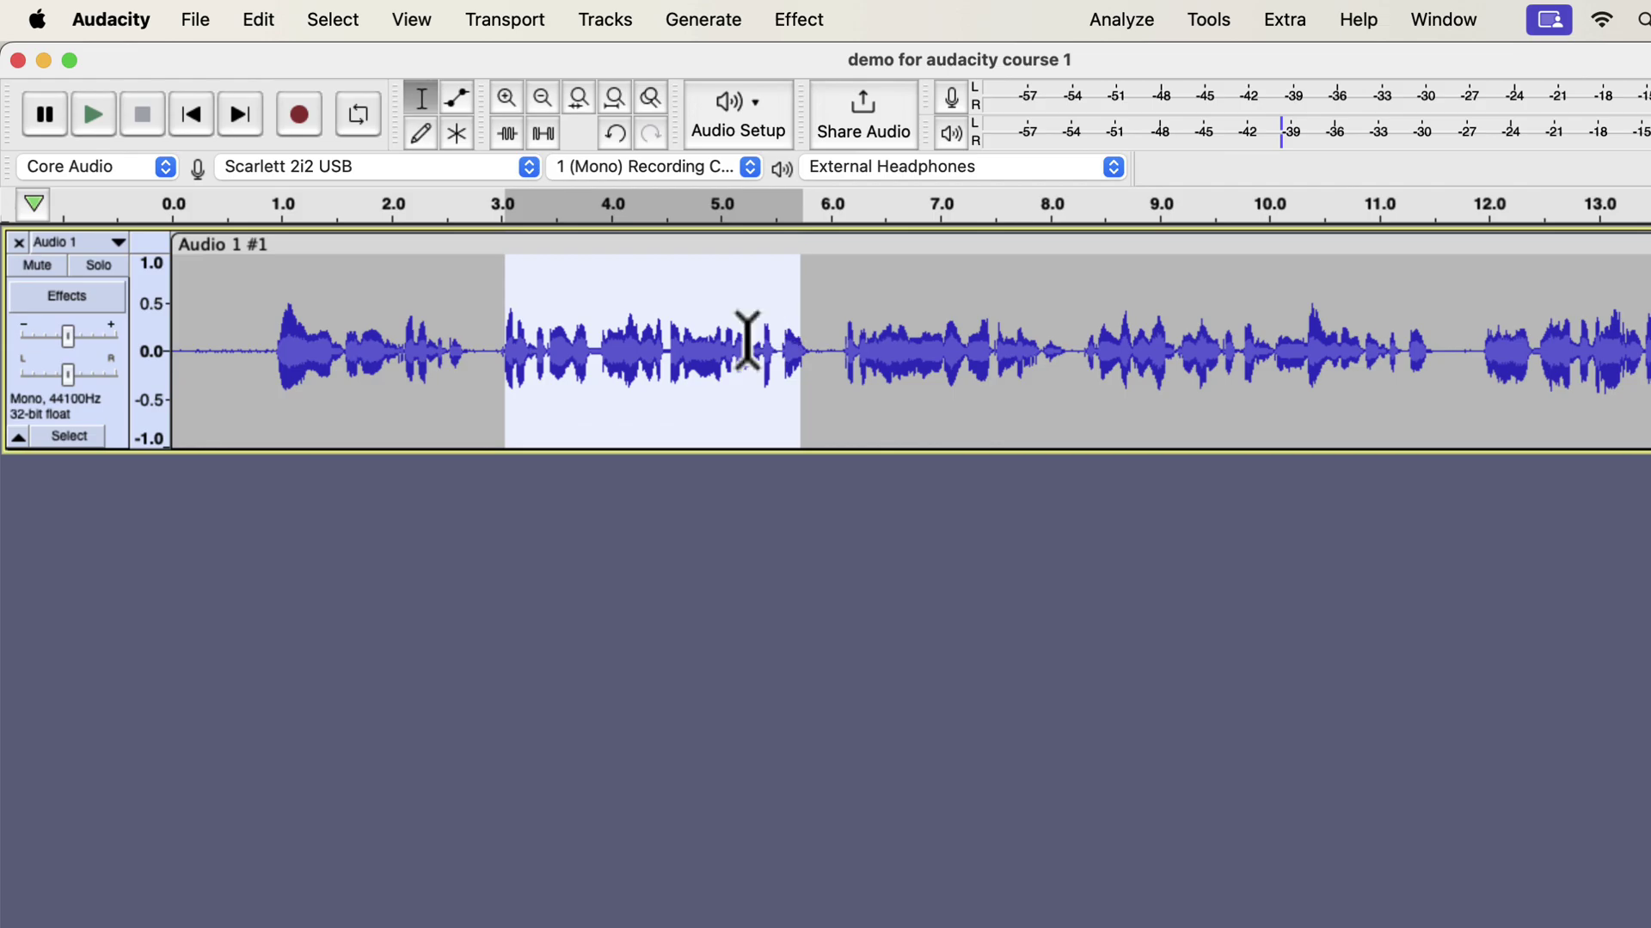
{"action": "left_click_drag", "start_coordinate": [243, 354], "coordinate": [185, 353]}
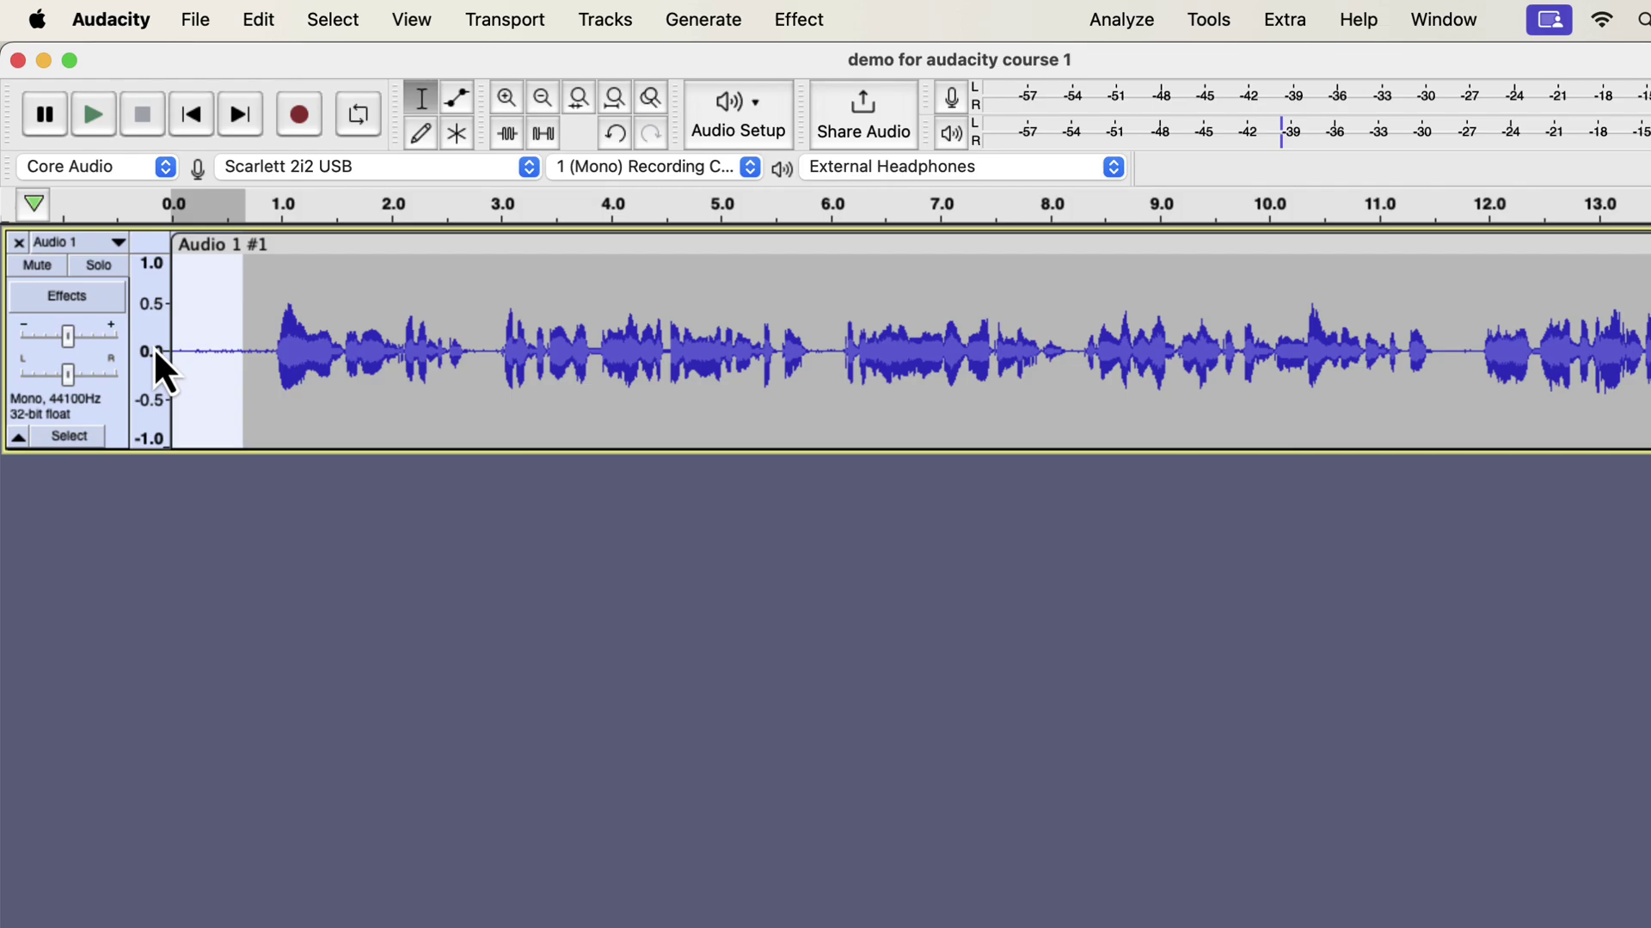
{"action": "left_click", "coordinate": [800, 20]}
{"action": "mouse_move", "coordinate": [879, 313]}
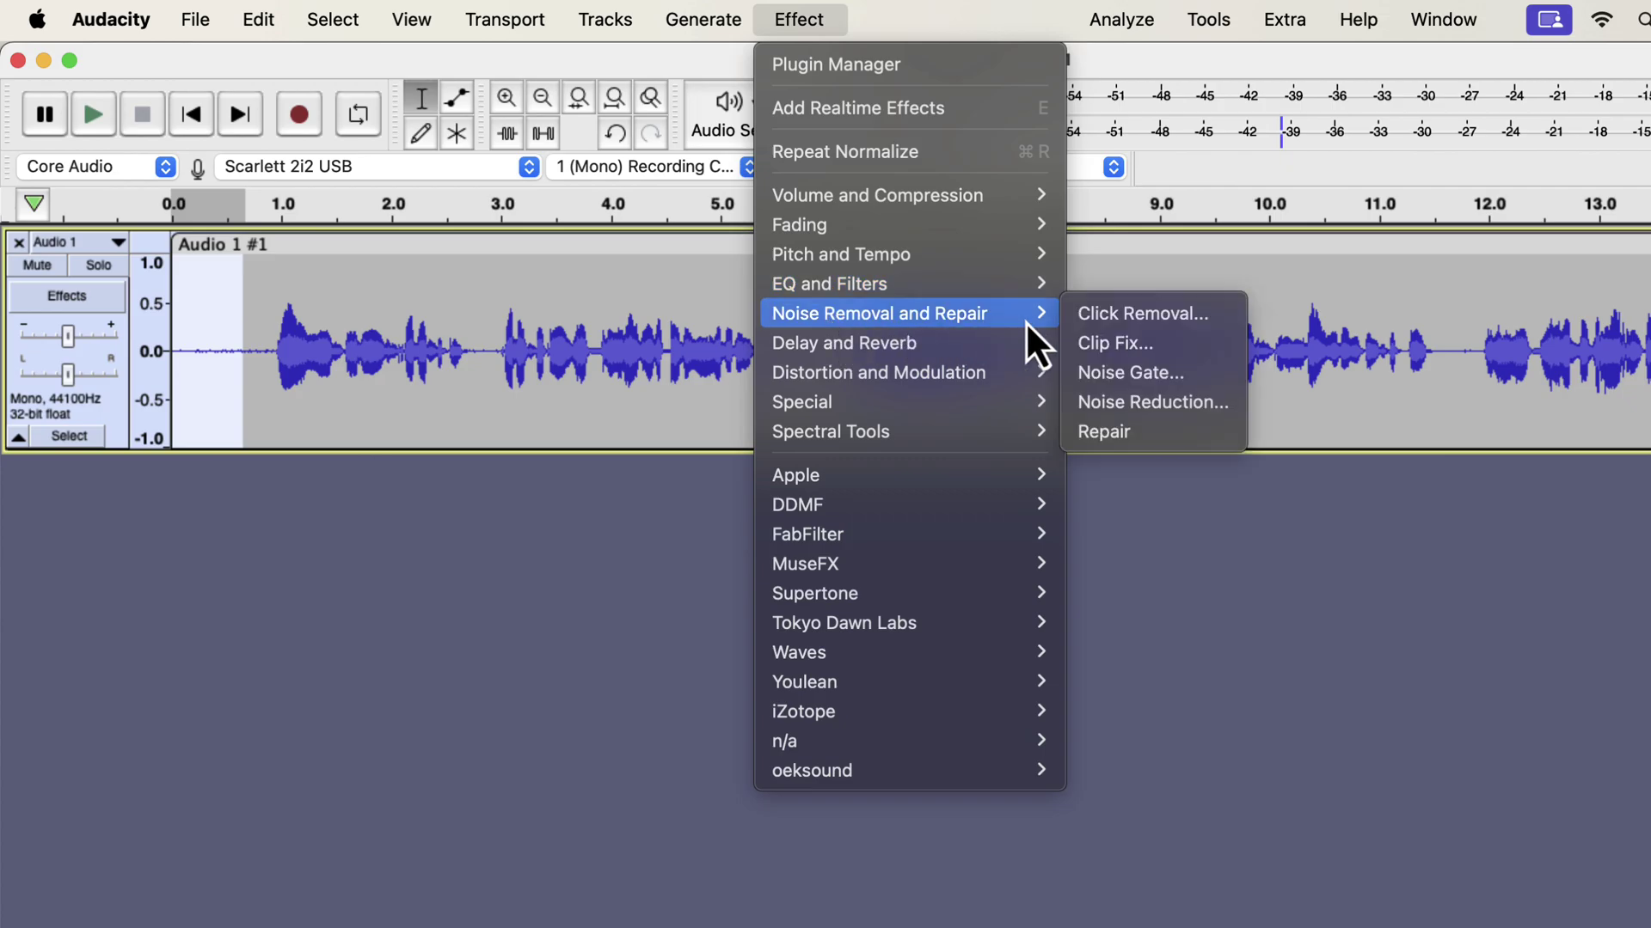
Step: Capture a Noise Reduction noise profile from the selected silence
{"action": "left_click", "coordinate": [1116, 402]}
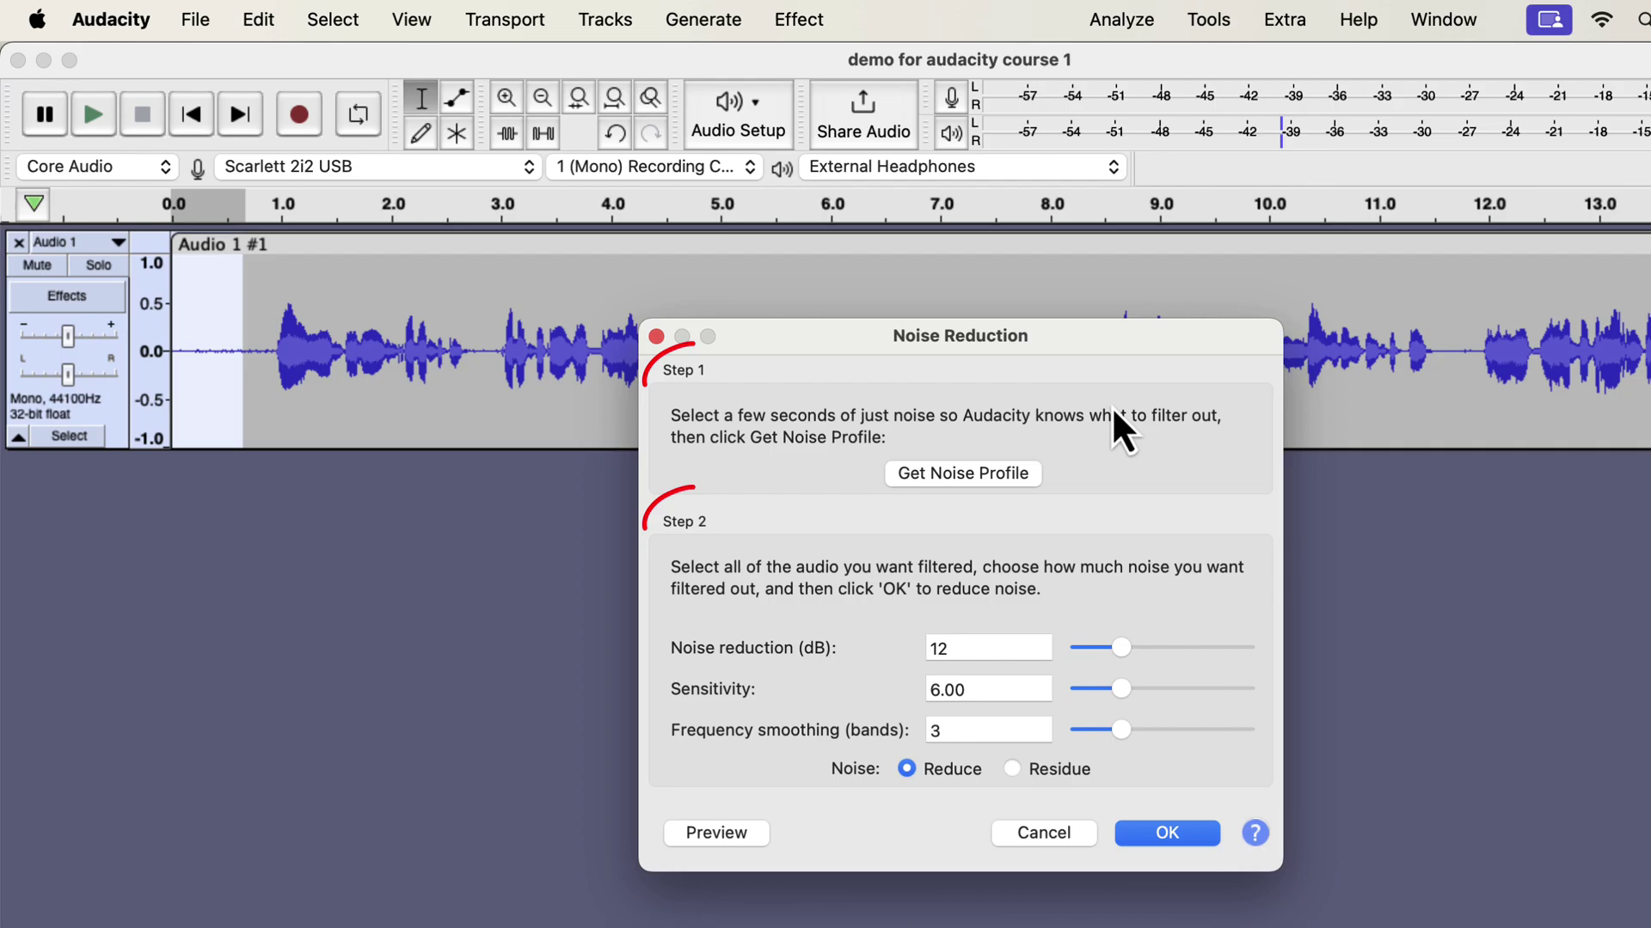
{"action": "left_click", "coordinate": [940, 485]}
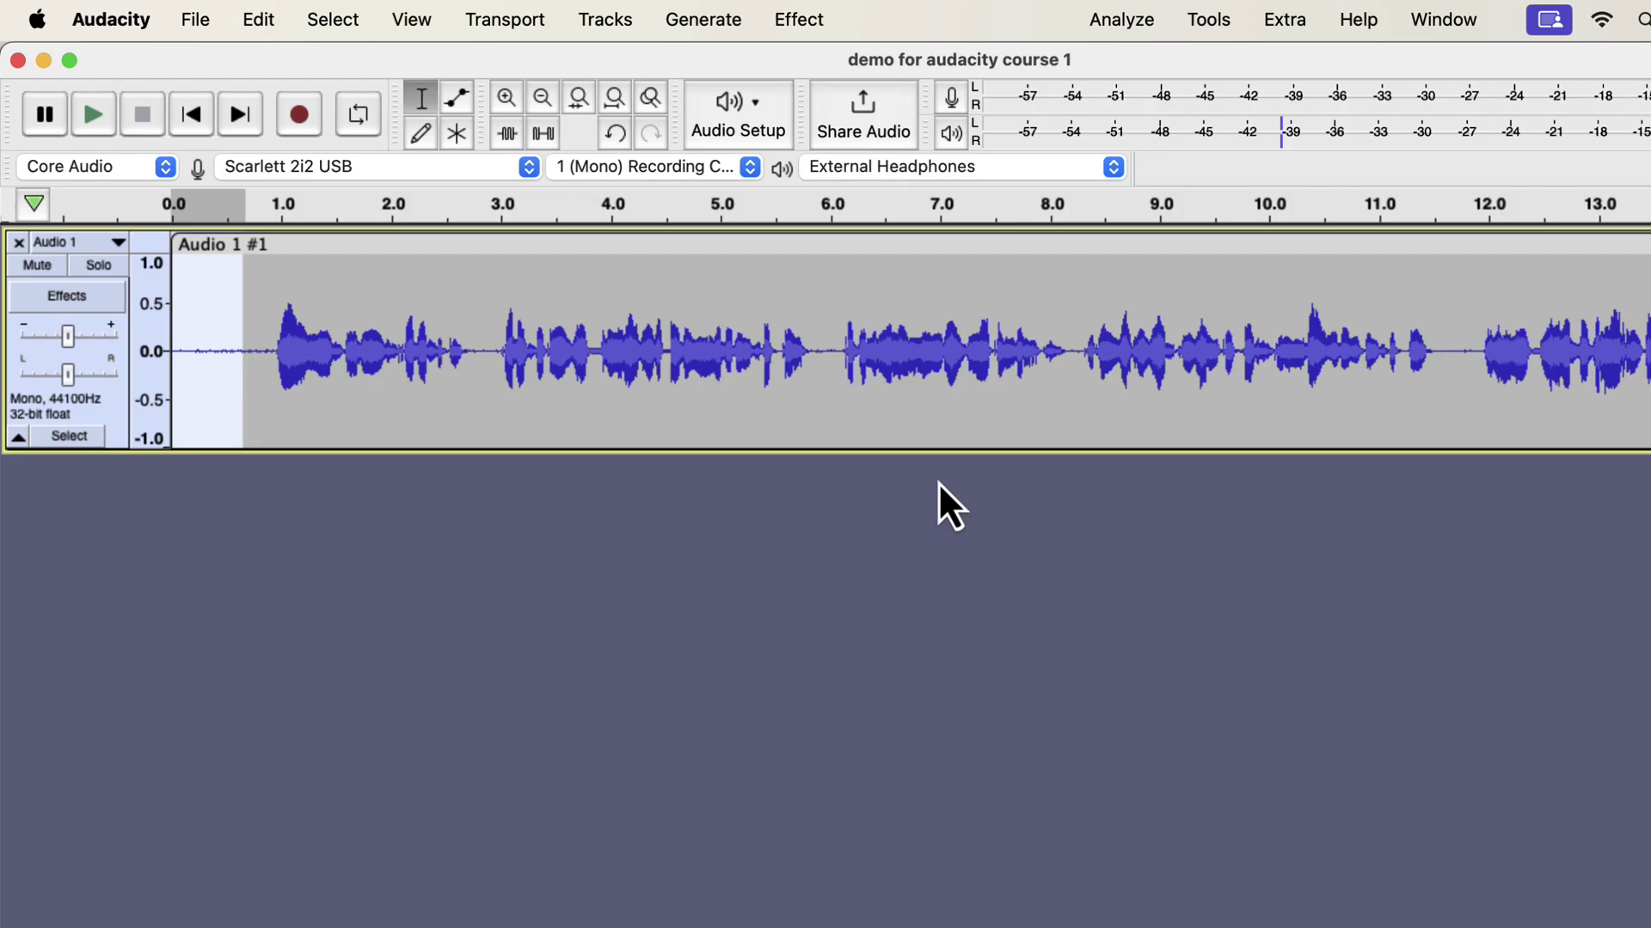
Step: Apply Noise Reduction to the whole clip at about 12 dB with slightly raised frequency smoothing
{"action": "double_click", "coordinate": [505, 327]}
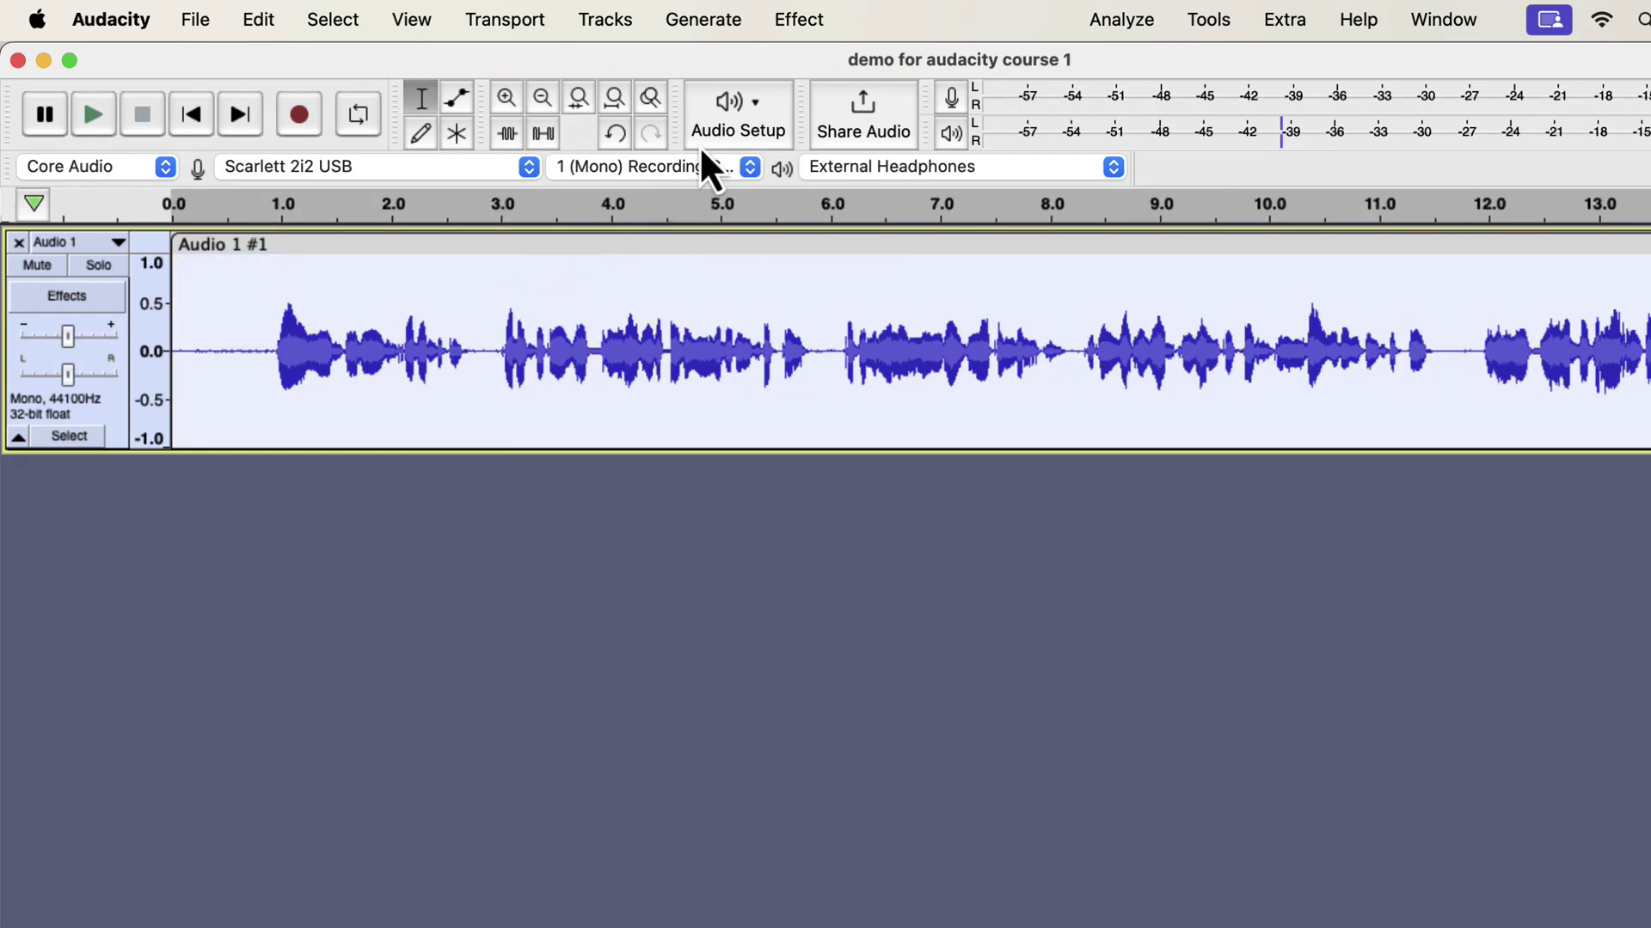
{"action": "left_click", "coordinate": [798, 20]}
{"action": "mouse_move", "coordinate": [879, 313]}
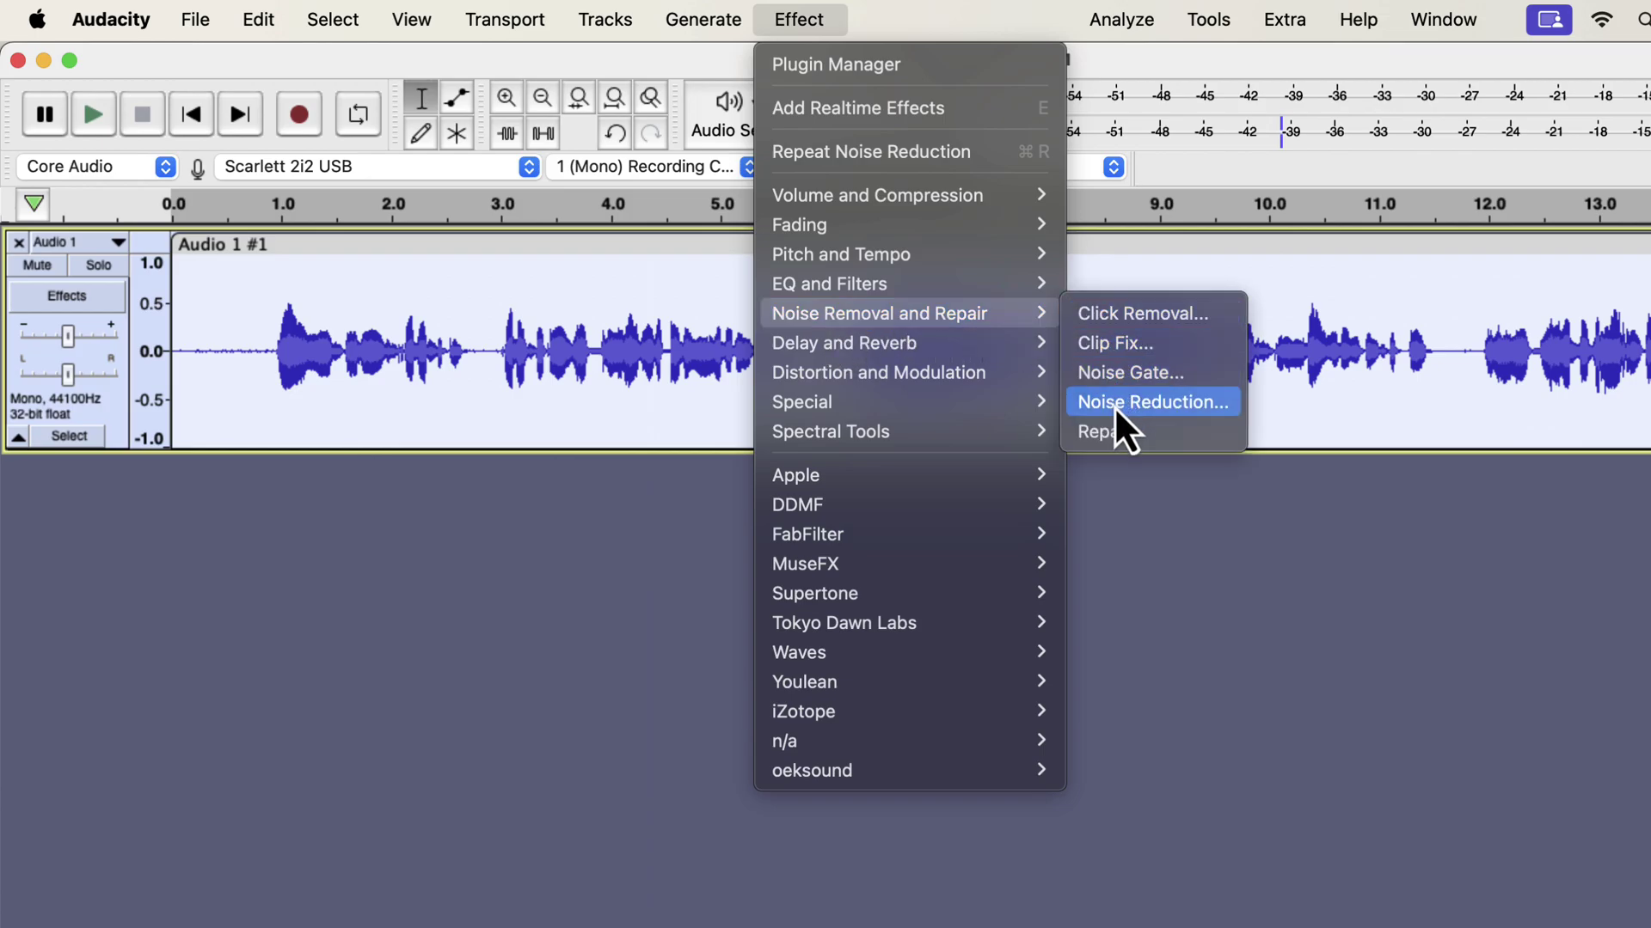
{"action": "left_click", "coordinate": [1115, 407]}
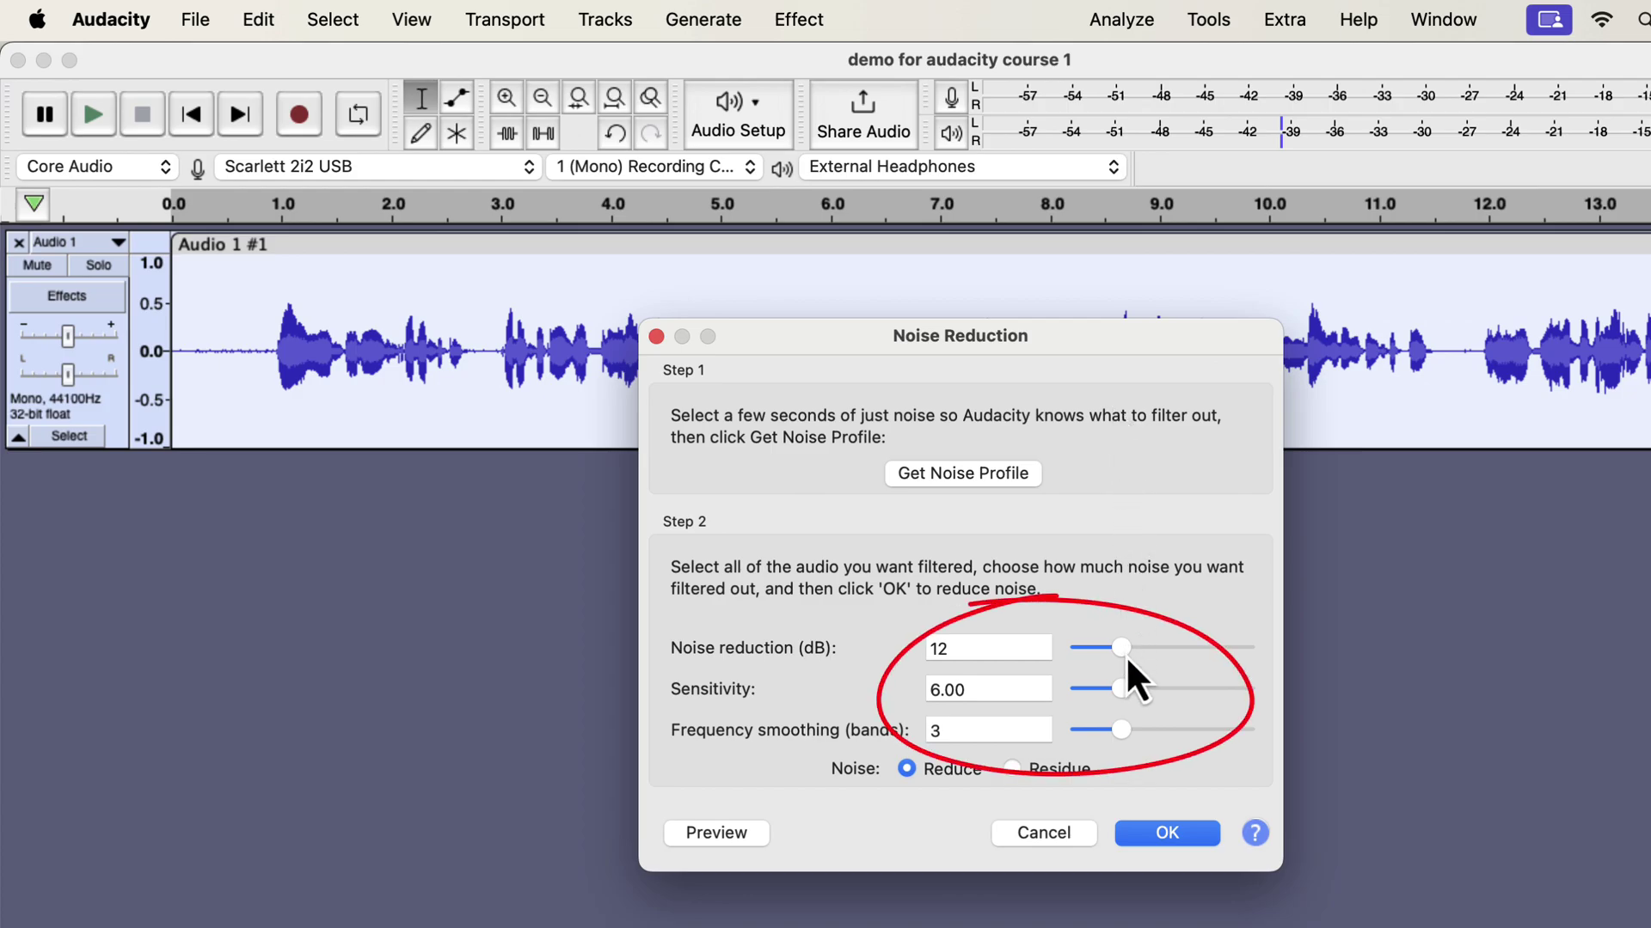
{"action": "left_click_drag", "start_coordinate": [1126, 655], "coordinate": [1105, 656]}
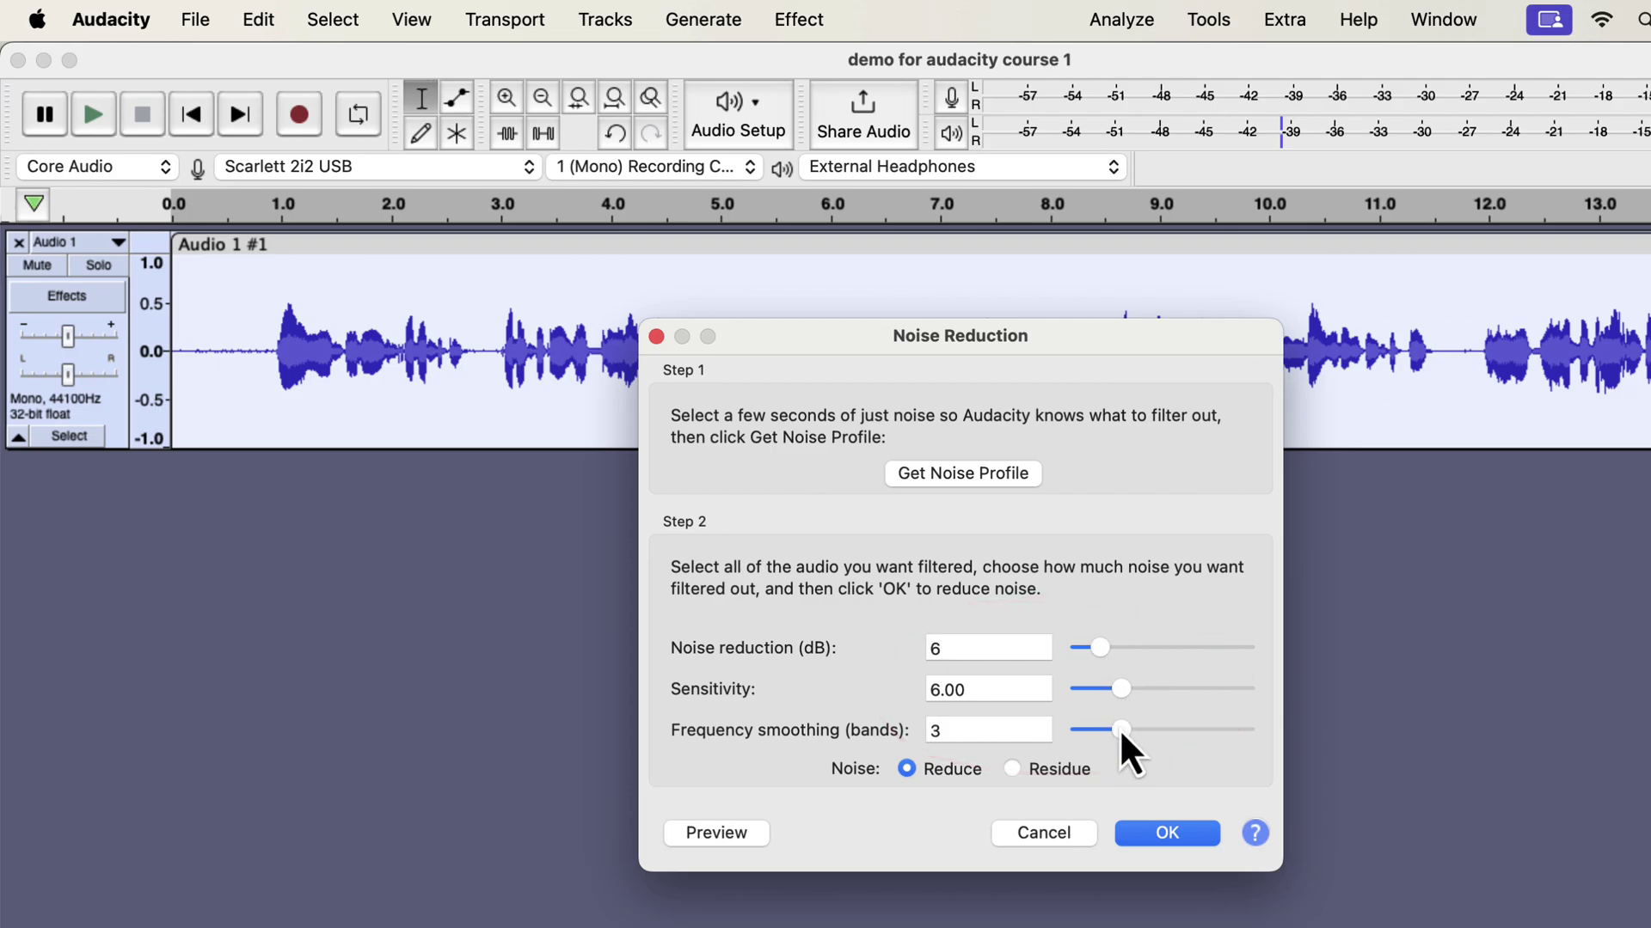
{"action": "left_click_drag", "start_coordinate": [1120, 730], "coordinate": [1150, 739]}
{"action": "left_click_drag", "start_coordinate": [1101, 653], "coordinate": [1125, 654]}
{"action": "left_click", "coordinate": [1153, 839]}
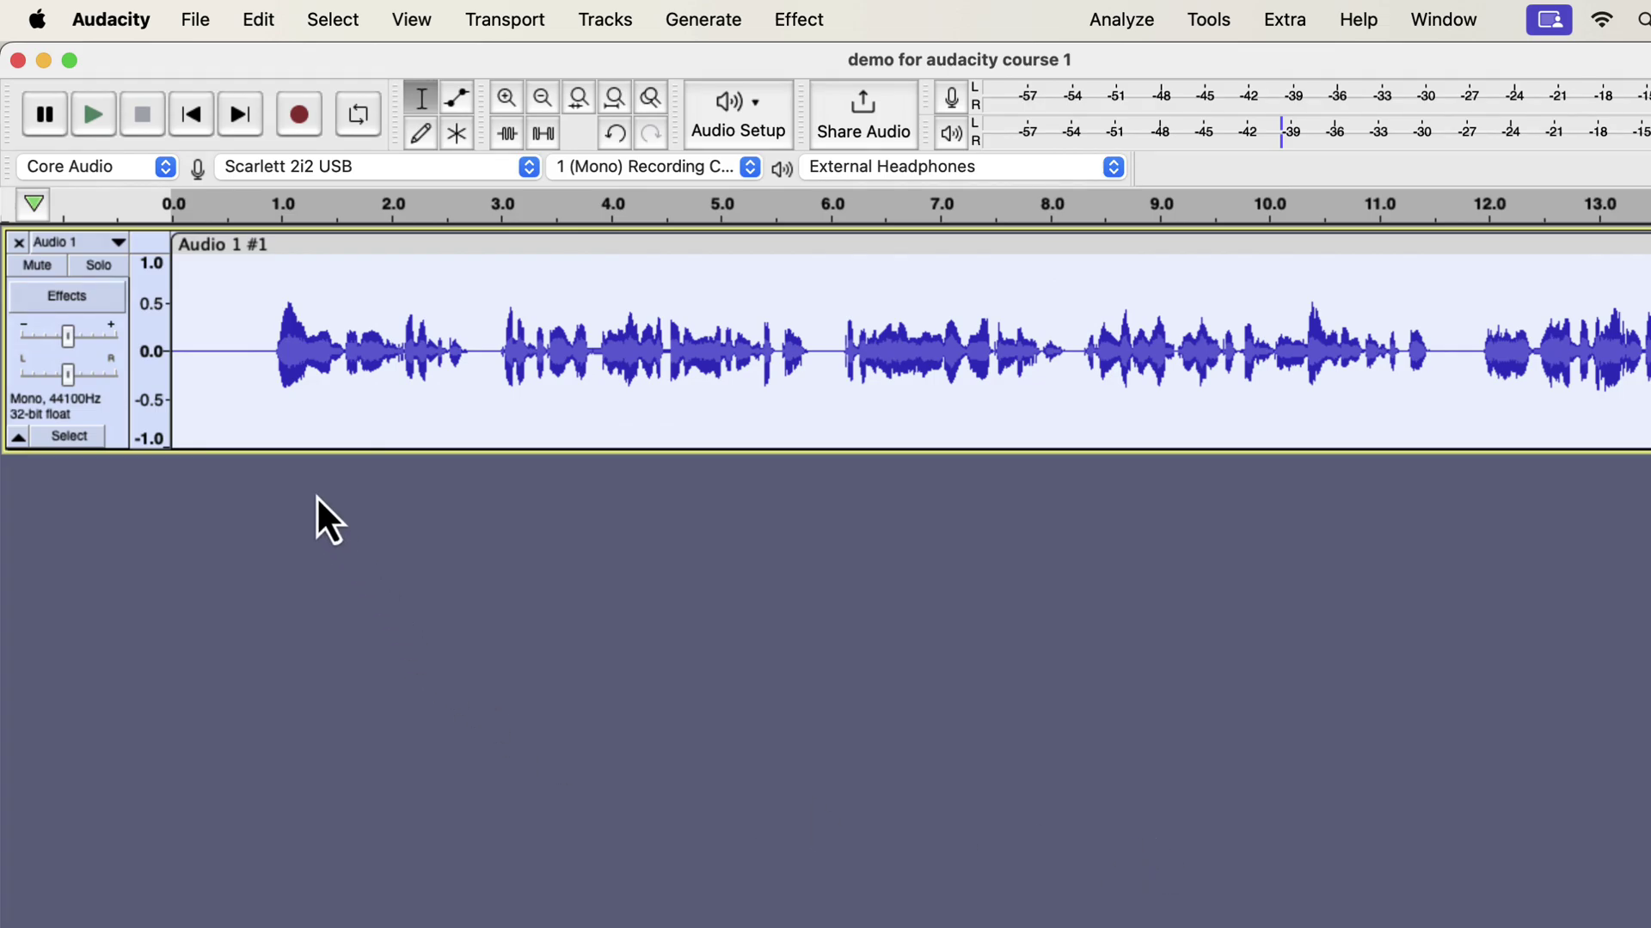
{"action": "left_click_drag", "start_coordinate": [257, 348], "coordinate": [172, 348]}
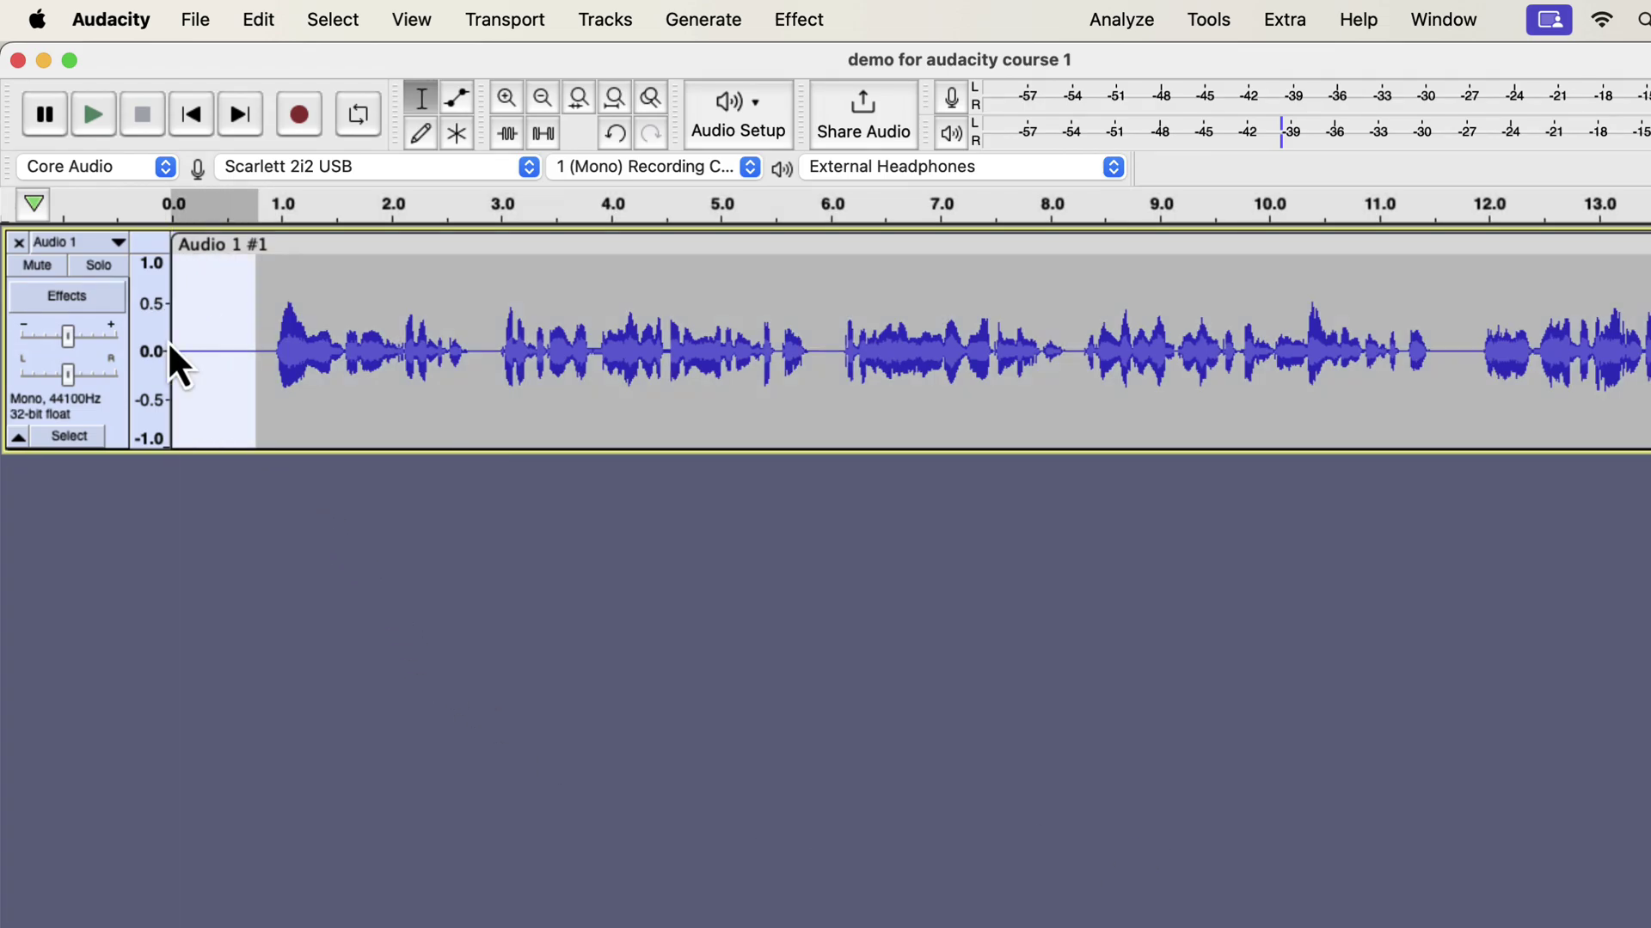
{"action": "key", "text": "space"}
{"action": "double_click", "coordinate": [370, 314]}
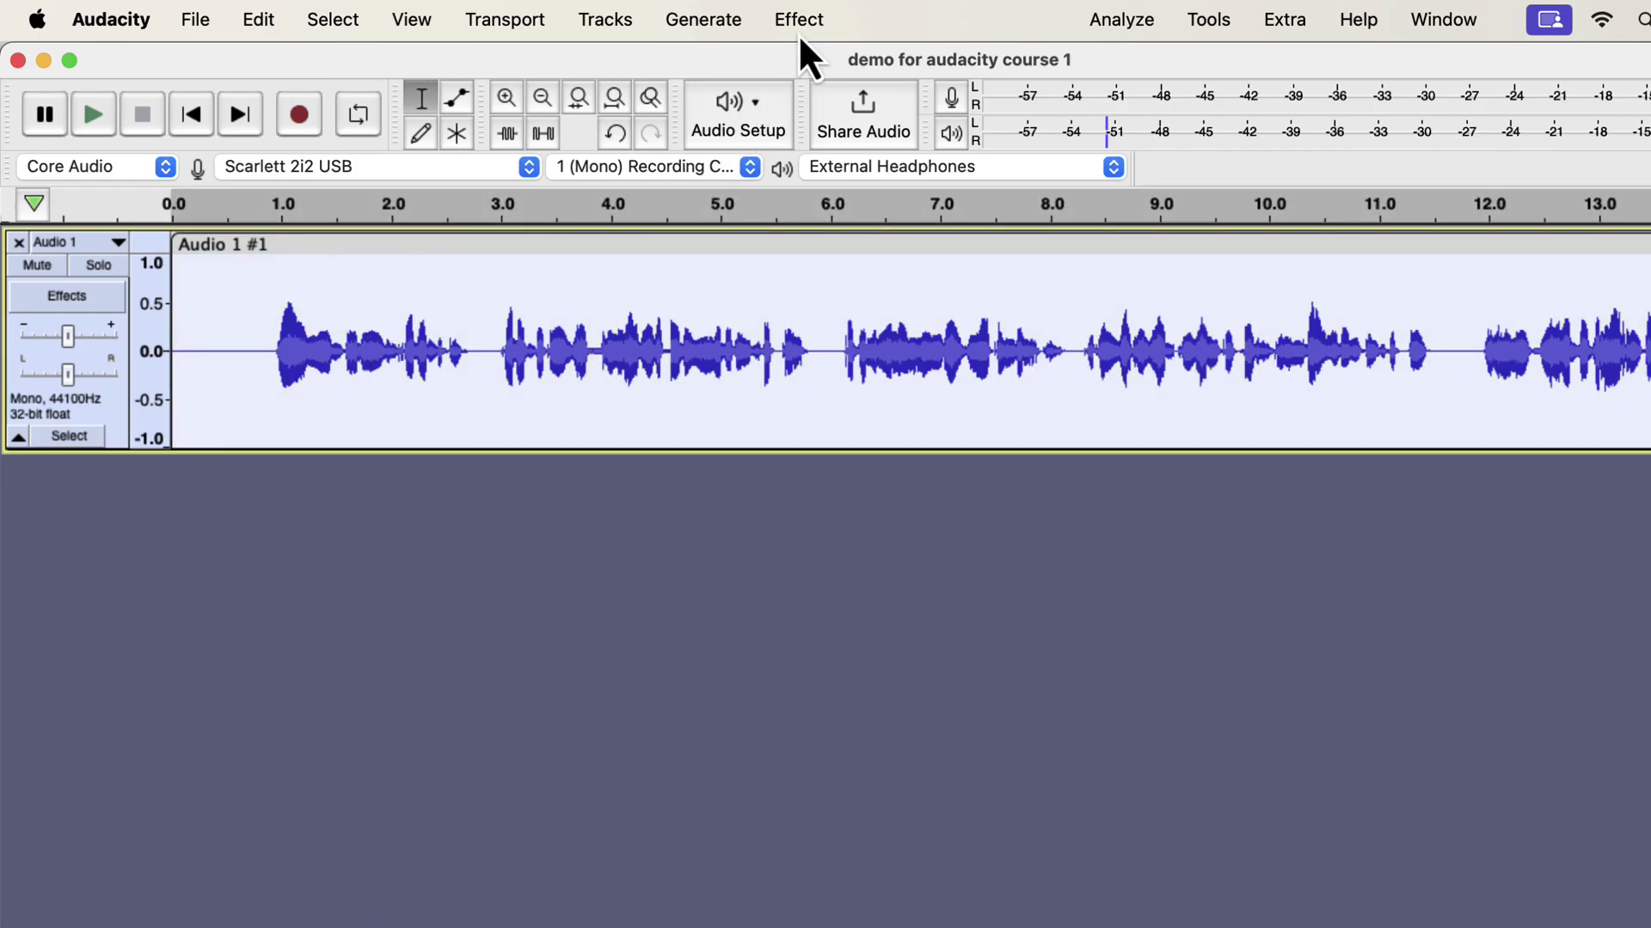
Step: Apply Filter Curve EQ using the 'Low rolloff for speech' preset, with its knee moved slightly lower
{"action": "left_click", "coordinate": [801, 19]}
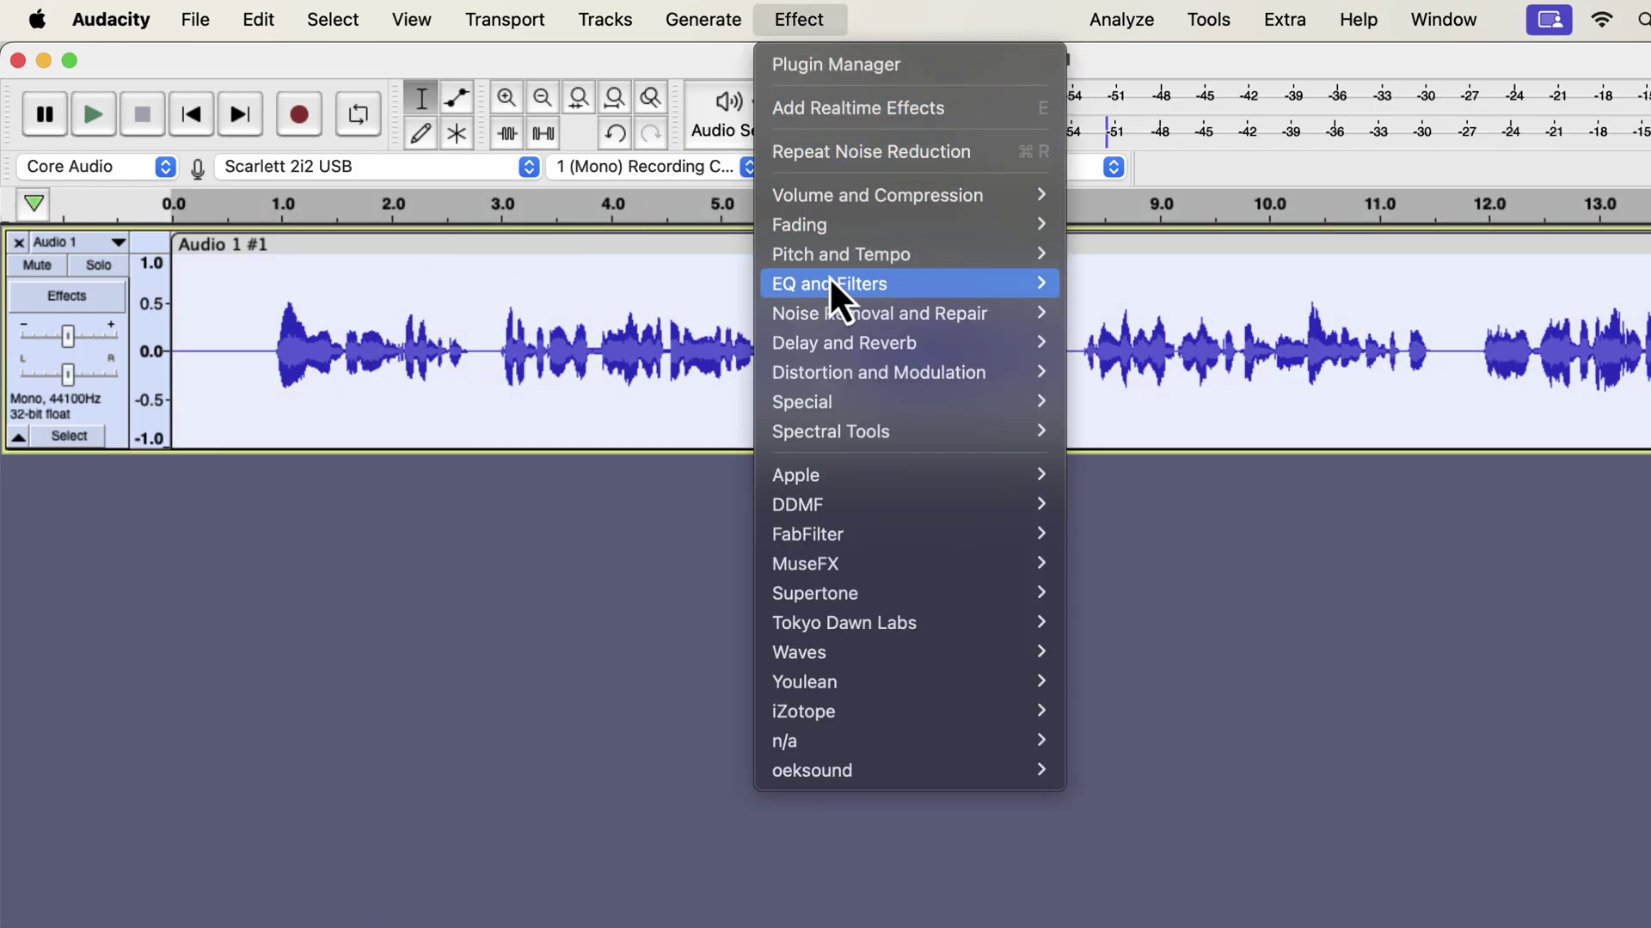
{"action": "mouse_move", "coordinate": [851, 283]}
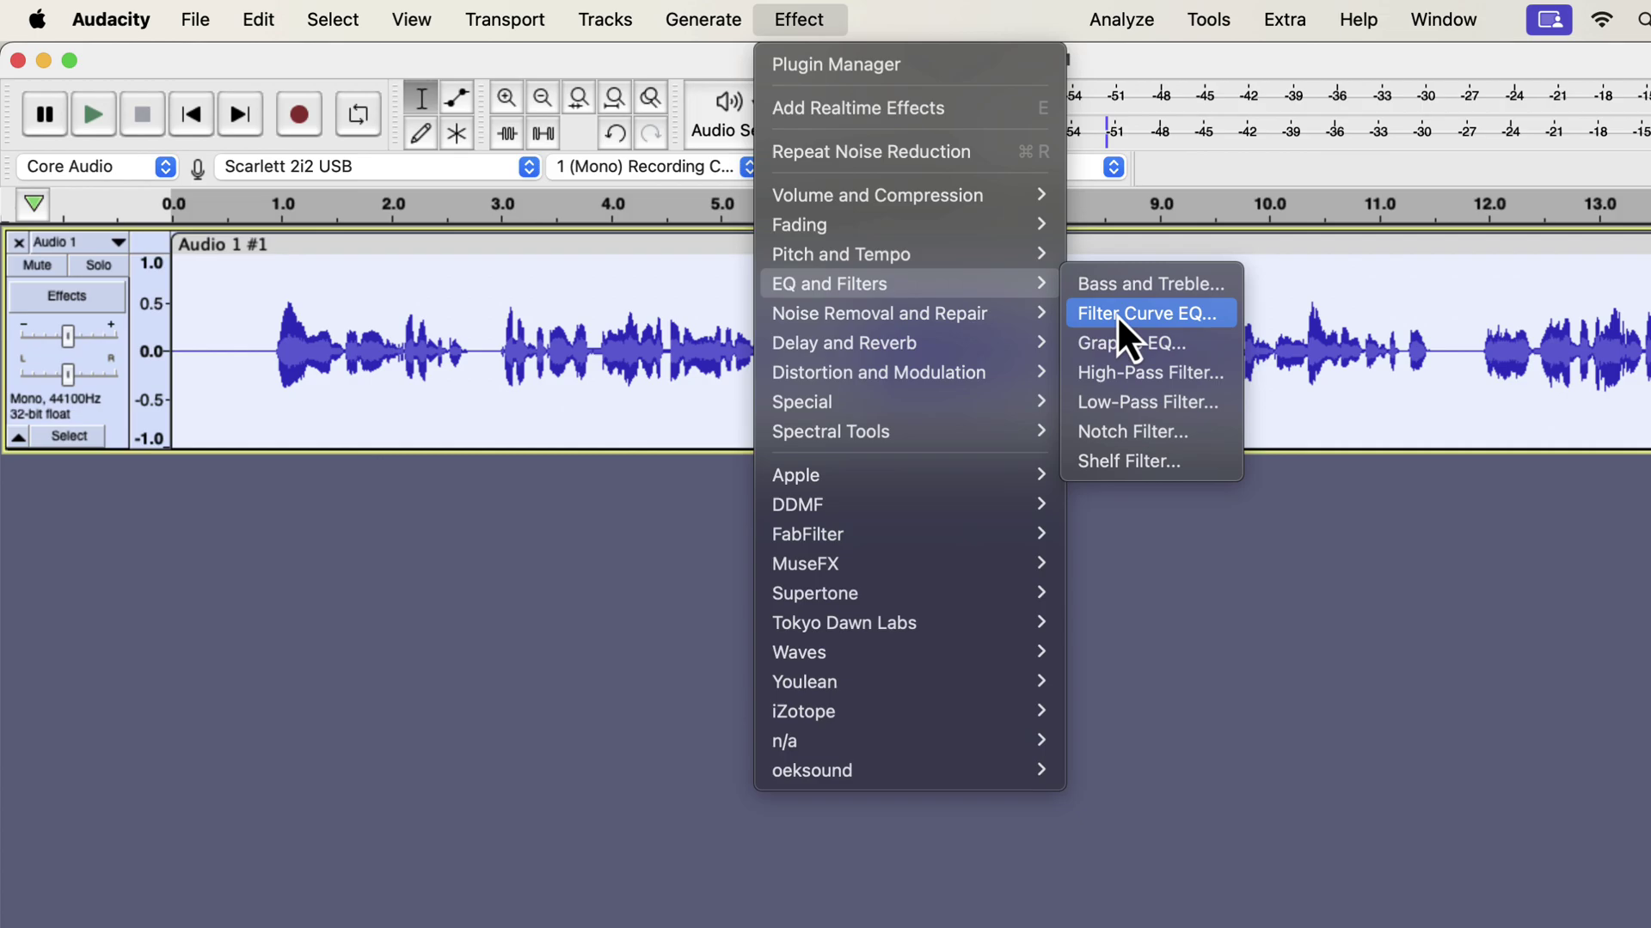
{"action": "left_click", "coordinate": [1116, 315]}
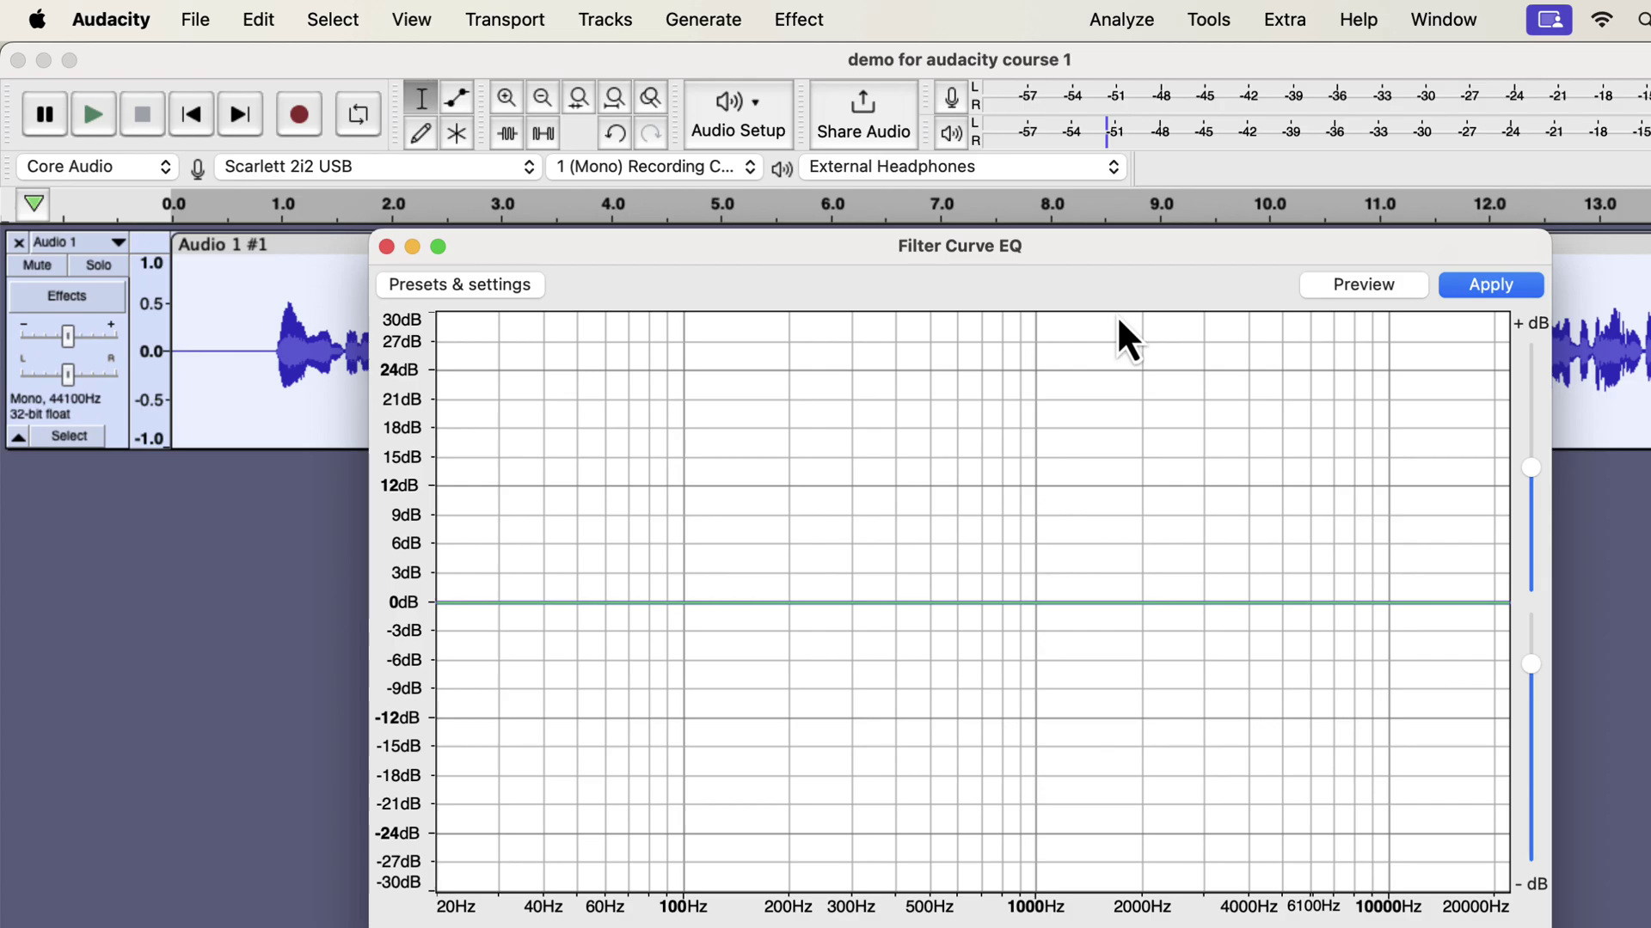
{"action": "left_click", "coordinate": [433, 287]}
{"action": "mouse_move", "coordinate": [455, 411]}
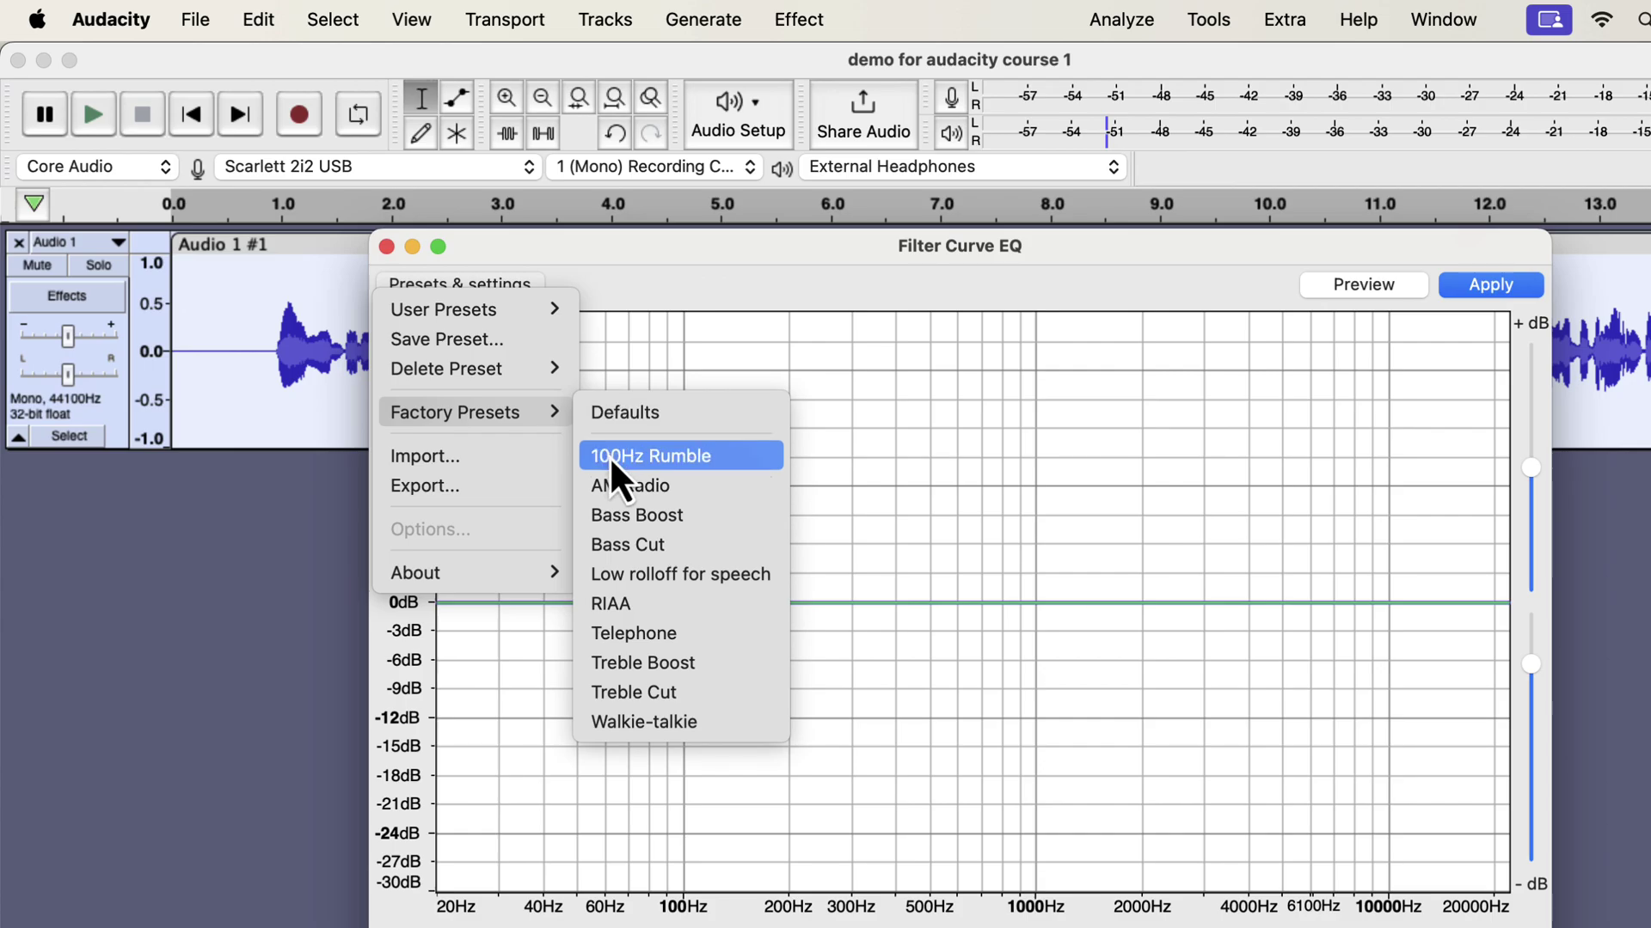
{"action": "left_click", "coordinate": [749, 589]}
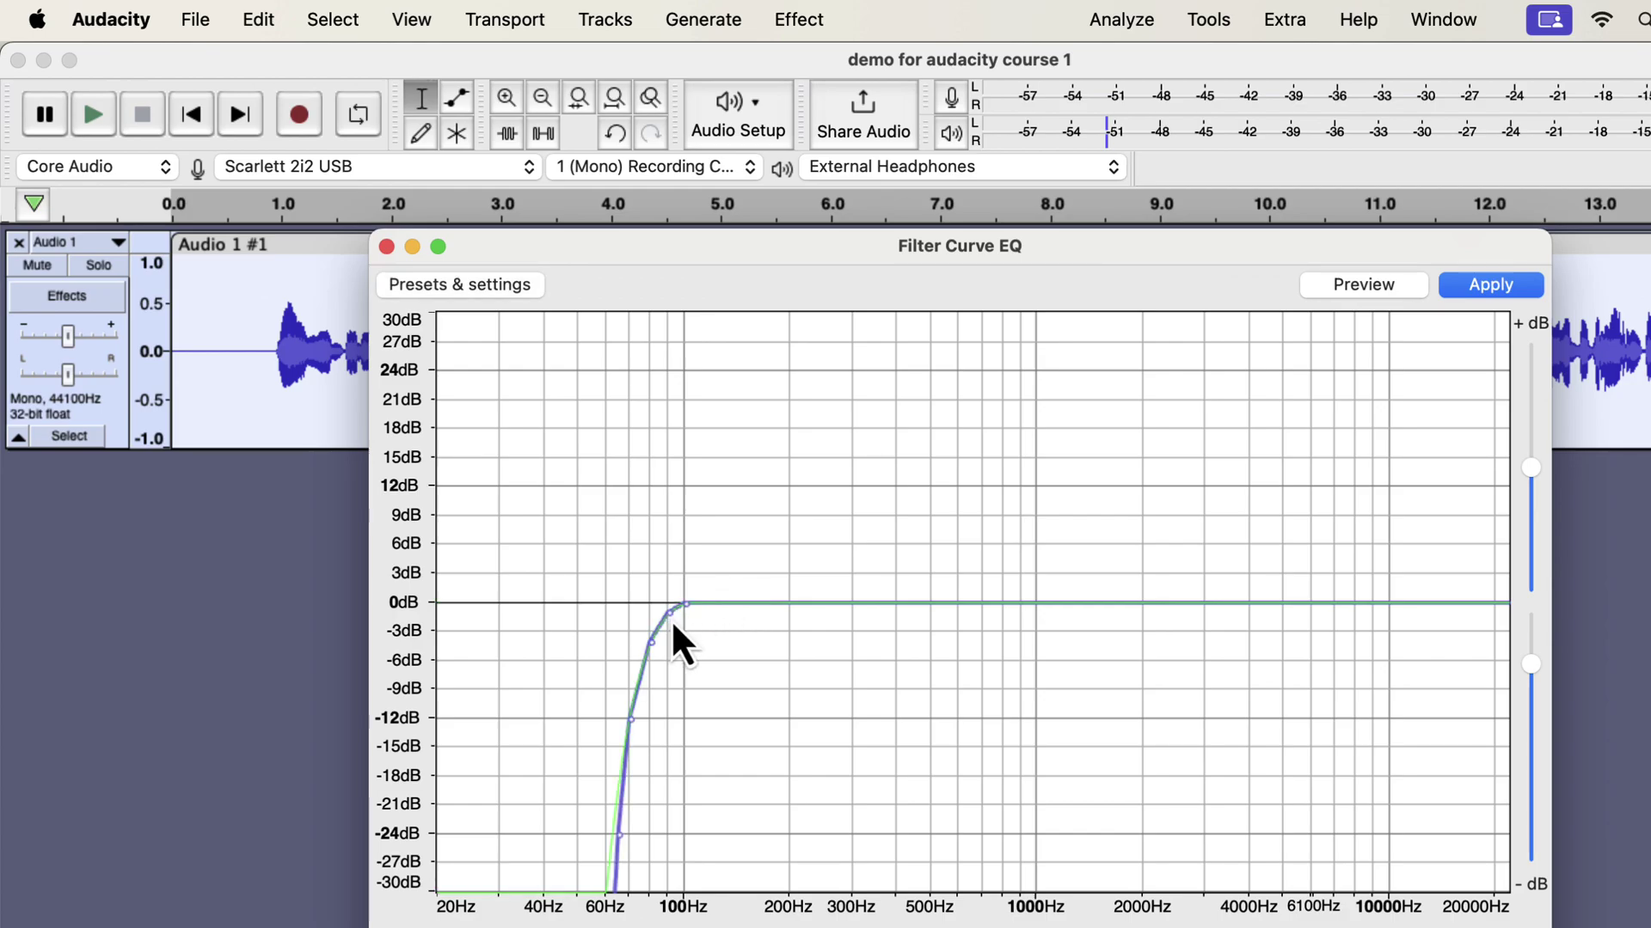
{"action": "mouse_move", "coordinate": [670, 614]}
{"action": "left_mouse_down"}
{"action": "mouse_move", "coordinate": [650, 606]}
{"action": "mouse_move", "coordinate": [634, 648]}
{"action": "left_mouse_up"}
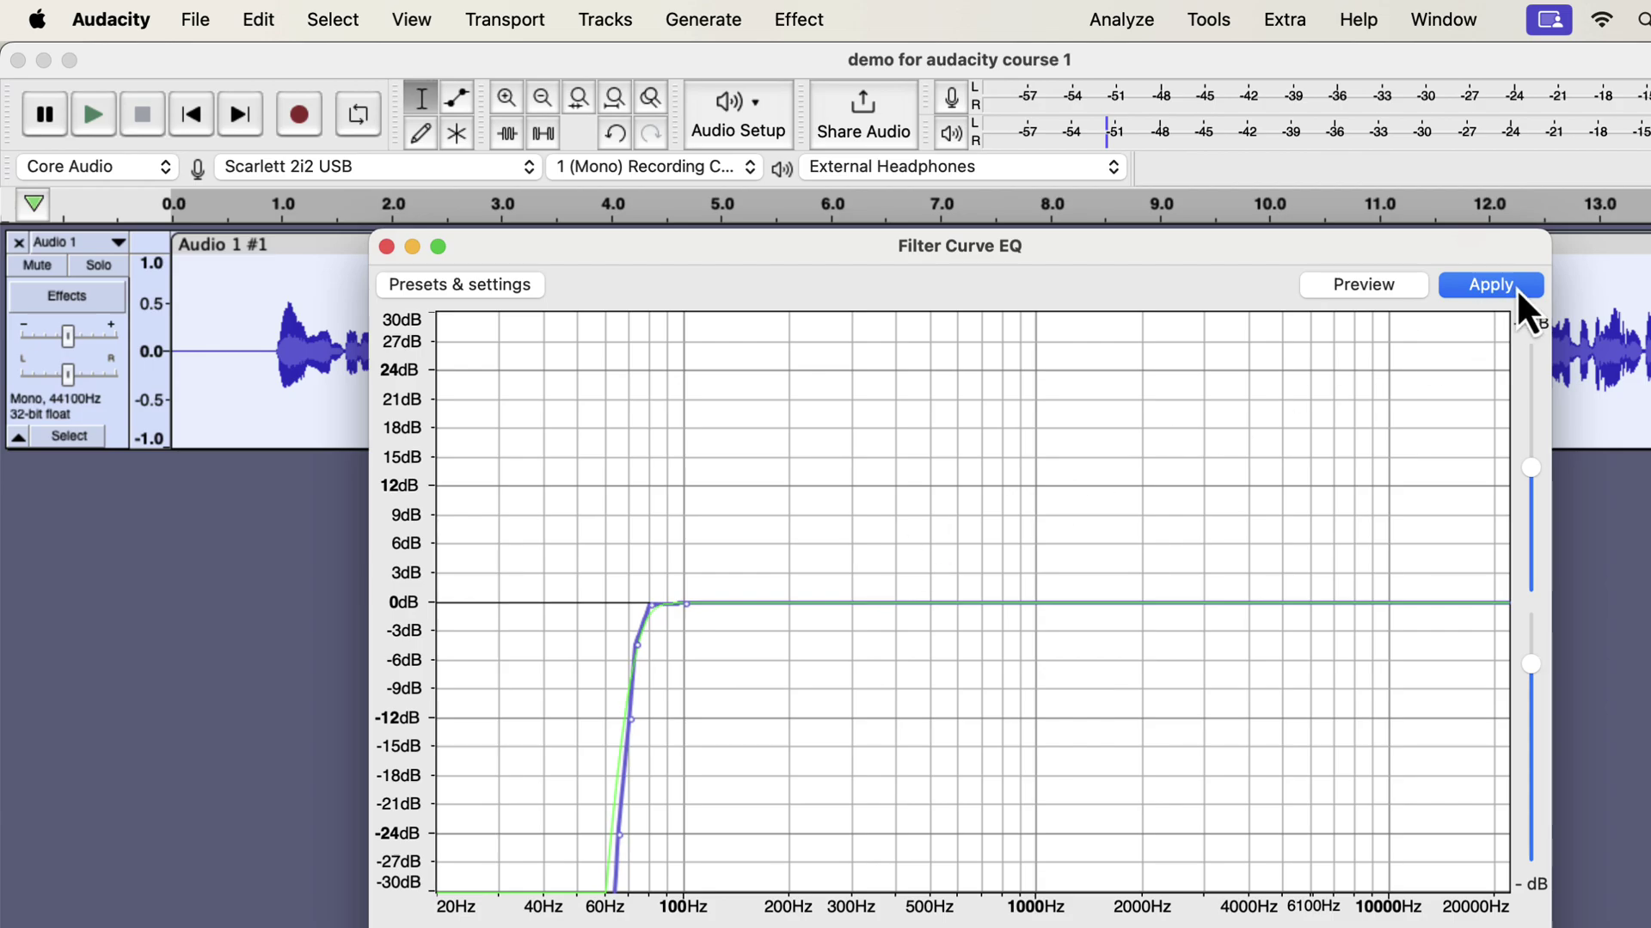
{"action": "left_click", "coordinate": [1492, 285]}
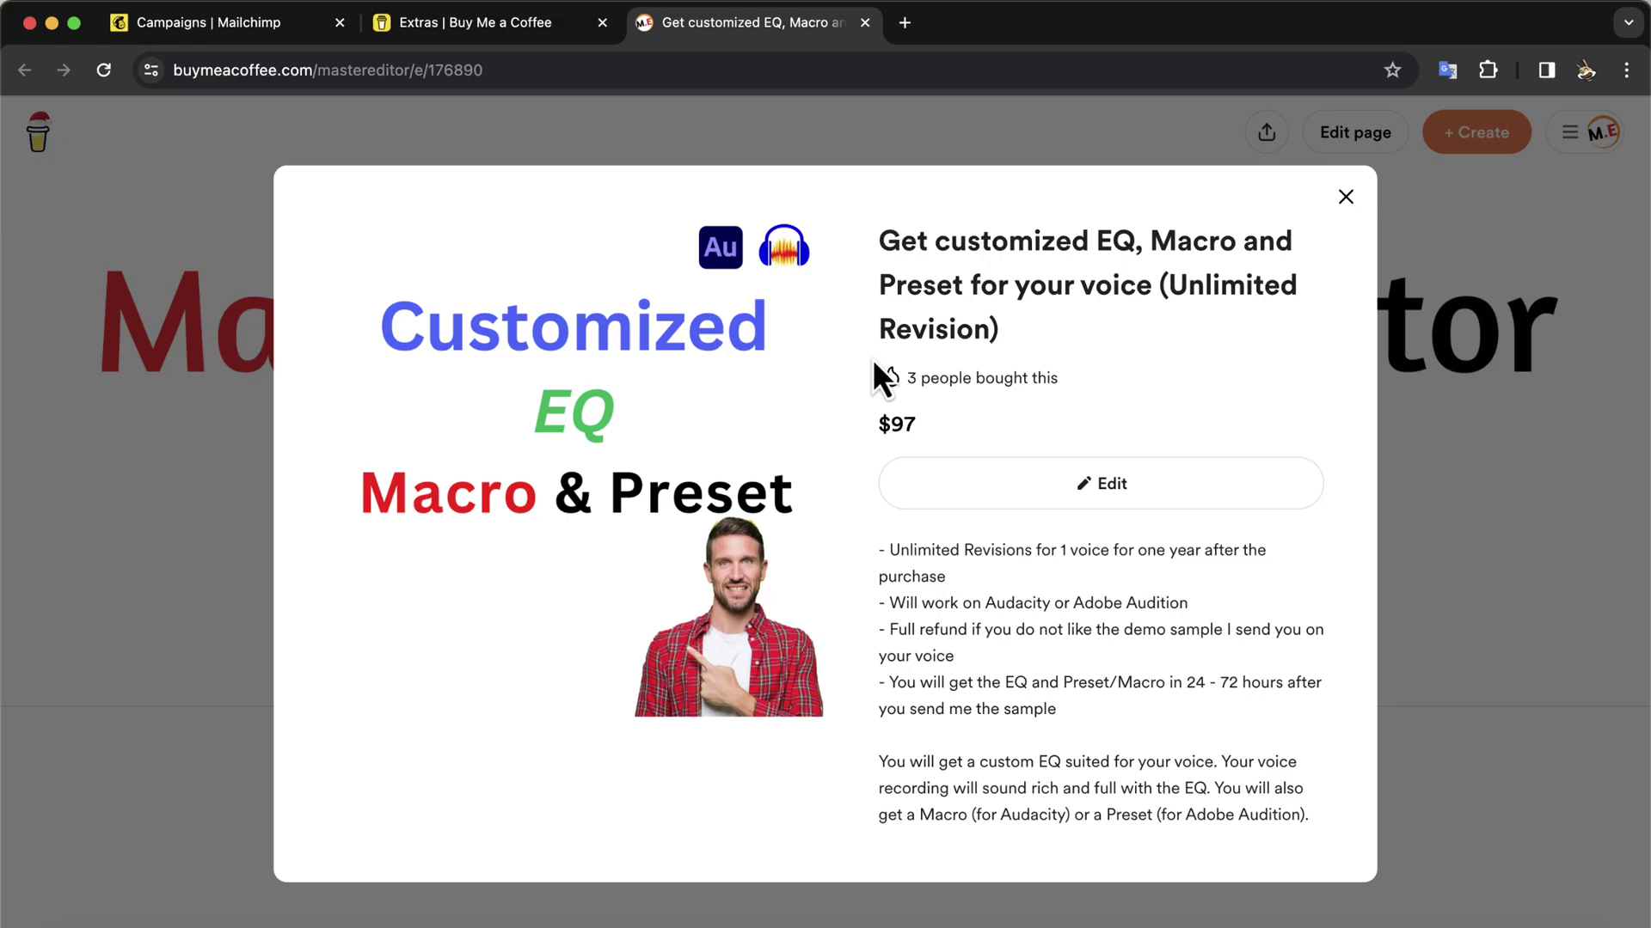
Step: Close the customized EQ product details and scroll down the shop's product grid
{"action": "key", "text": "Escape"}
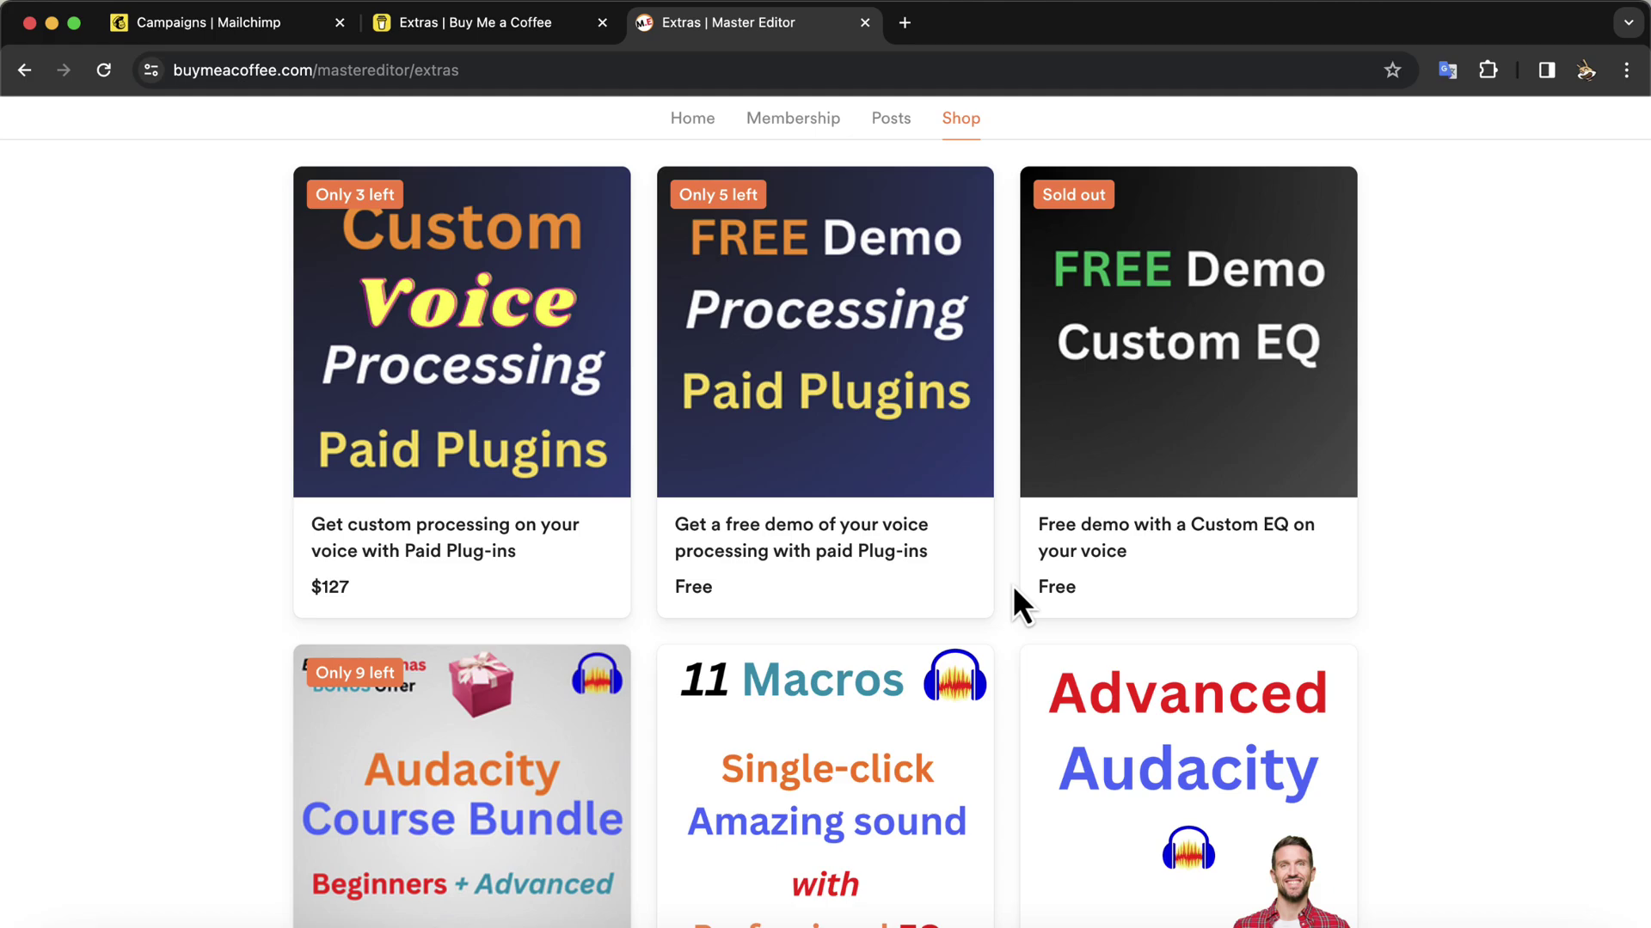
{"action": "scroll", "coordinate": [1013, 585], "scroll_direction": "down", "scroll_amount": 5}
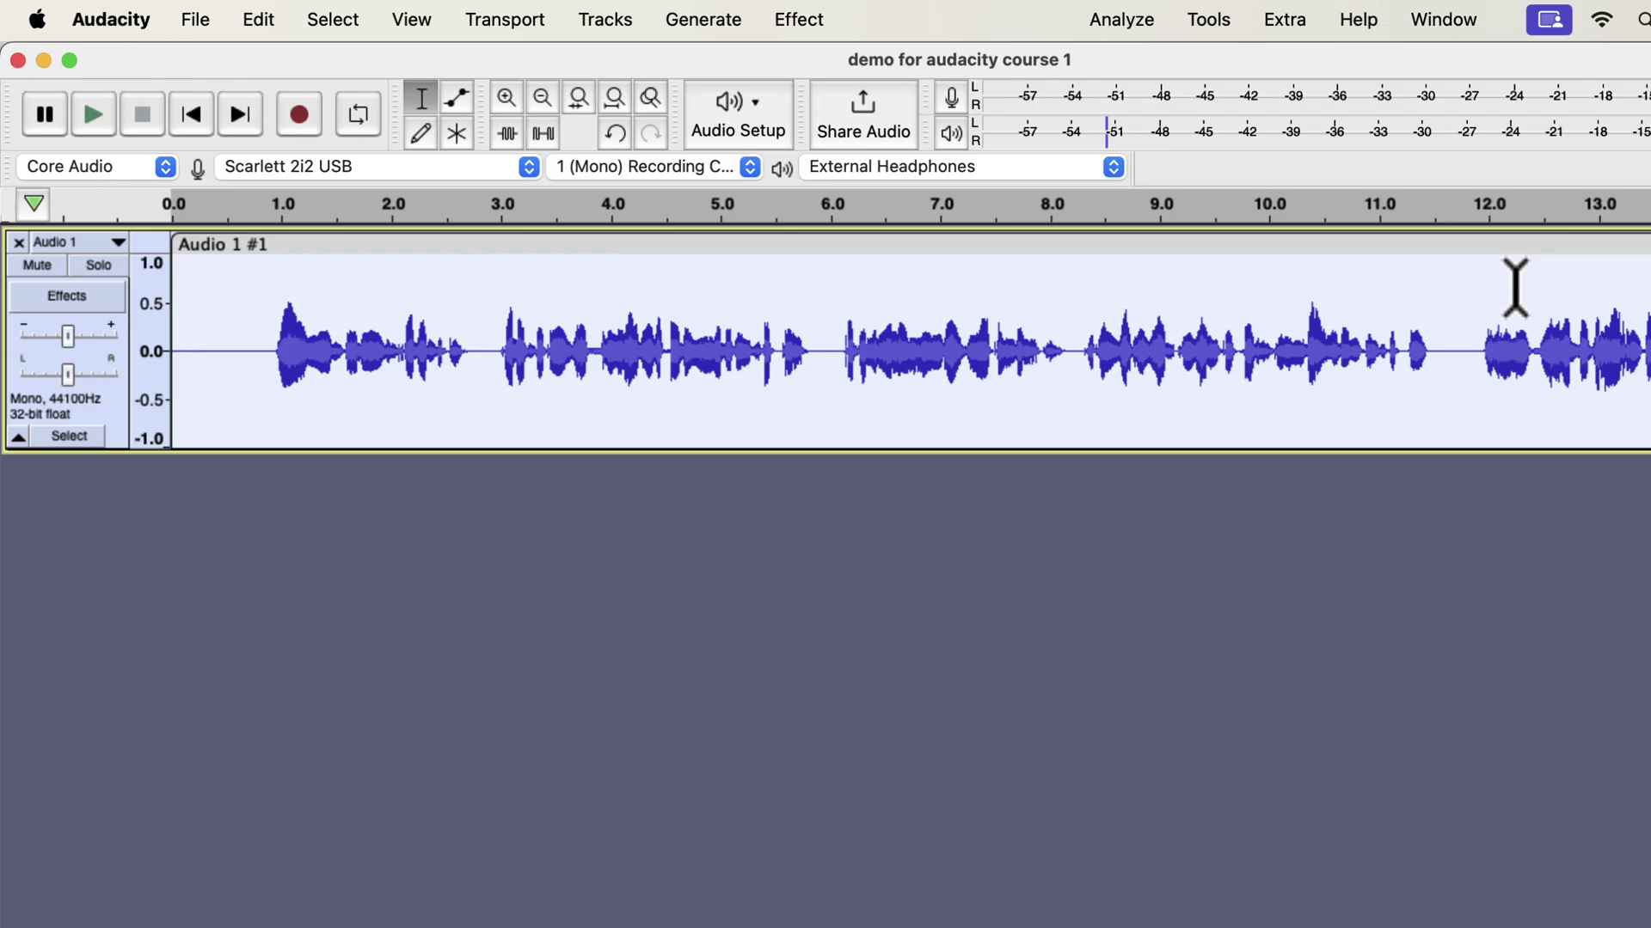
Step: Open the Compressor from the Effect menu's Volume and Compression group
{"action": "left_click", "coordinate": [802, 24]}
{"action": "mouse_move", "coordinate": [877, 195]}
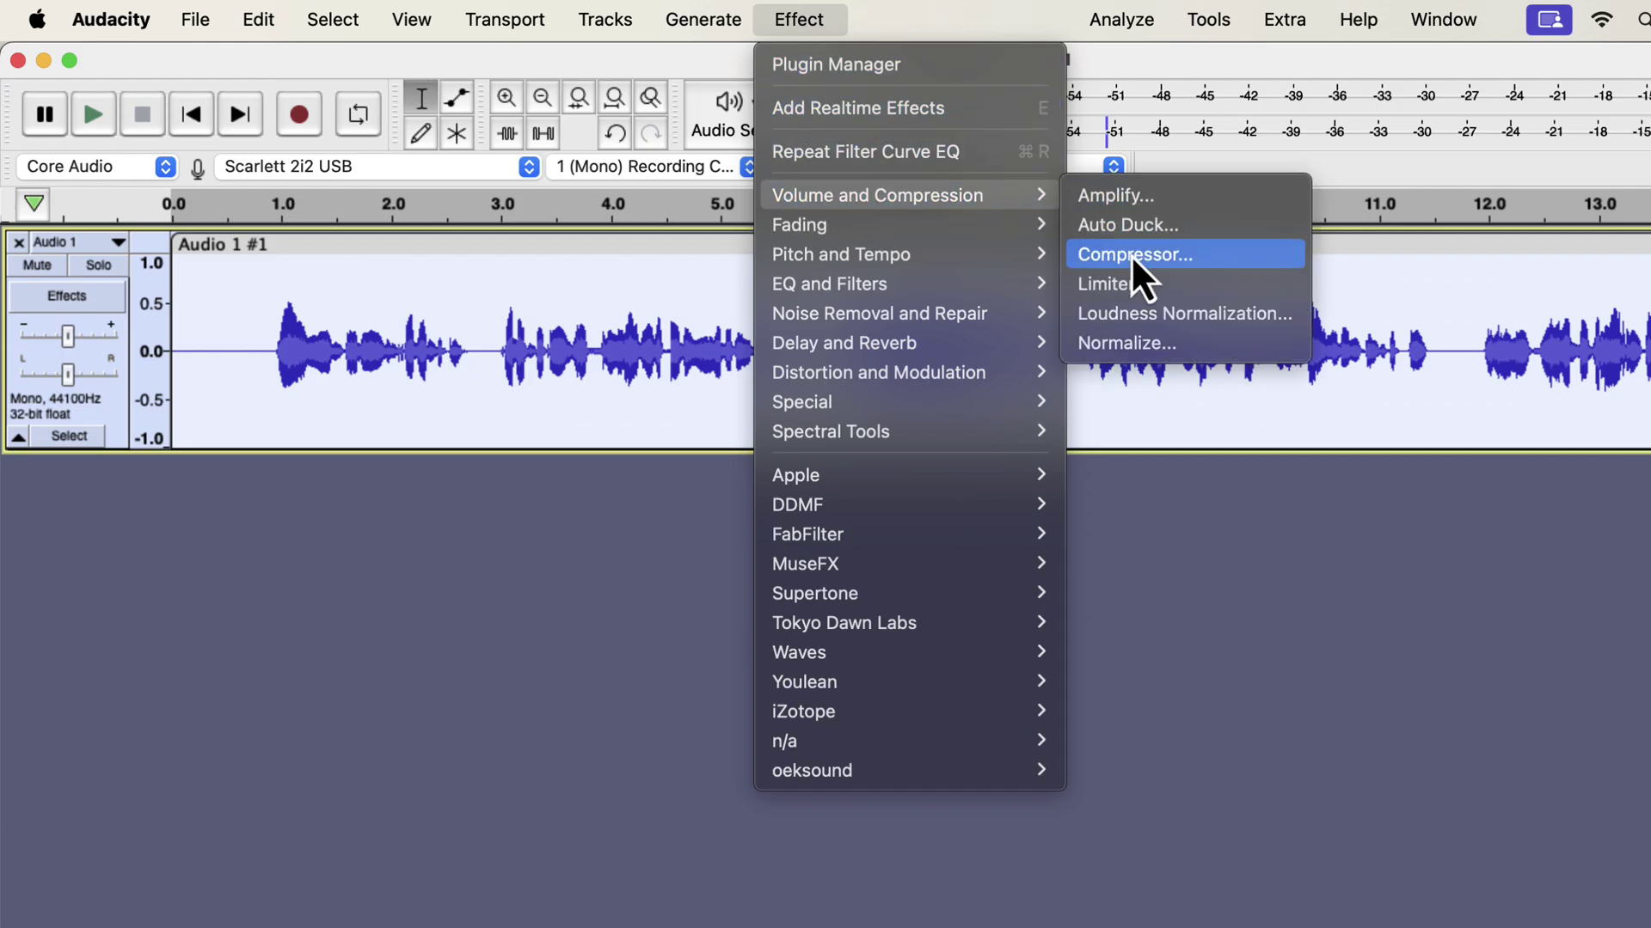
{"action": "left_click", "coordinate": [1241, 266]}
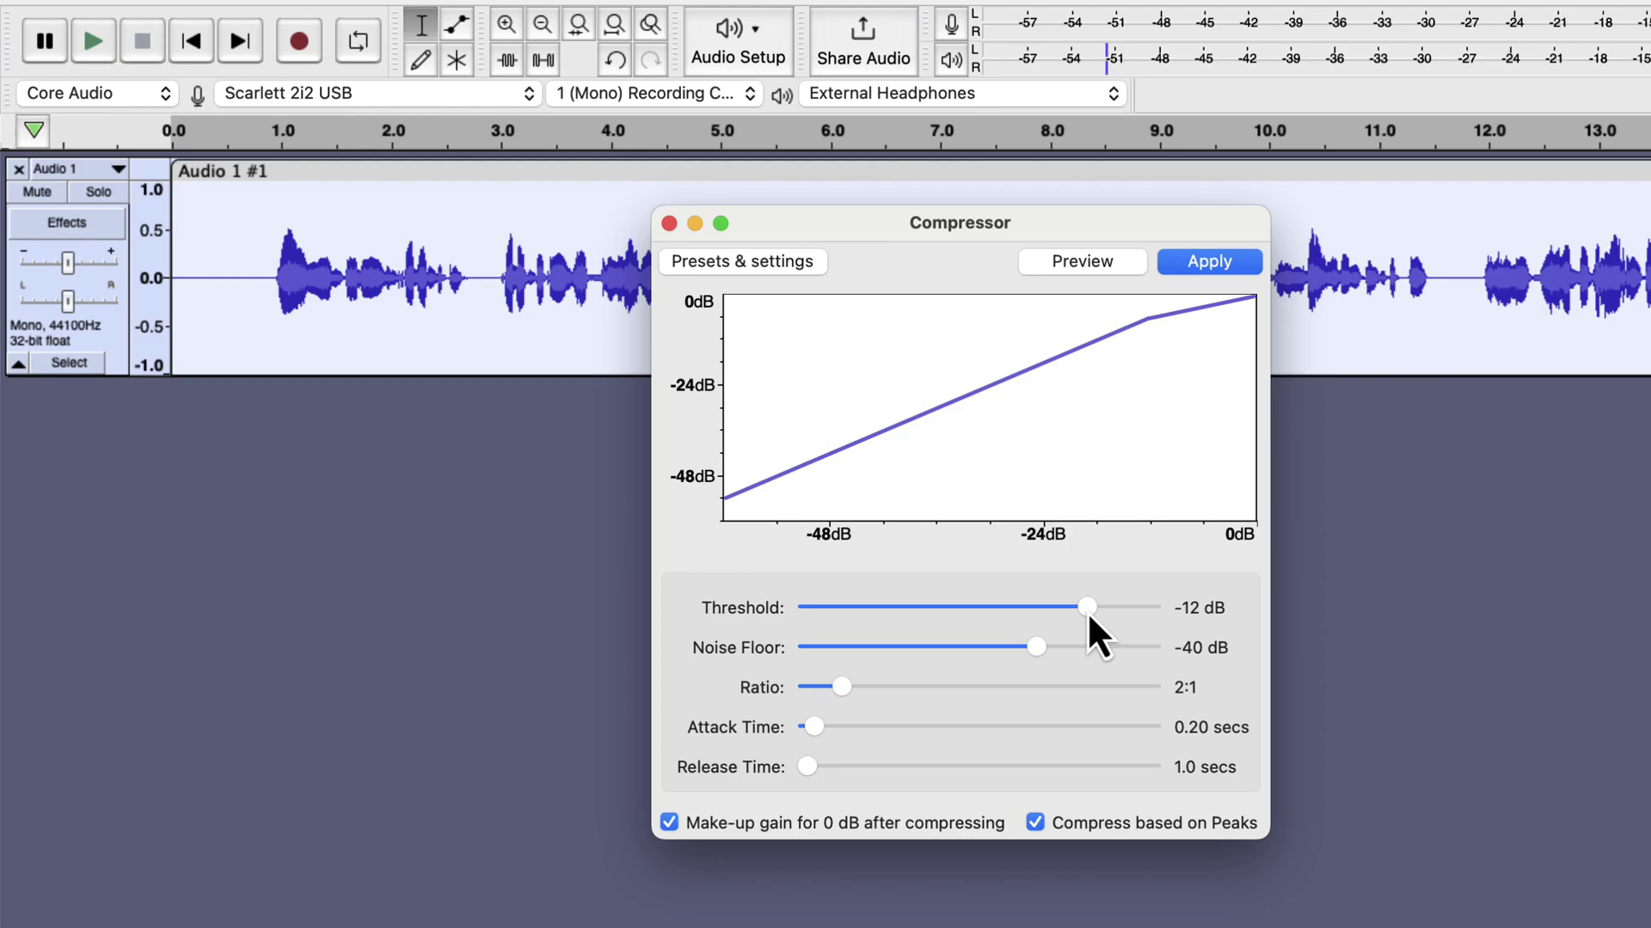
Step: Apply compression with a -15 dB threshold and 3:1 ratio, keeping make-up gain on
{"action": "left_click_drag", "start_coordinate": [1086, 611], "coordinate": [1104, 612]}
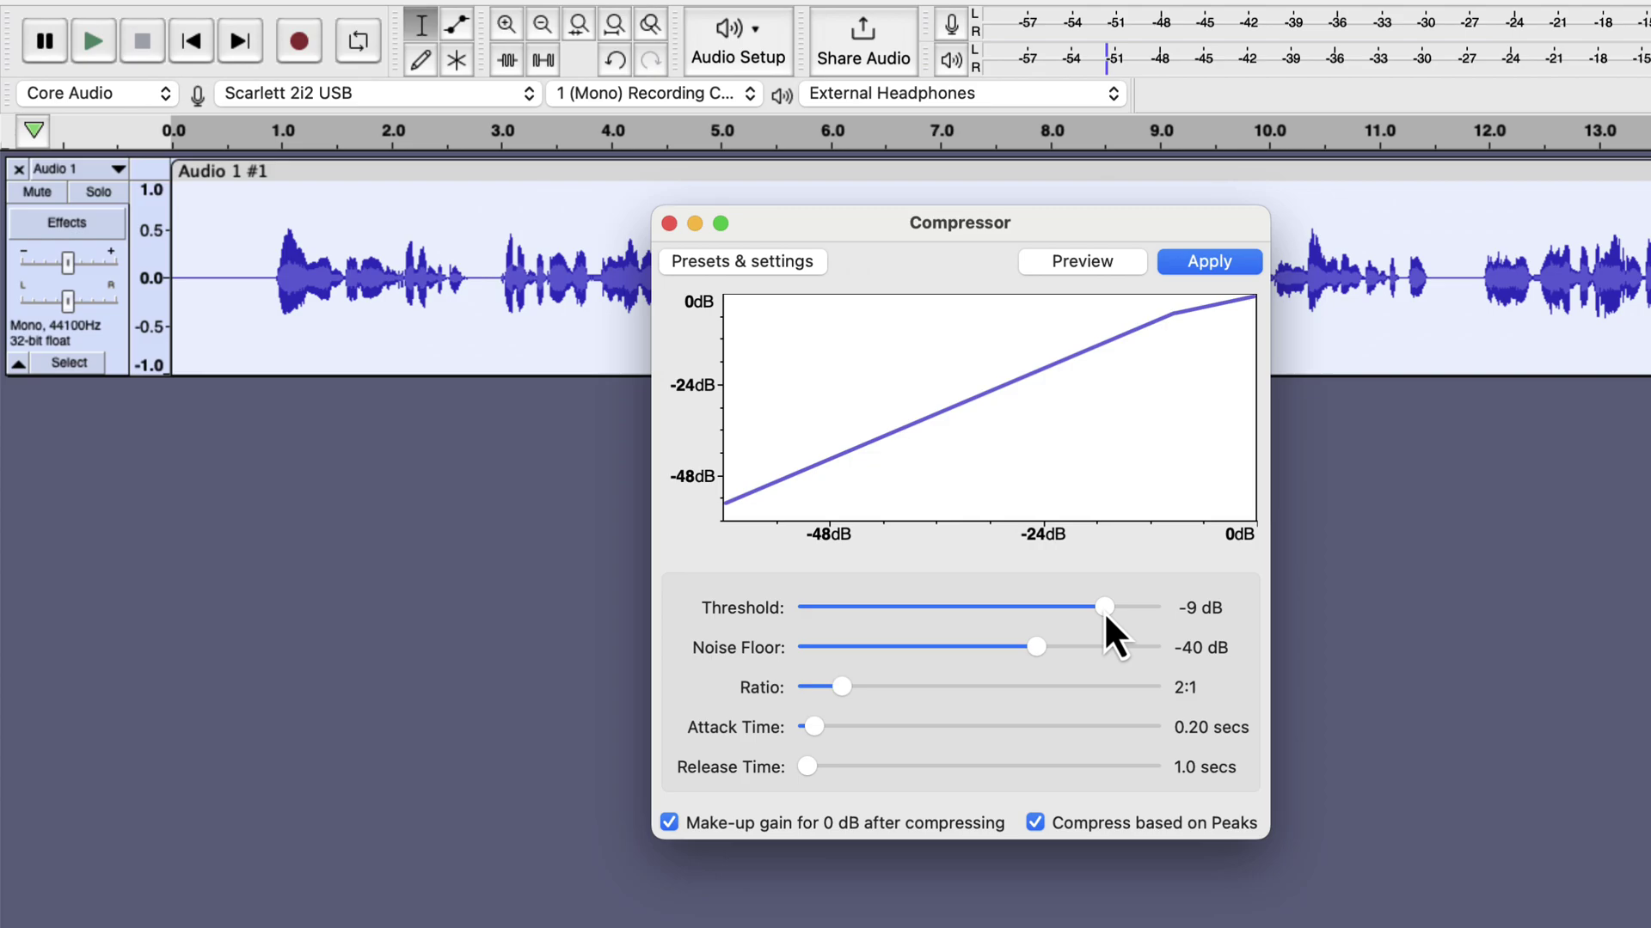
{"action": "left_click_drag", "start_coordinate": [1104, 612], "coordinate": [1068, 611]}
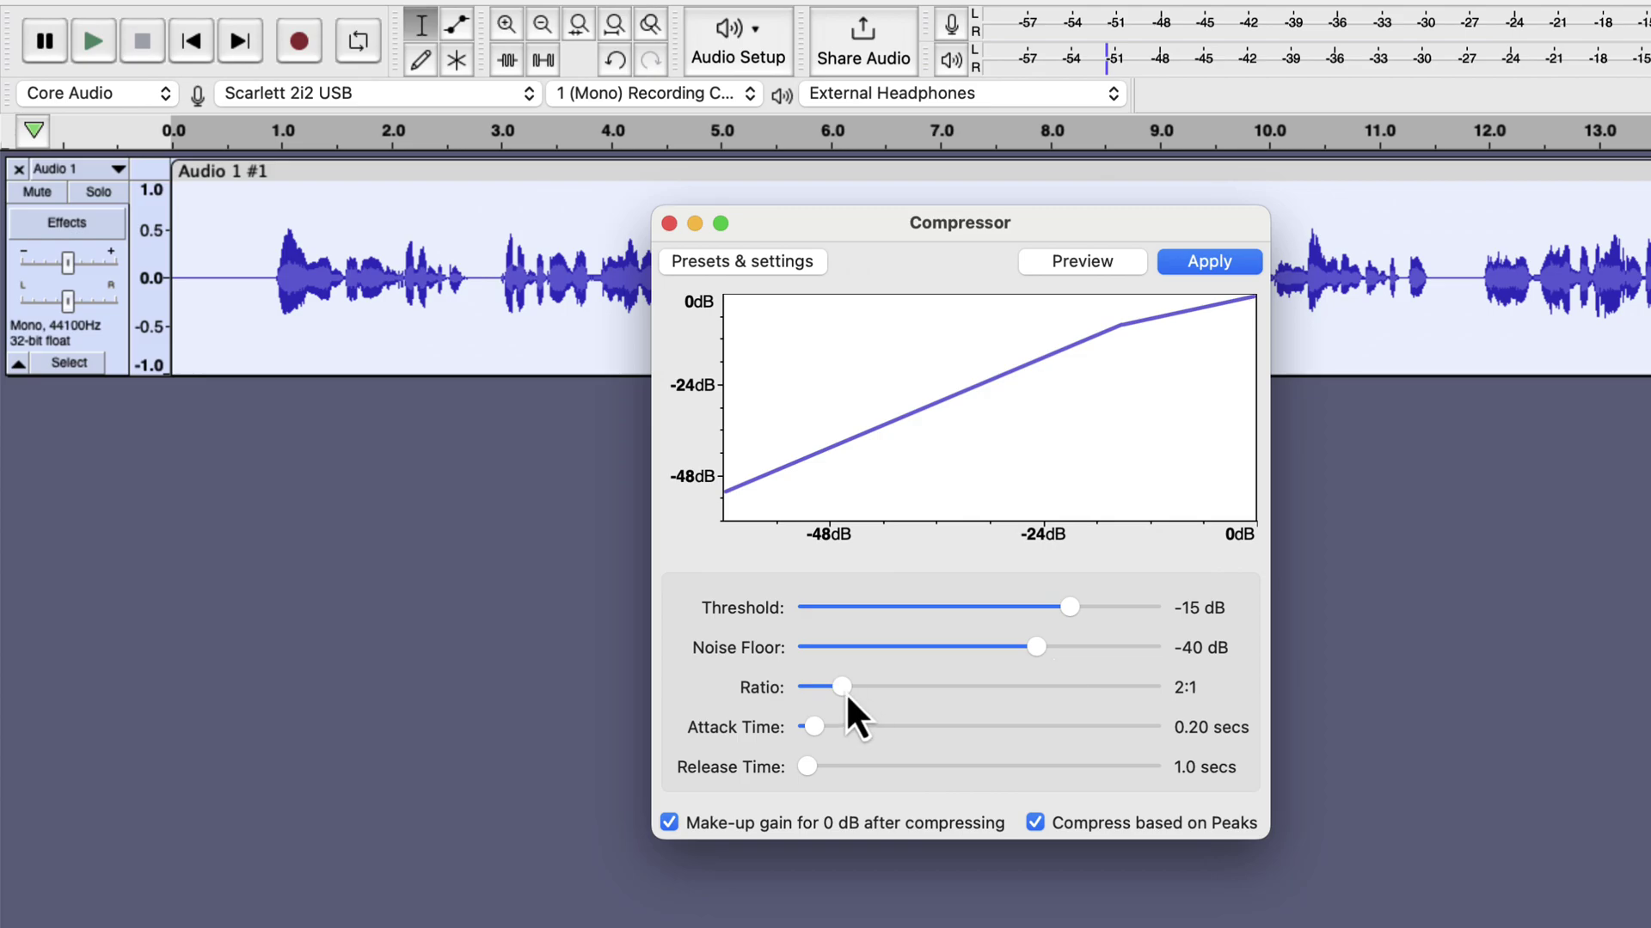
{"action": "left_click_drag", "start_coordinate": [847, 695], "coordinate": [886, 697]}
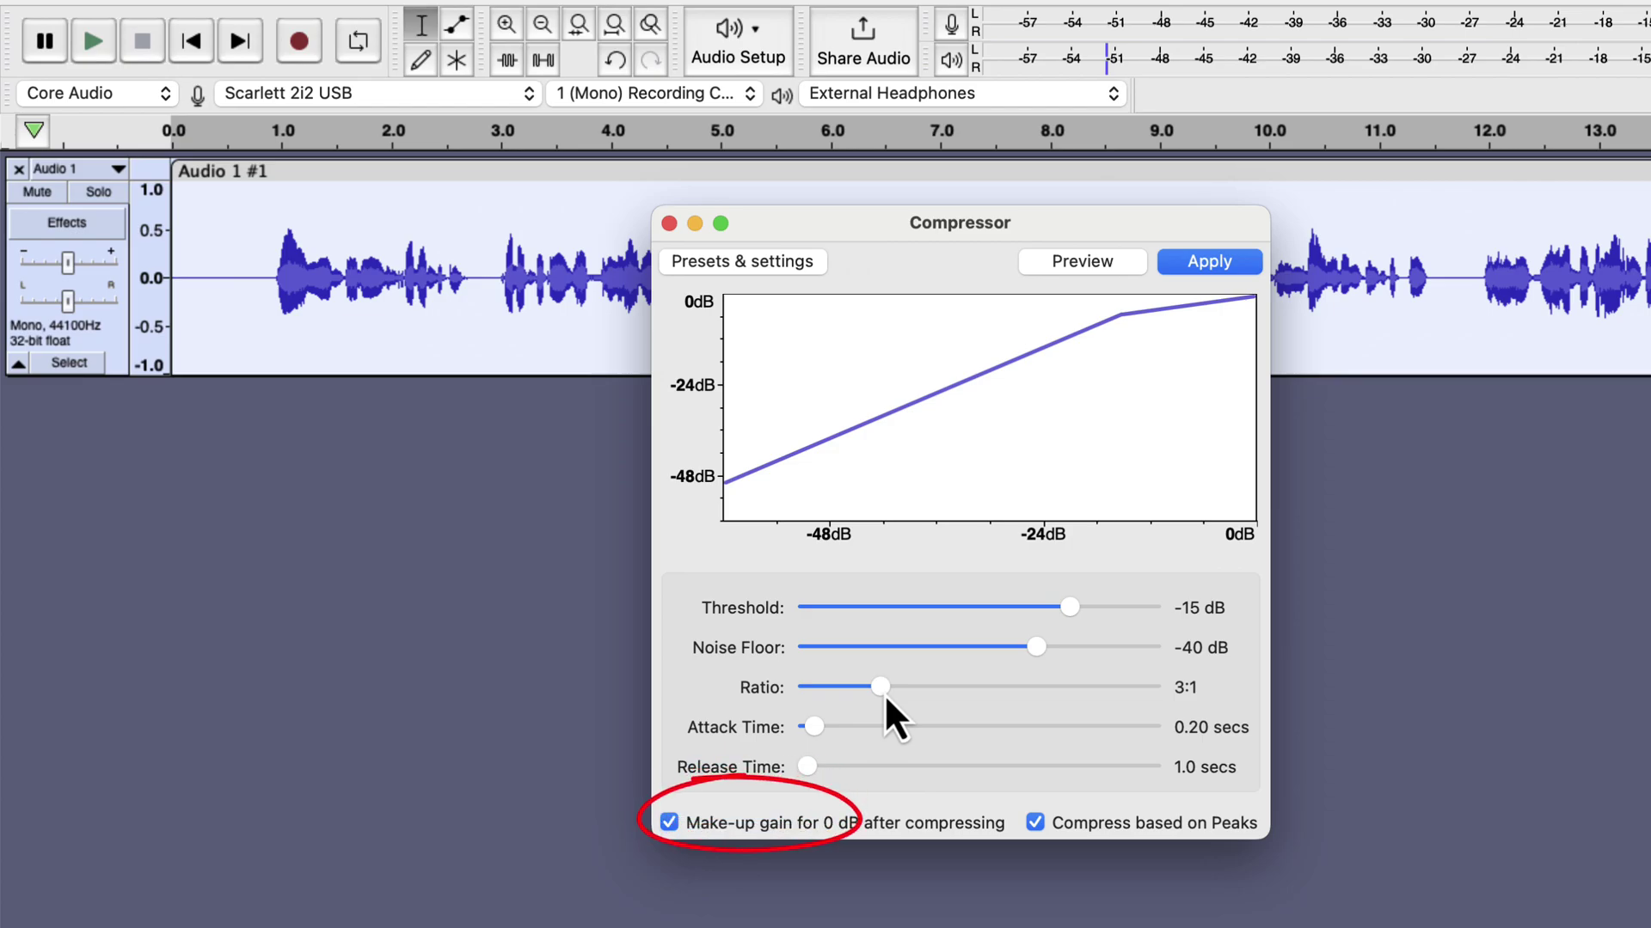
{"action": "left_click", "coordinate": [1212, 265]}
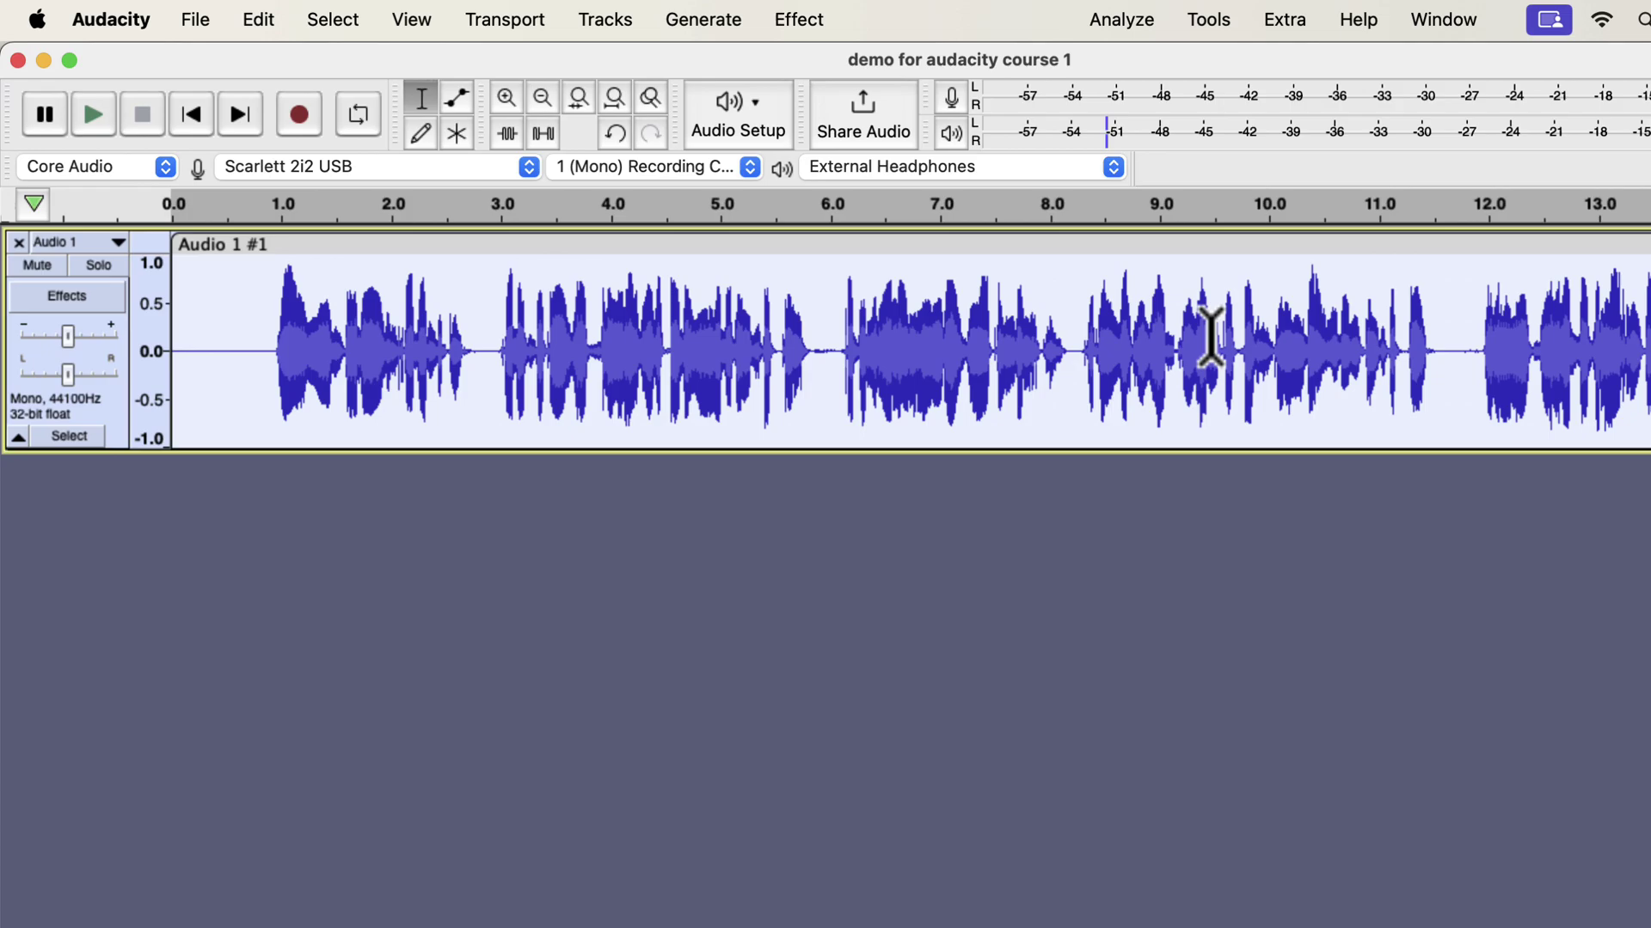
Step: Normalize the track to a -3.0 dB peak, deselect it, and start playback
{"action": "left_click", "coordinate": [796, 19]}
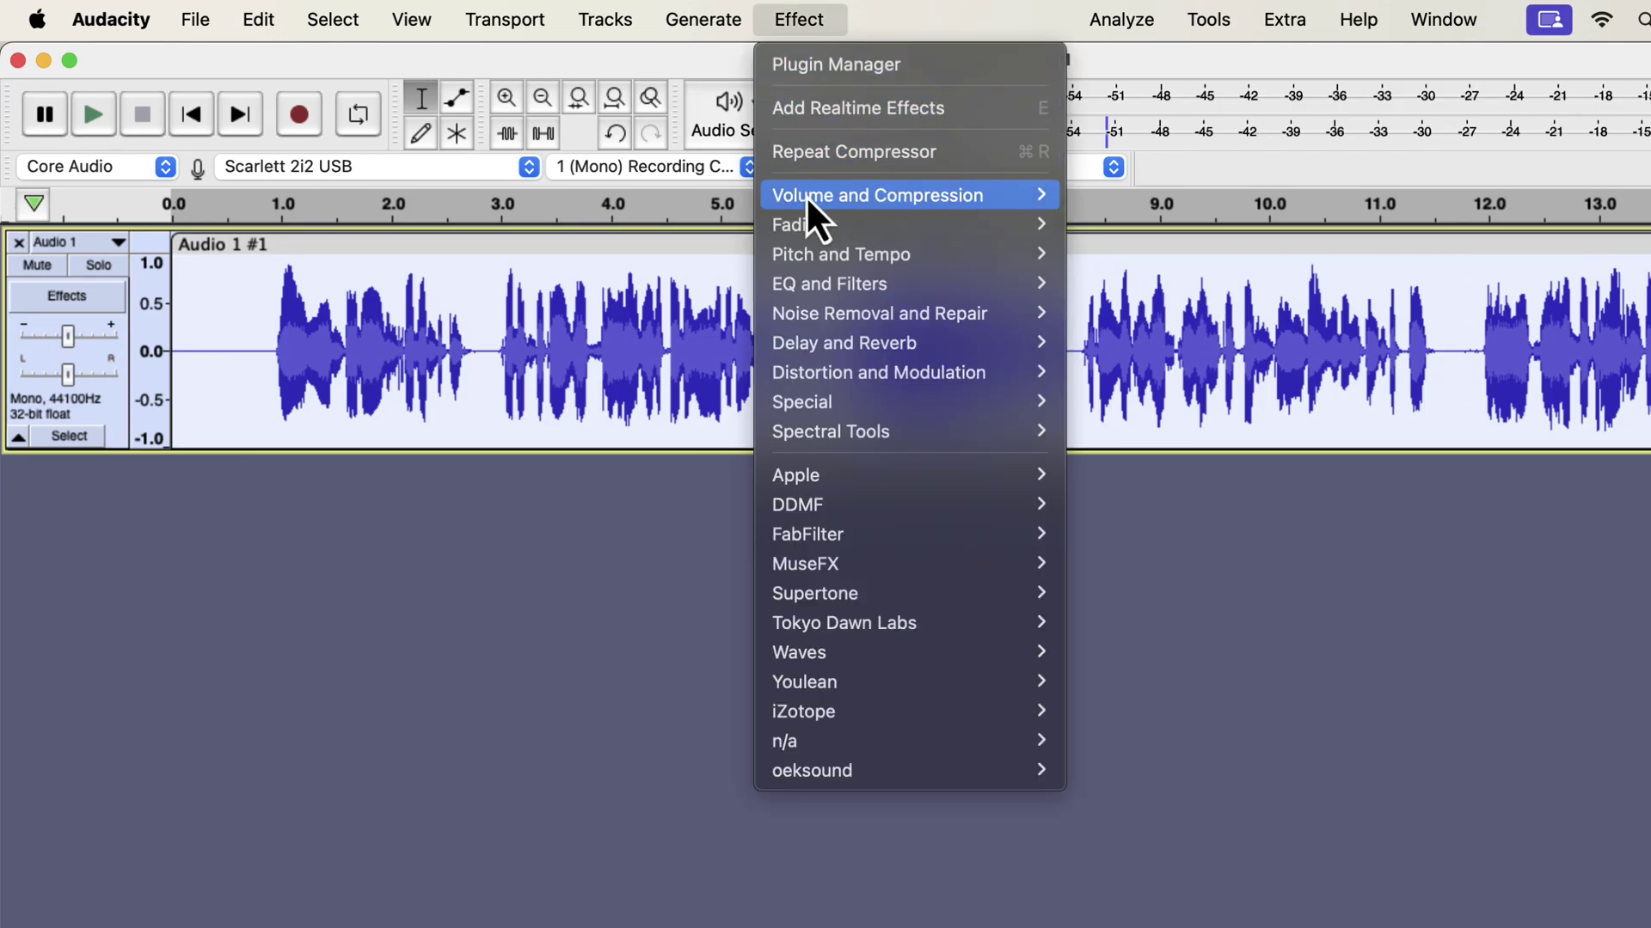
{"action": "mouse_move", "coordinate": [877, 194]}
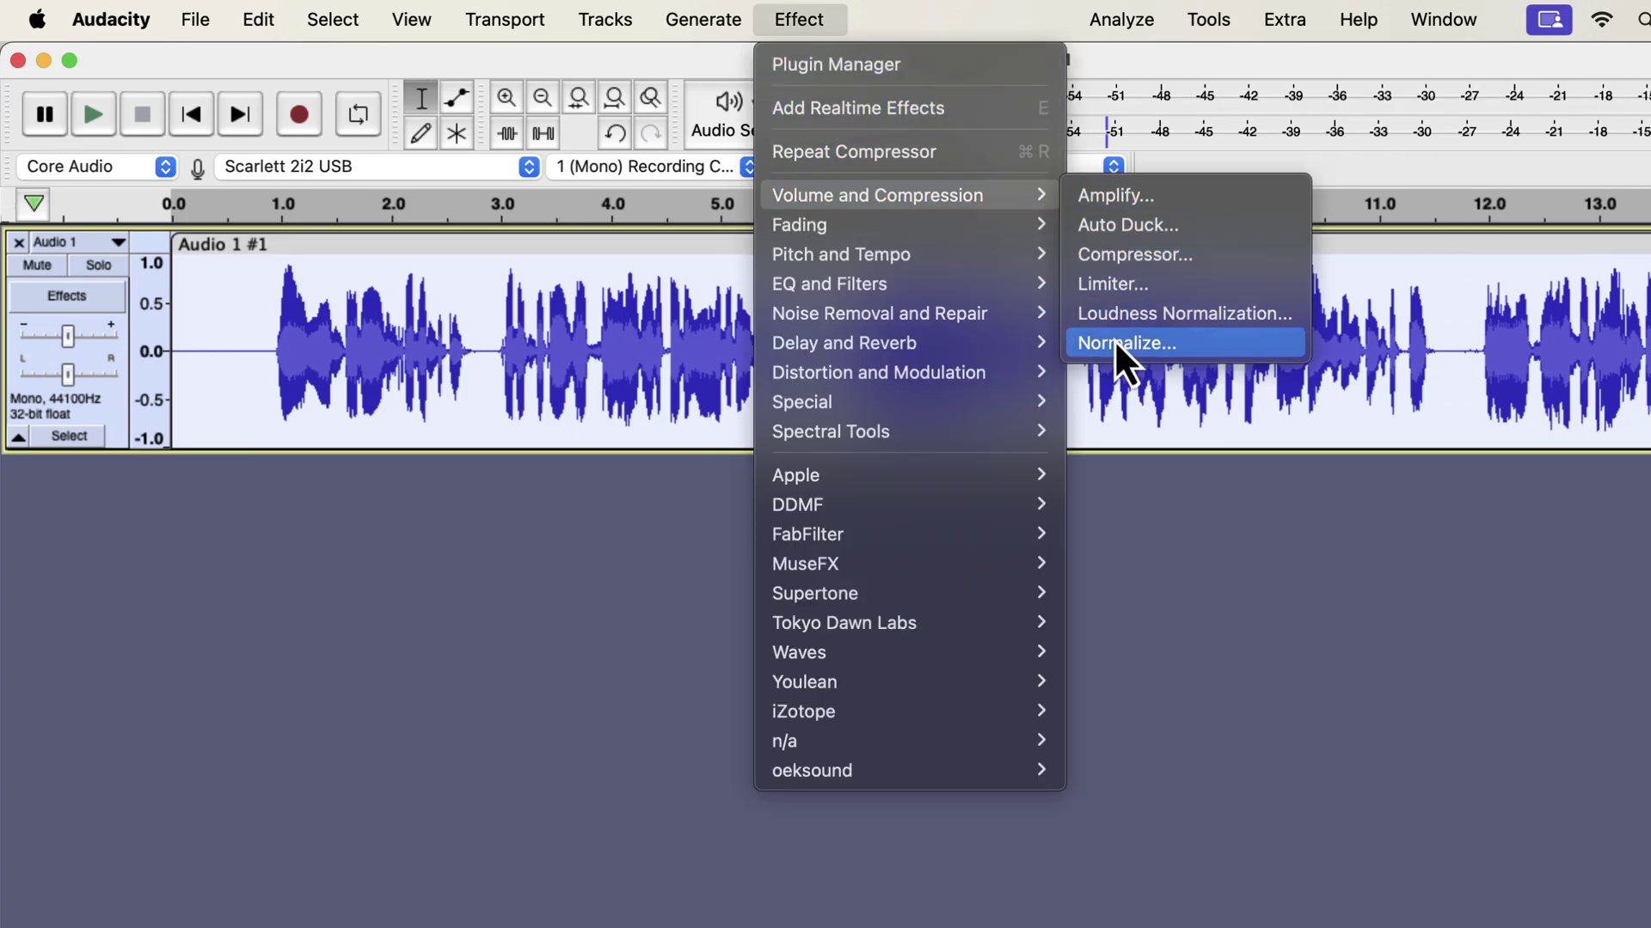
{"action": "left_click", "coordinate": [1114, 343]}
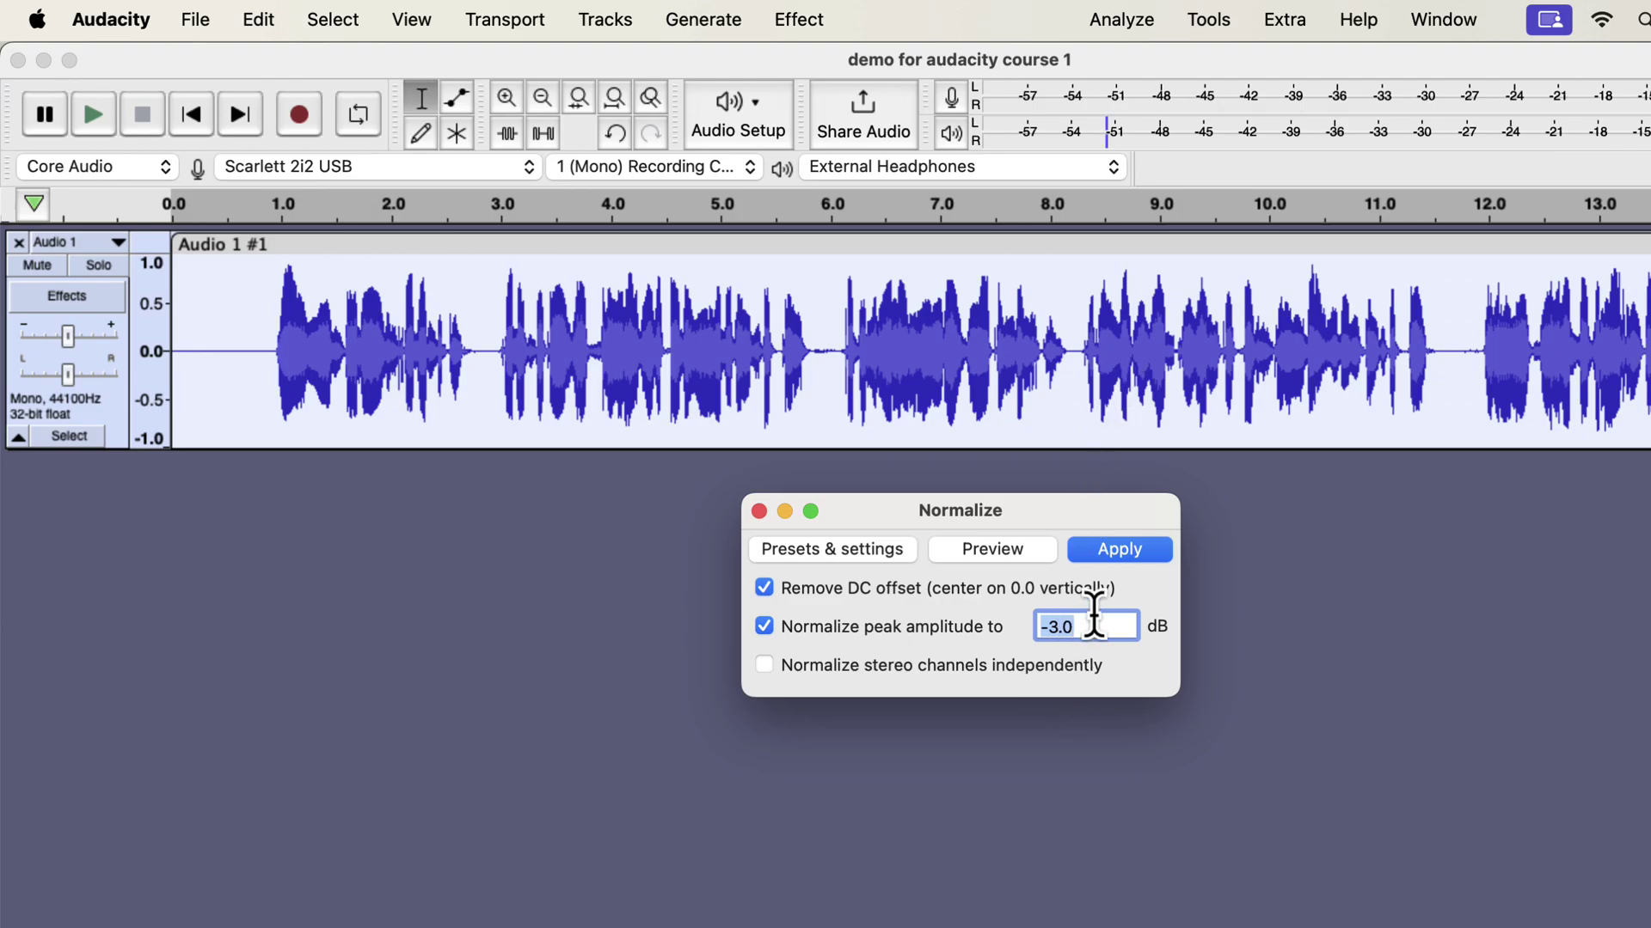
{"action": "left_click", "coordinate": [1150, 548]}
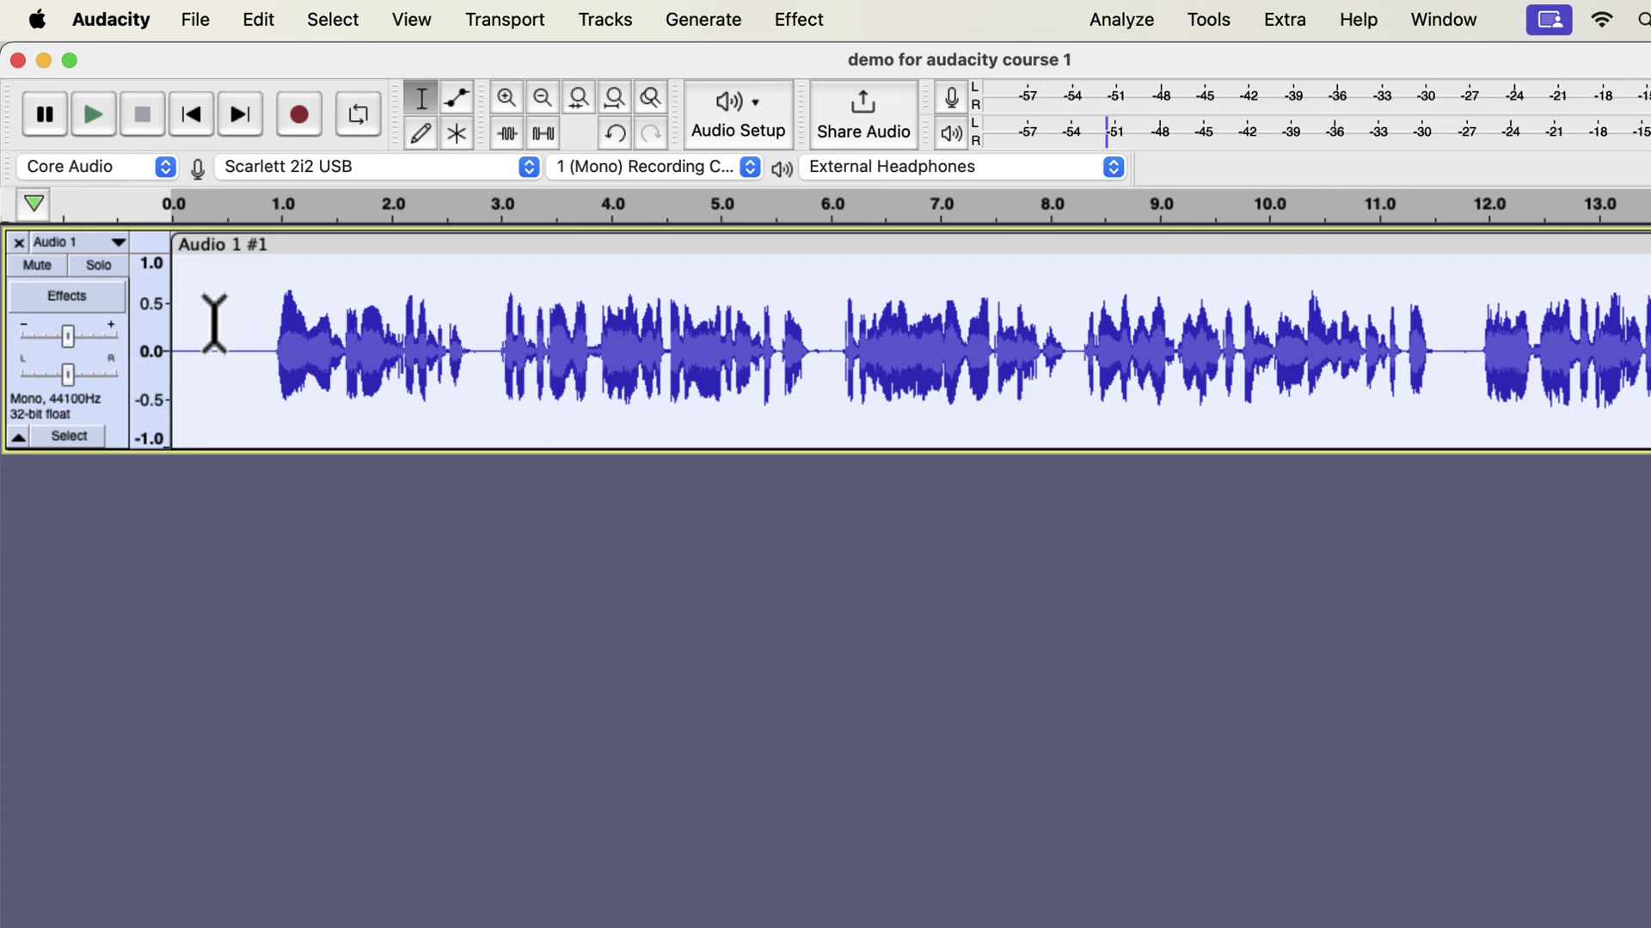
{"action": "left_click", "coordinate": [172, 341]}
{"action": "key", "text": "space"}
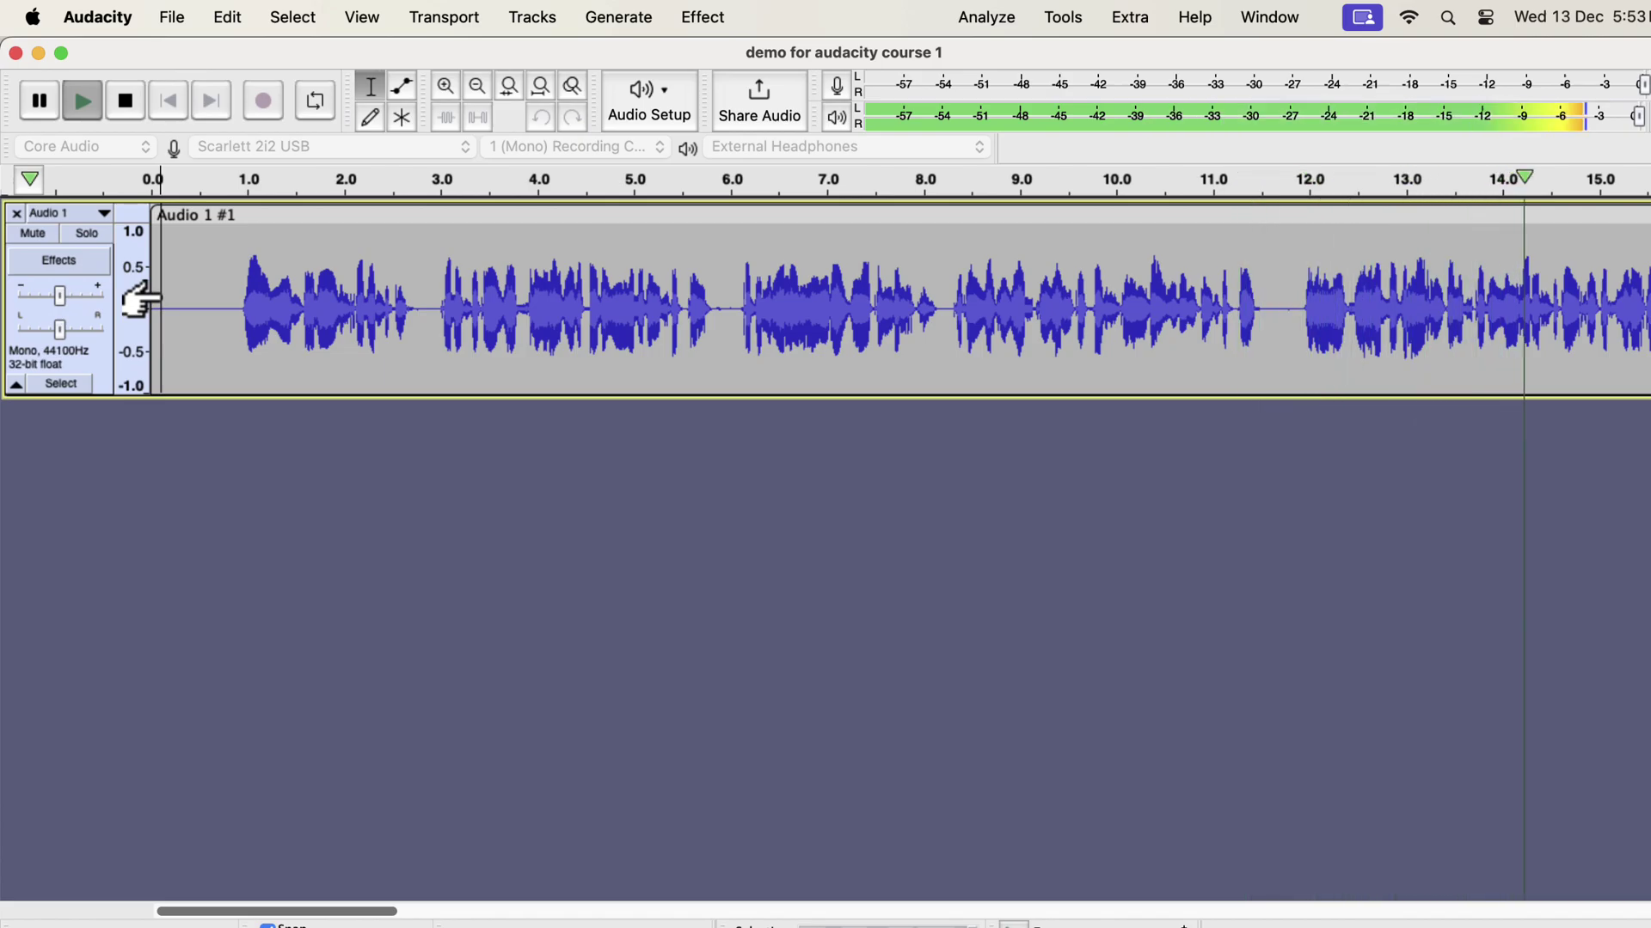
Step: Stop playback of the processed voice track
{"action": "key", "text": "space"}
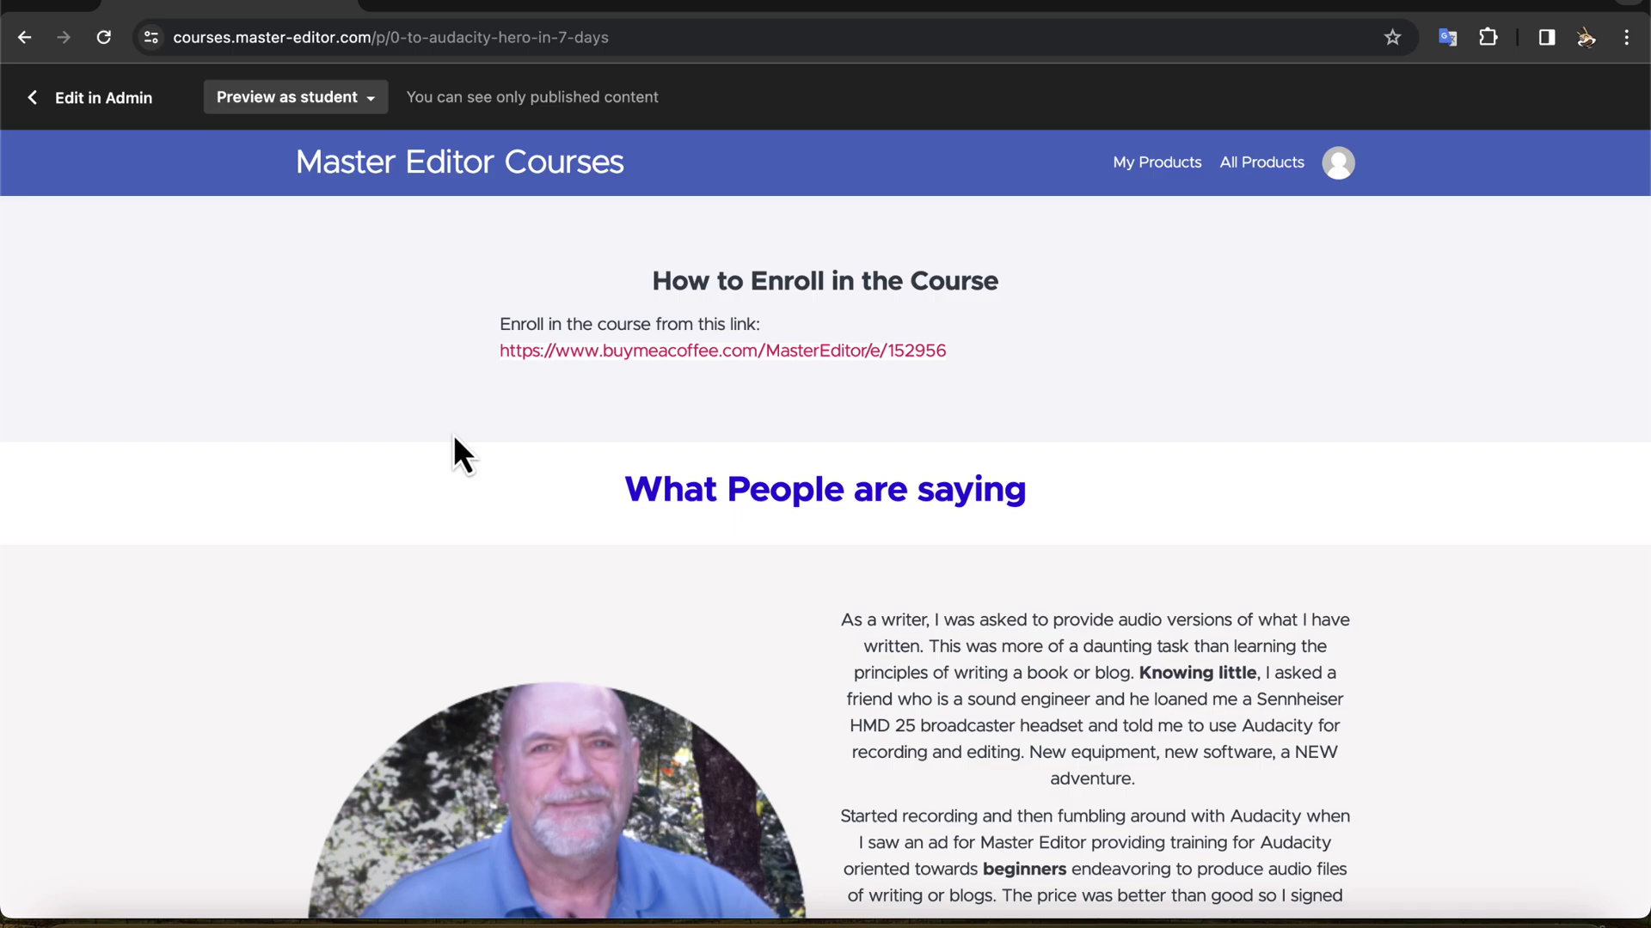
Step: Scroll through the testimonials and Audacity for Beginners curriculum to the Zero to Hero banner
{"action": "scroll", "coordinate": [453, 437], "scroll_direction": "down", "scroll_amount": 5}
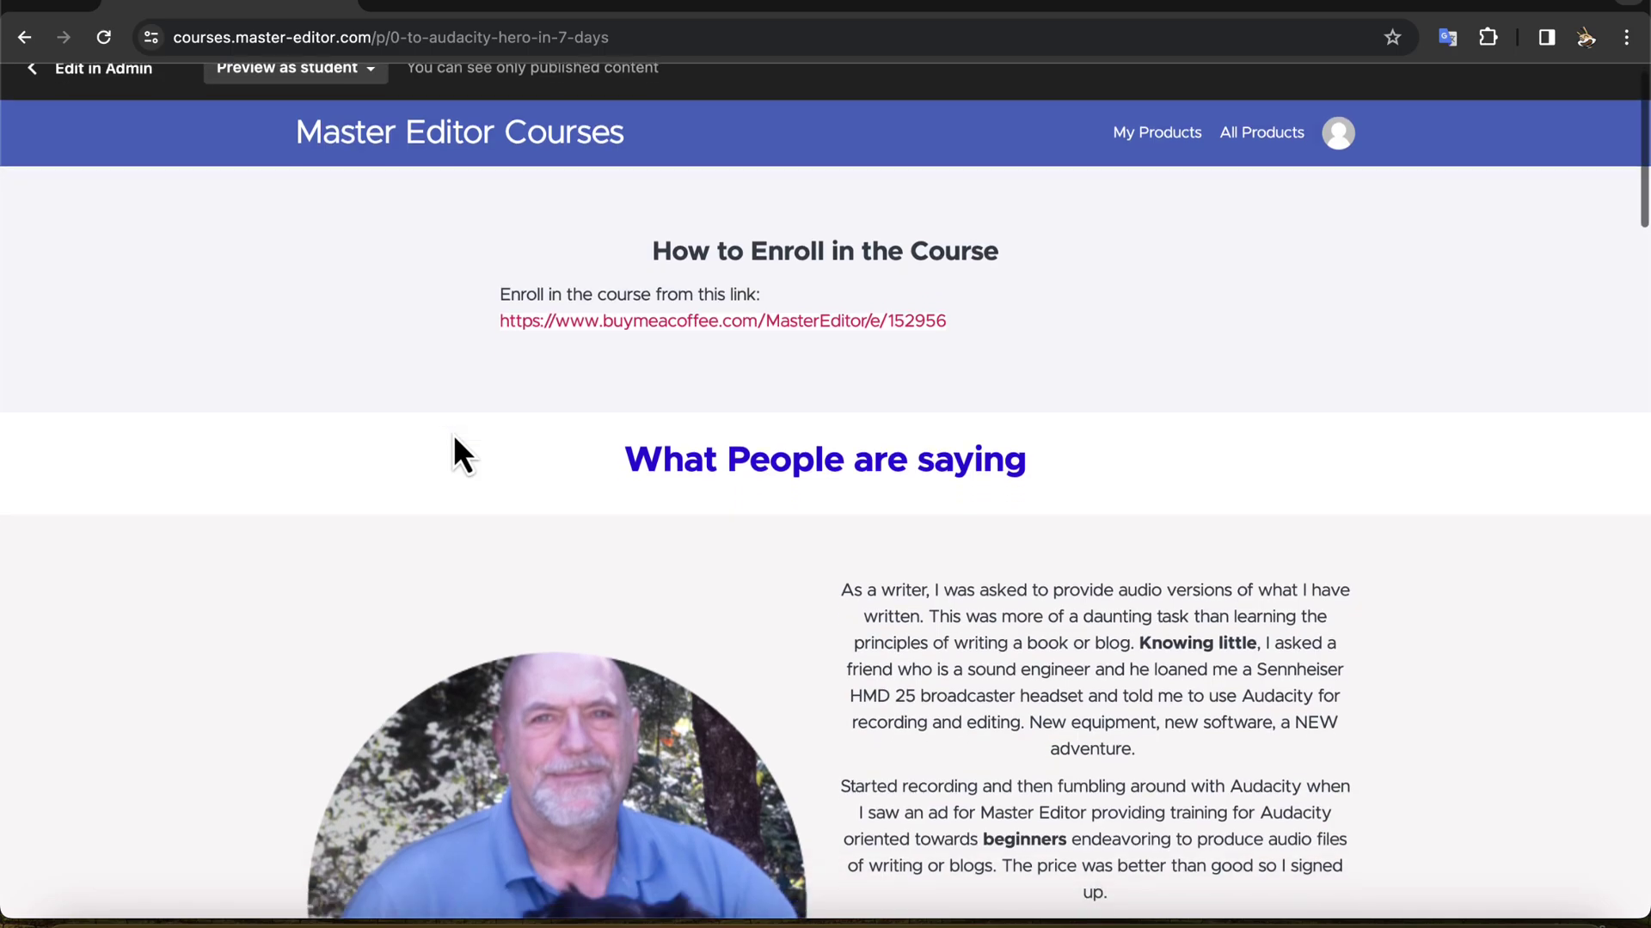
{"action": "scroll", "coordinate": [454, 437], "scroll_direction": "down", "scroll_amount": 4}
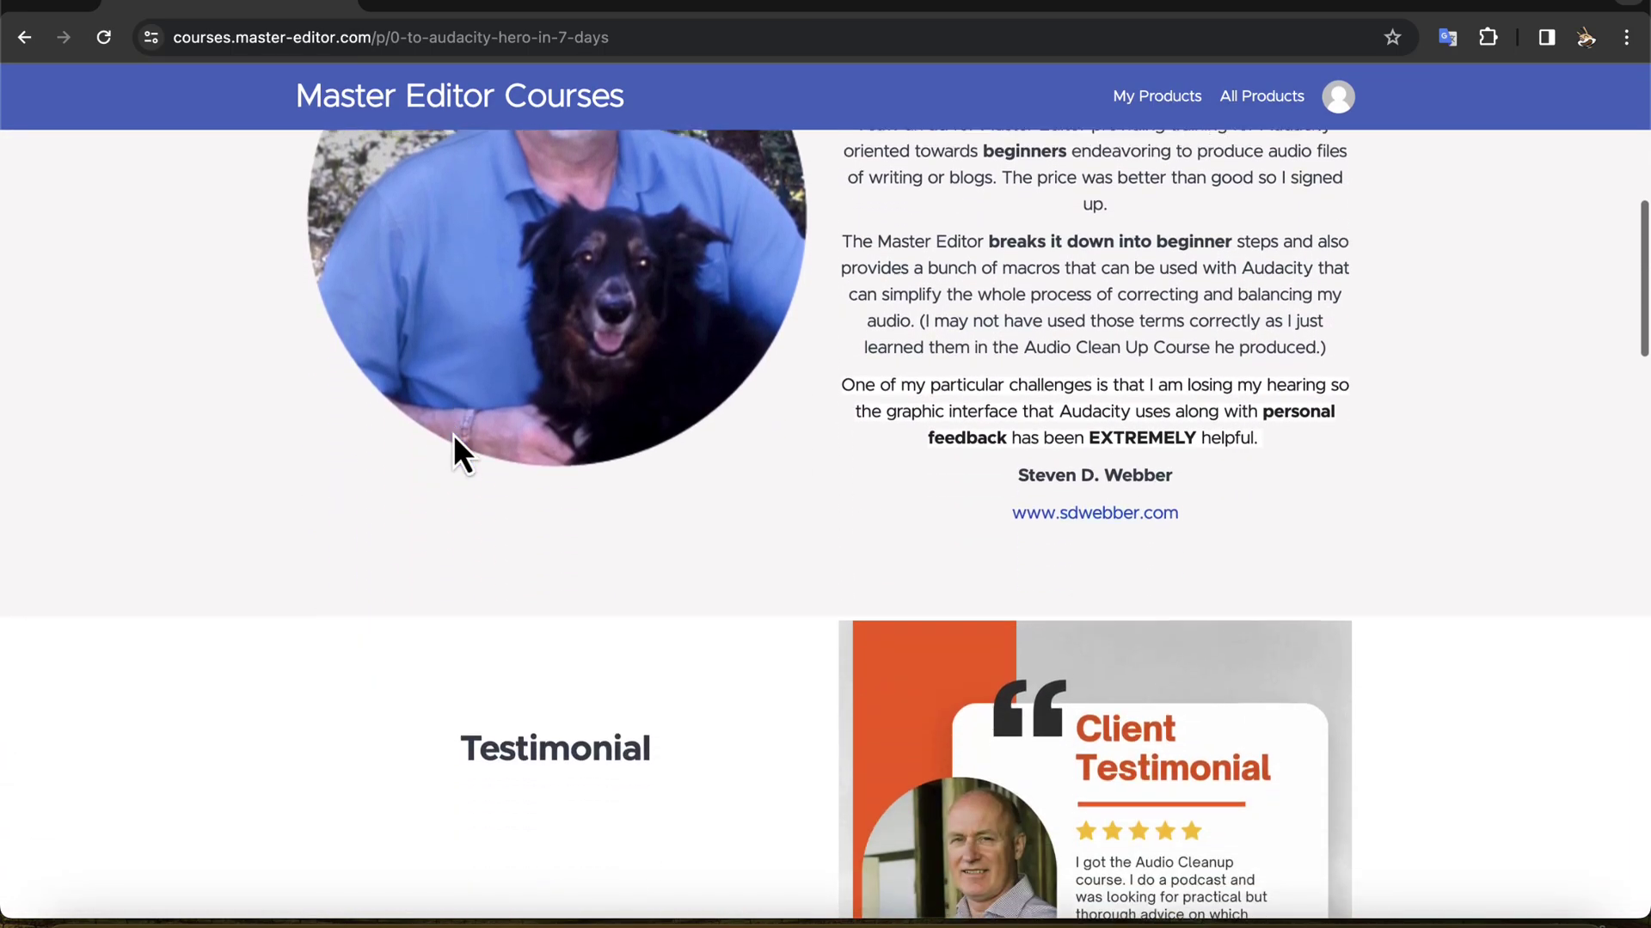
{"action": "scroll", "coordinate": [453, 438], "scroll_direction": "down", "scroll_amount": 6}
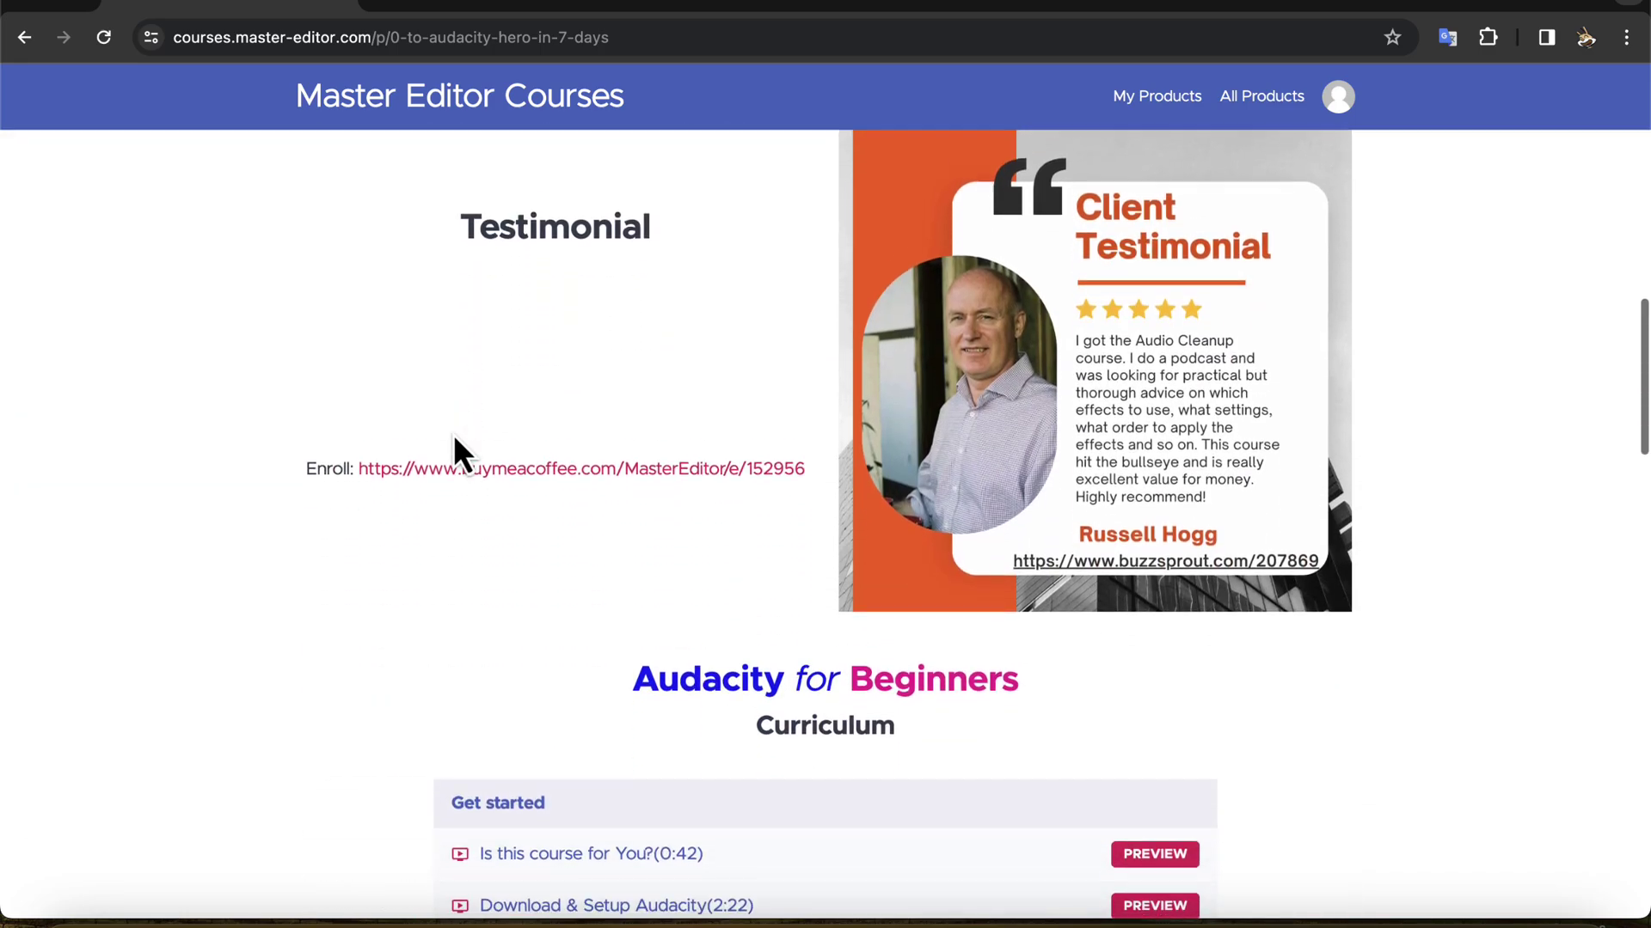
{"action": "scroll", "coordinate": [453, 437], "scroll_direction": "down", "scroll_amount": 5}
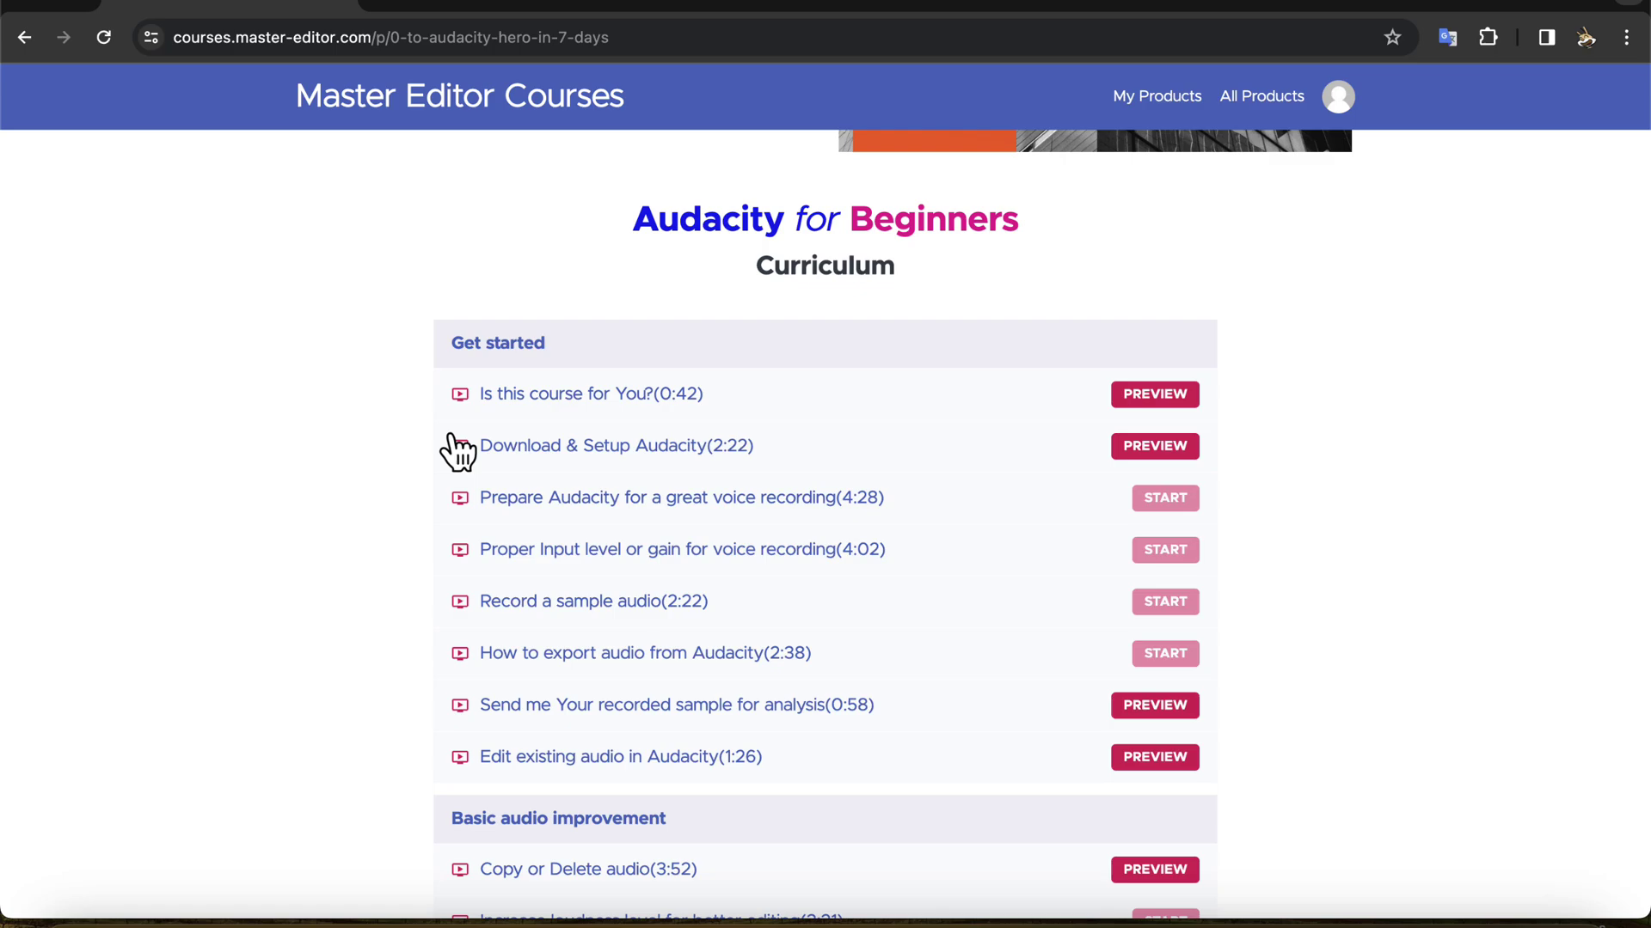
{"action": "scroll", "coordinate": [382, 486], "scroll_direction": "down", "scroll_amount": 6}
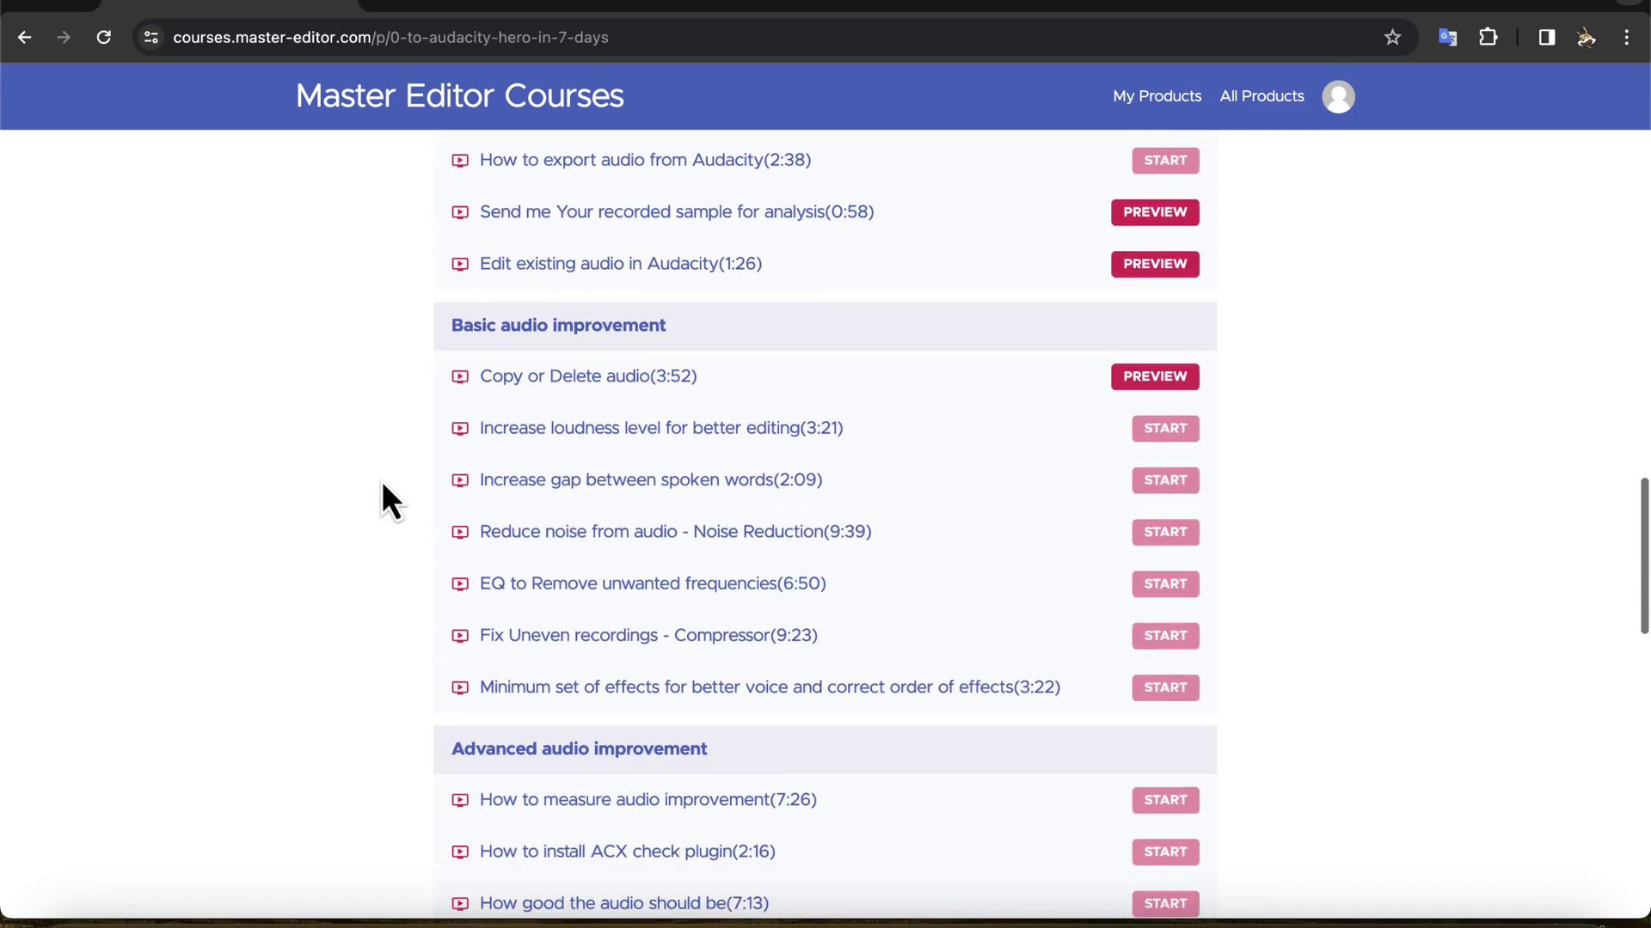
{"action": "scroll", "coordinate": [382, 481], "scroll_direction": "down", "scroll_amount": 8}
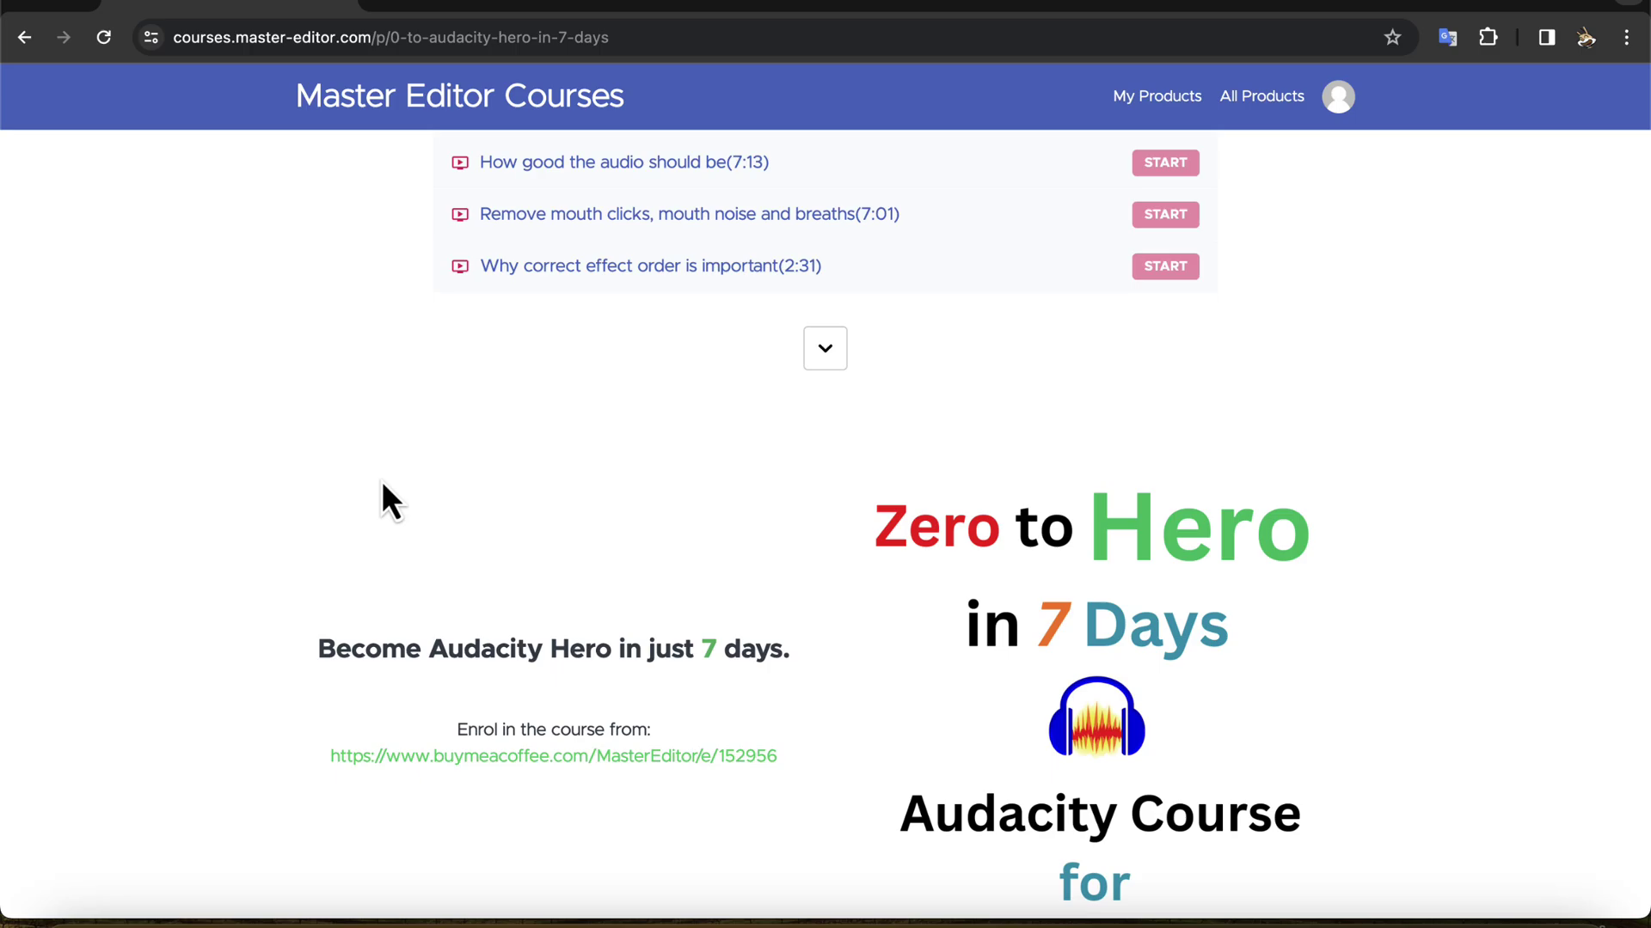
Step: Follow the enrolment link to the $19 EQs and Macro Pack product details
{"action": "left_click", "coordinate": [419, 756]}
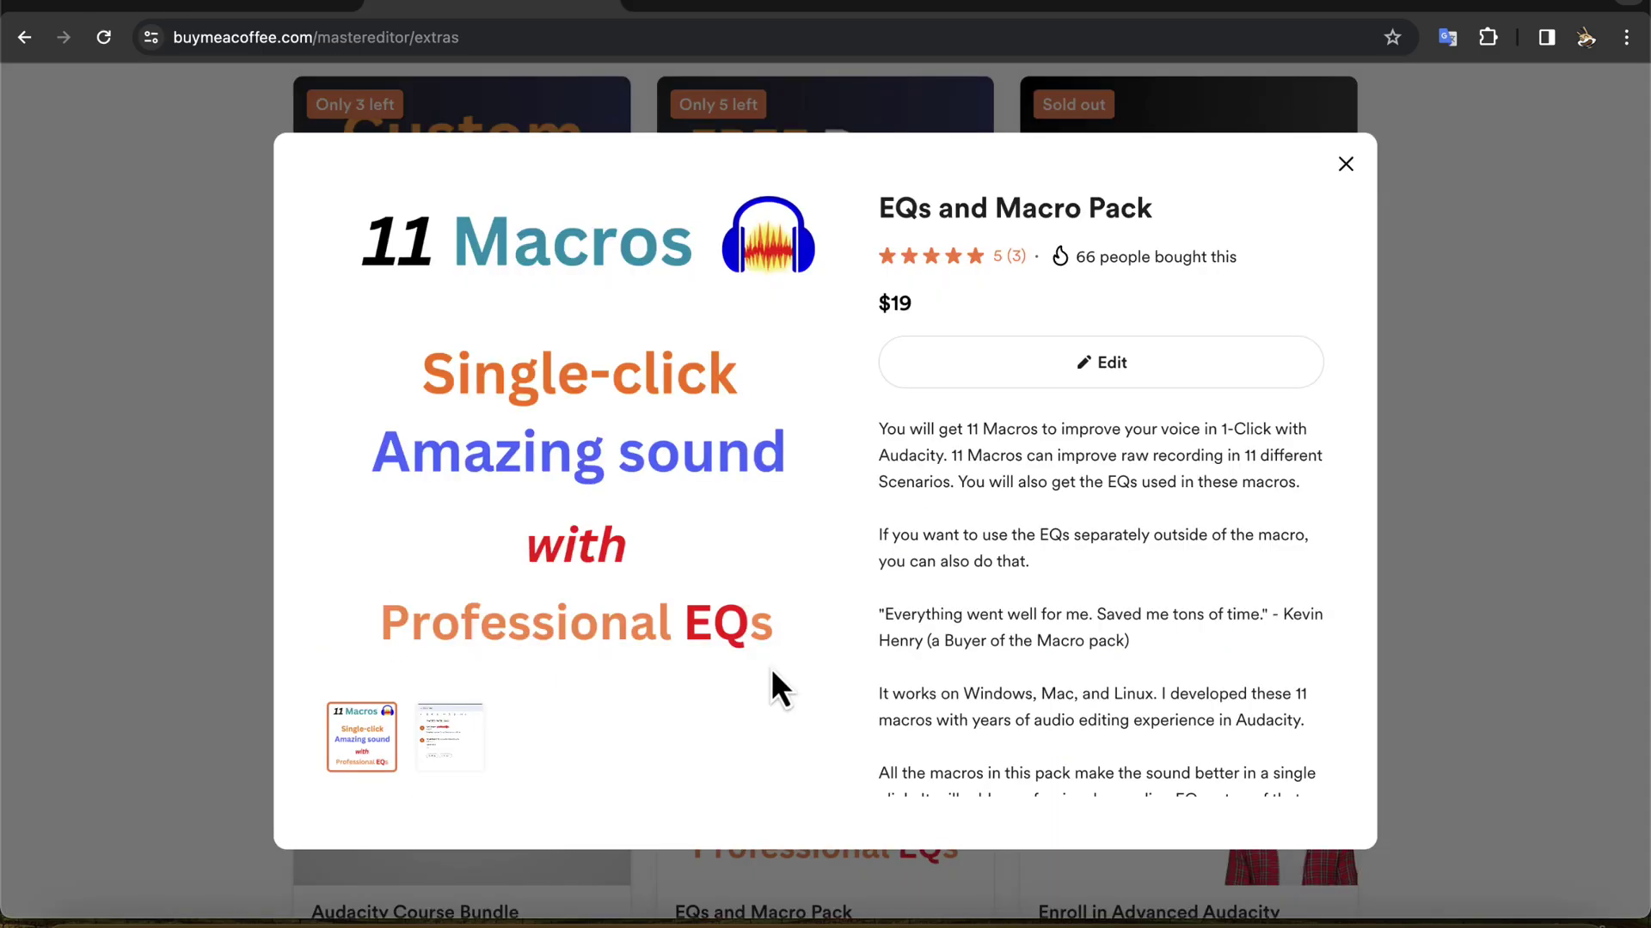